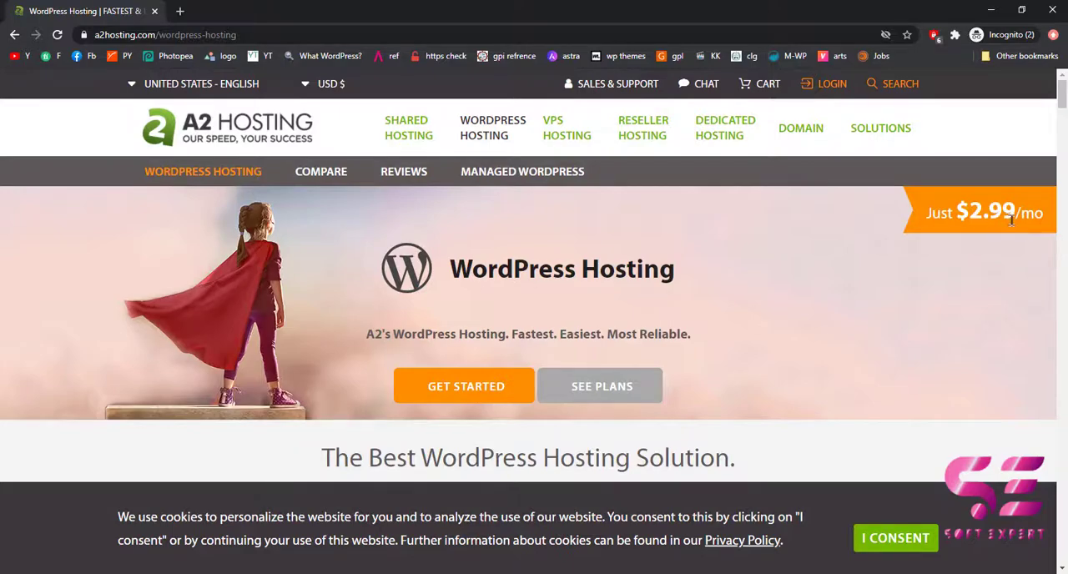
Review the shared WordPress hosting plans, comparing their prices and included features.
{"action": "scroll", "coordinate": [465, 387], "scroll_direction": "down", "scroll_amount": 5}
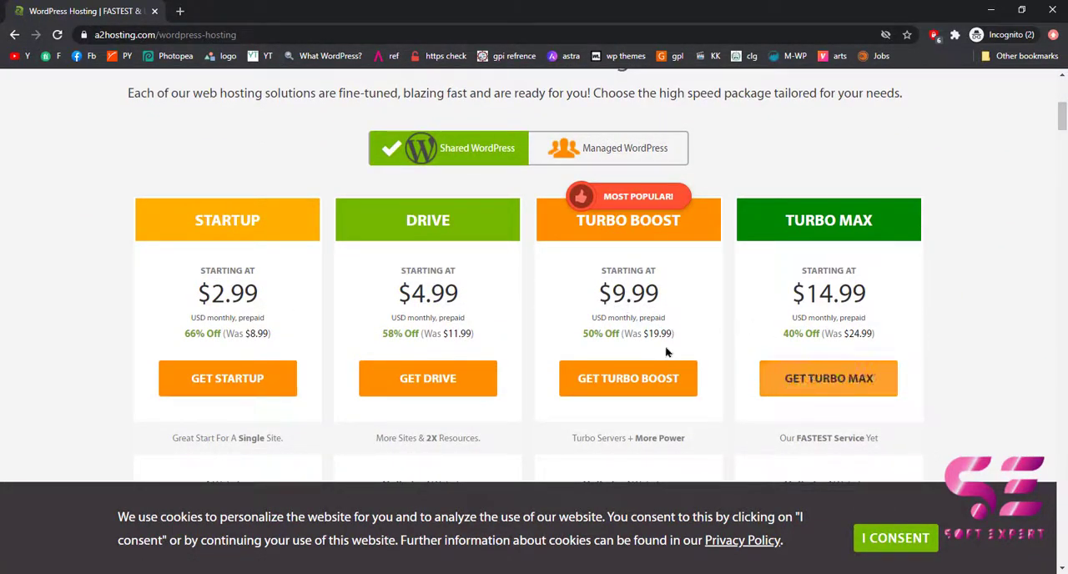
{"action": "scroll", "coordinate": [348, 353], "scroll_direction": "down", "scroll_amount": 3}
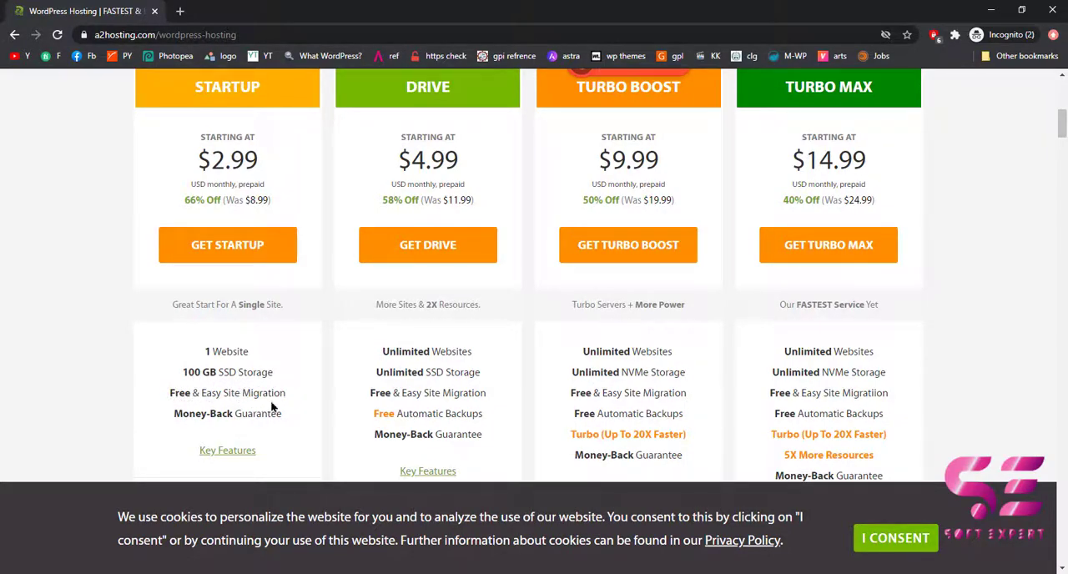
{"action": "scroll", "coordinate": [414, 230], "scroll_direction": "up", "scroll_amount": 1}
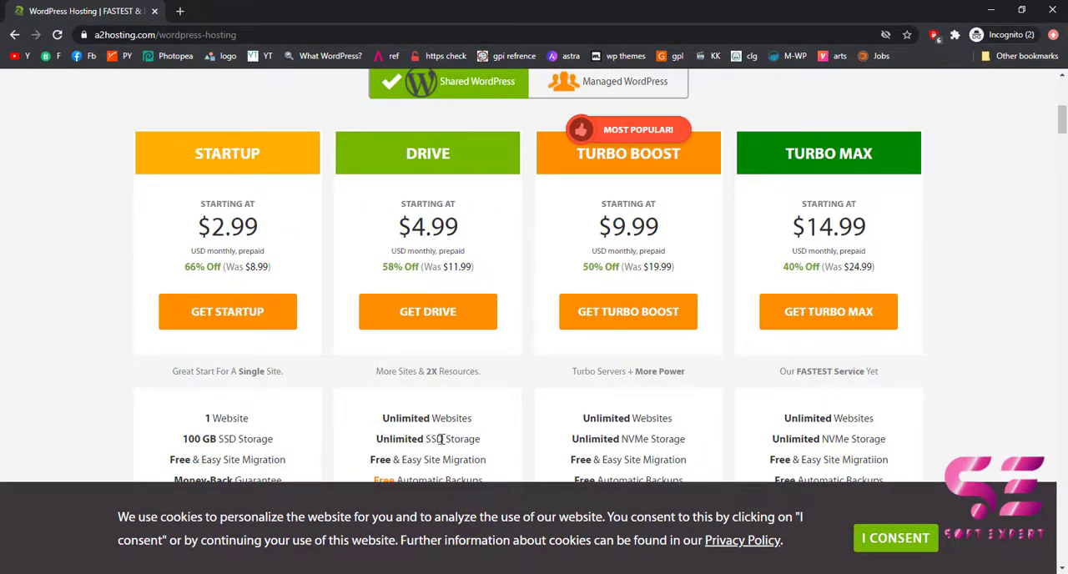
{"action": "scroll", "coordinate": [480, 442], "scroll_direction": "up", "scroll_amount": 10}
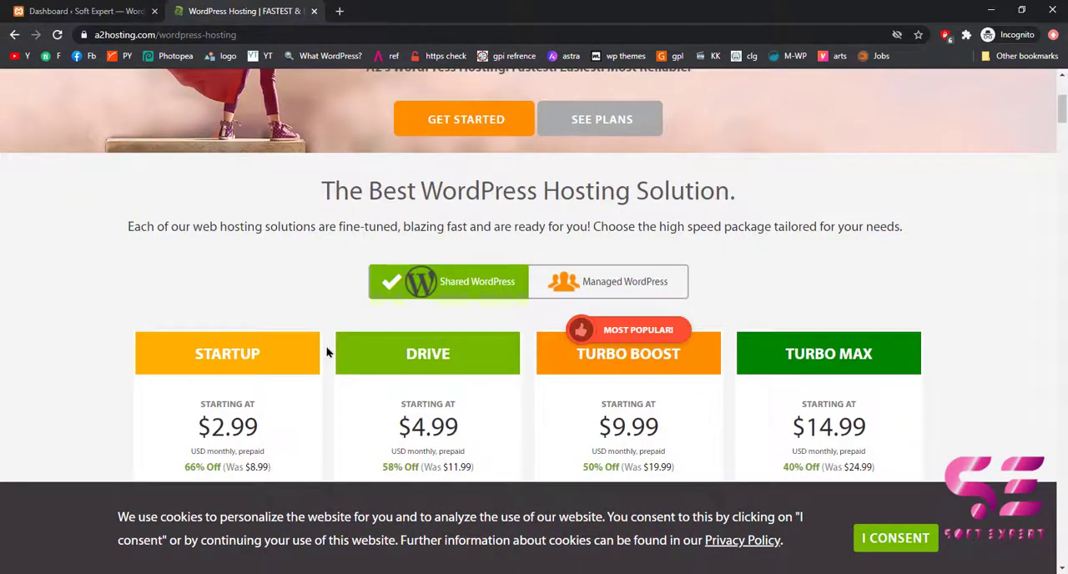
{"action": "scroll", "coordinate": [326, 352], "scroll_direction": "down", "scroll_amount": 1}
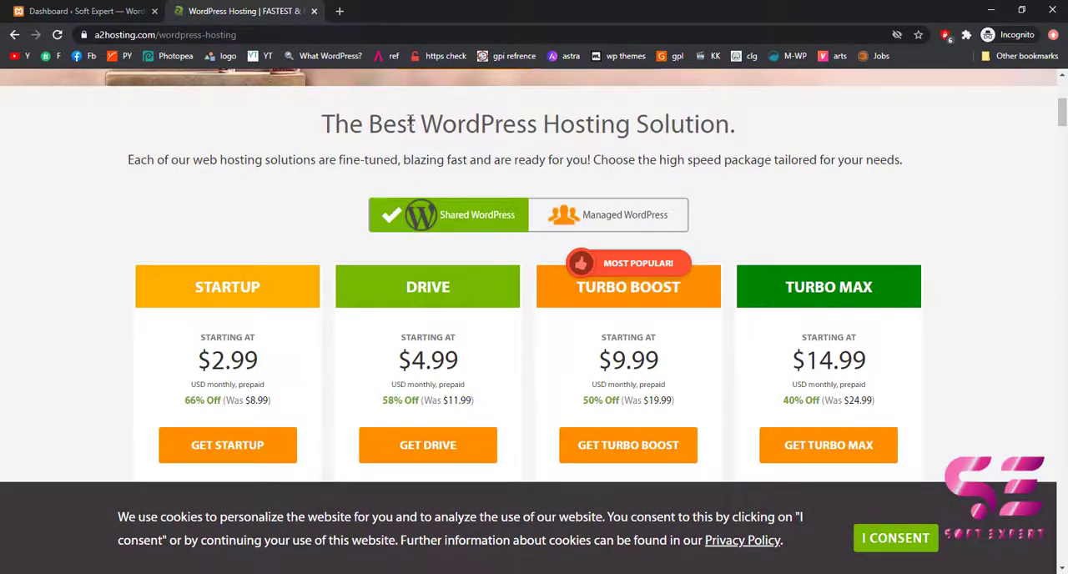
Open teamiqbal.co/cpanel in a new browser tab and log in to cPanel with the prefilled credentials.
{"action": "left_click", "coordinate": [339, 11]}
{"action": "type", "text": "teamiqbal.co/"}
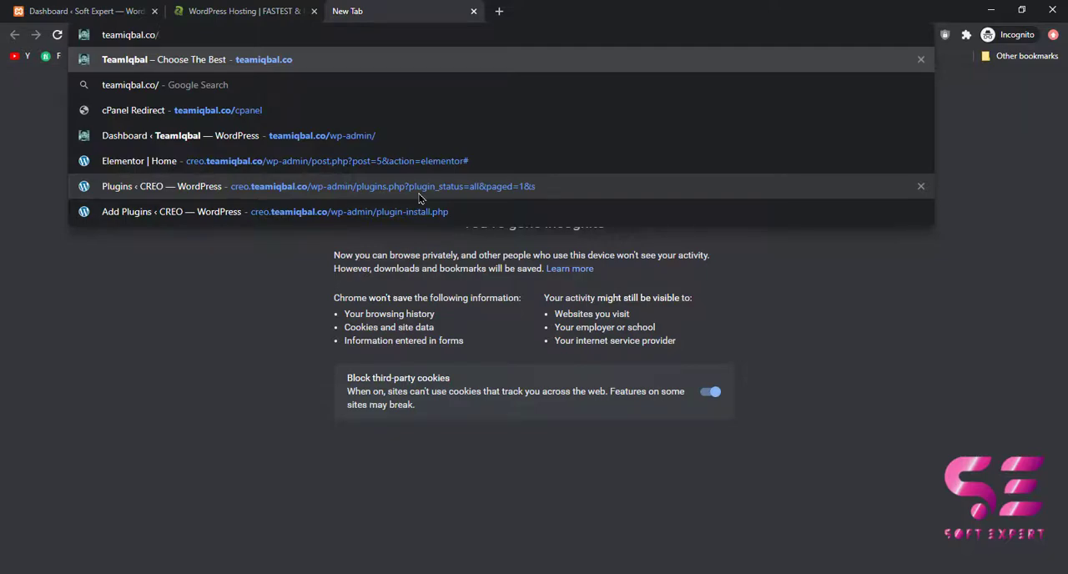
{"action": "type", "text": "cpanel"}
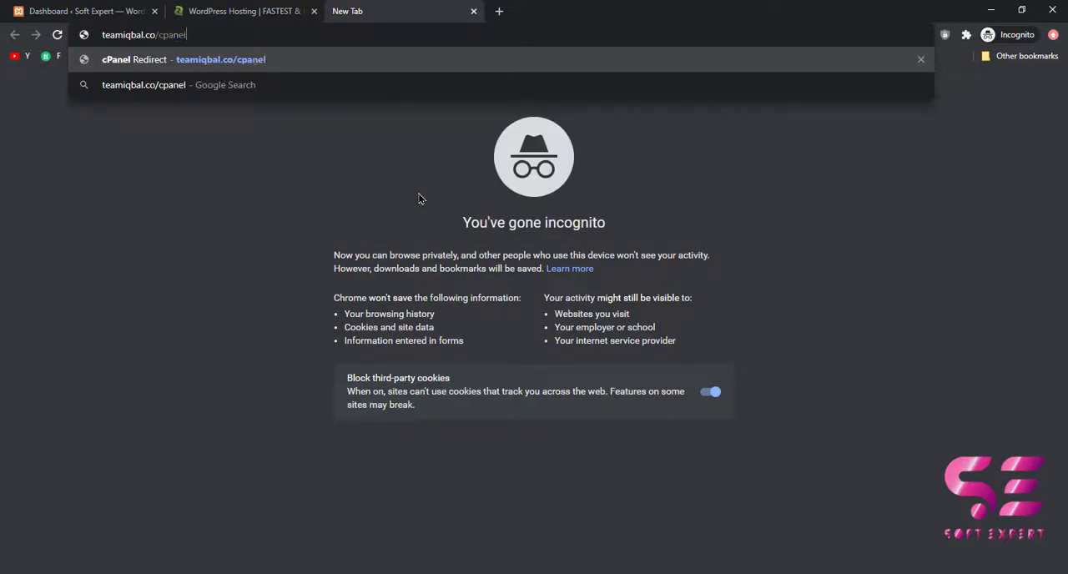
{"action": "key", "text": "Return"}
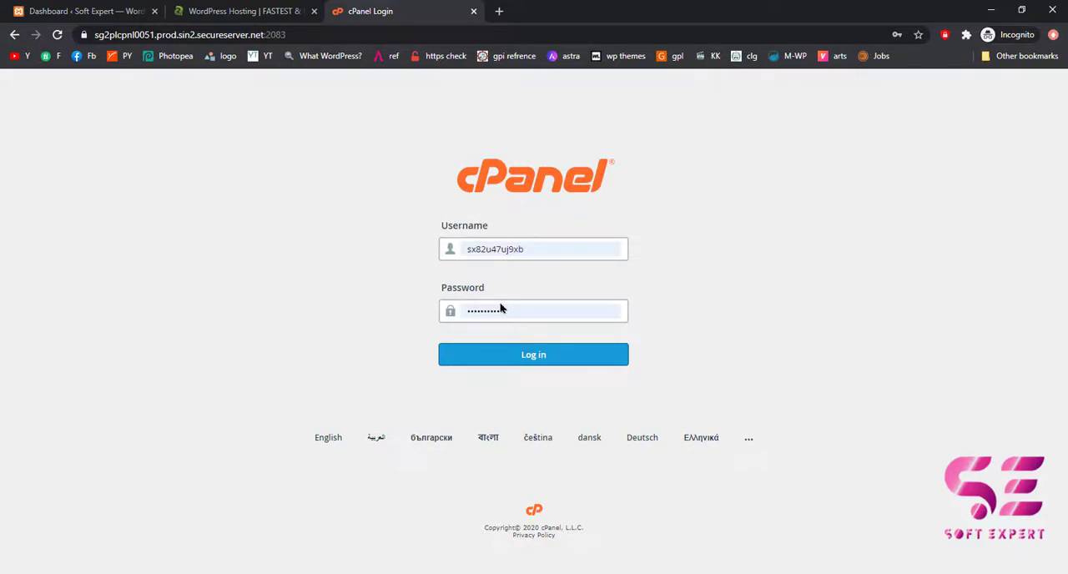
{"action": "left_click", "coordinate": [506, 355]}
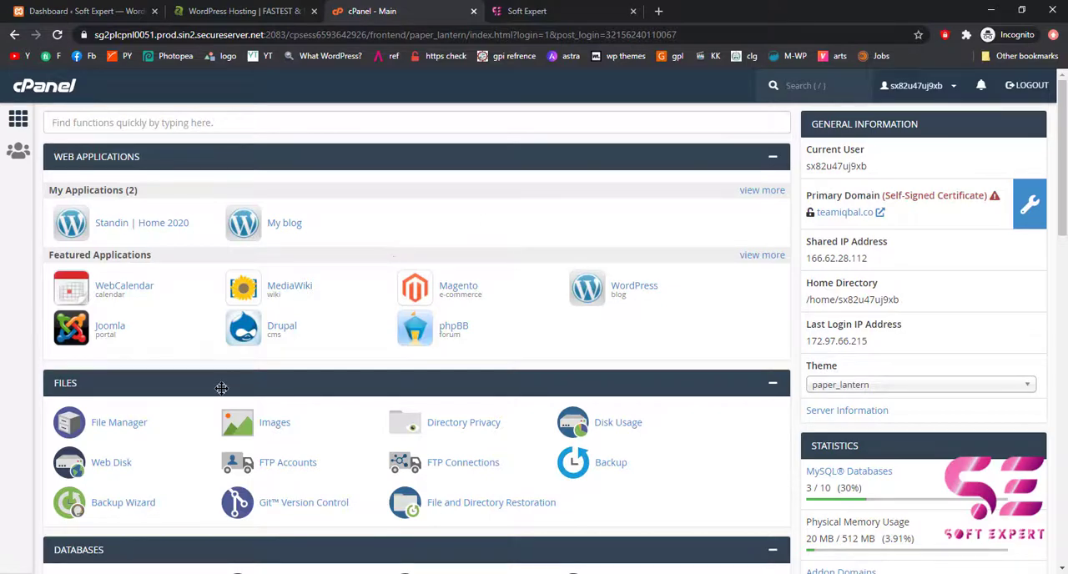
Open the Installatron Applications Installer from cPanel's Software section.
{"action": "scroll", "coordinate": [221, 381], "scroll_direction": "down", "scroll_amount": 1}
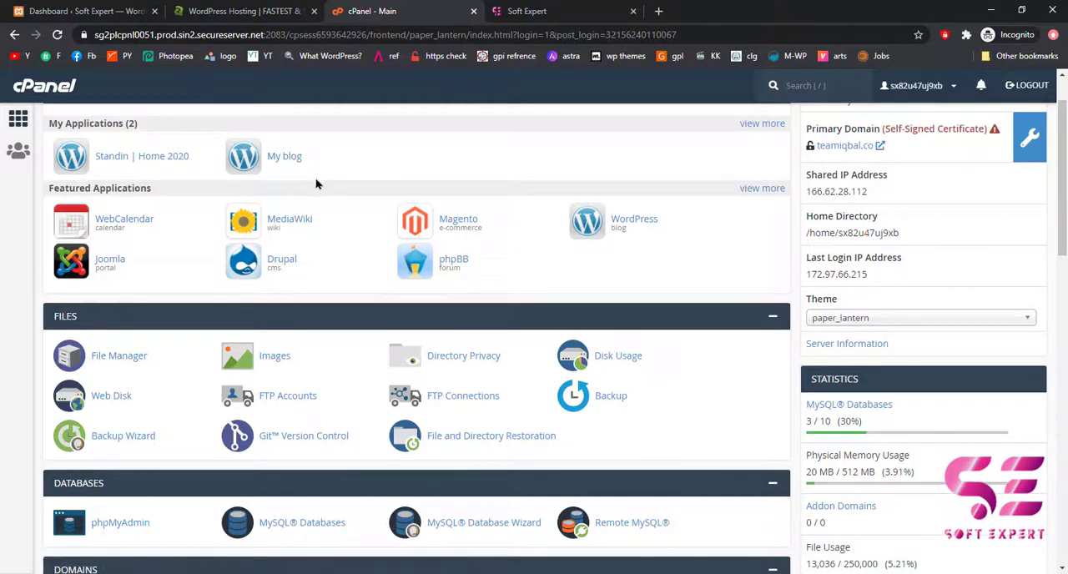
{"action": "scroll", "coordinate": [326, 312], "scroll_direction": "up", "scroll_amount": 1}
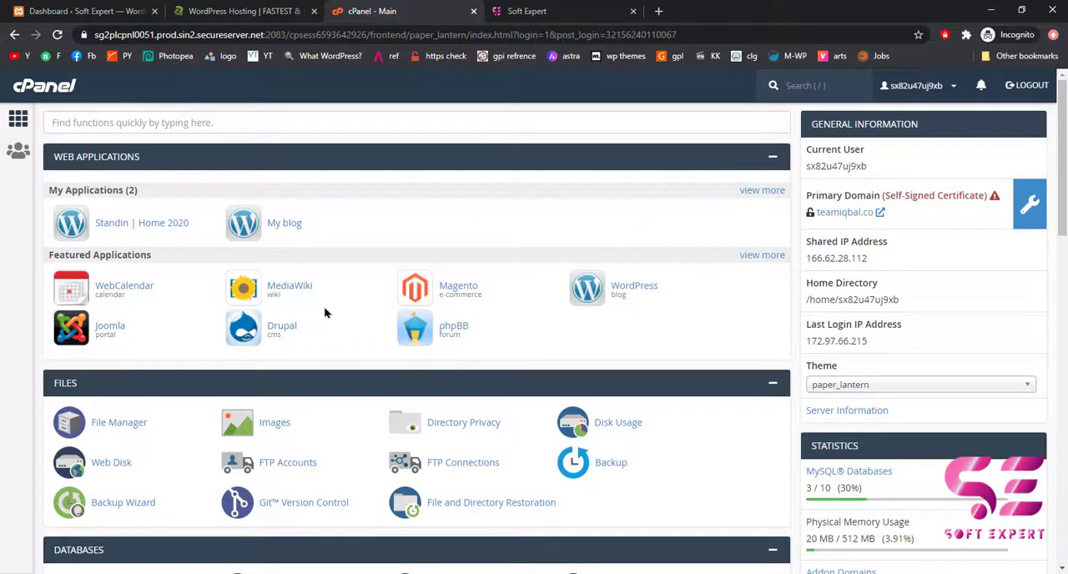
{"action": "scroll", "coordinate": [325, 312], "scroll_direction": "down", "scroll_amount": 5}
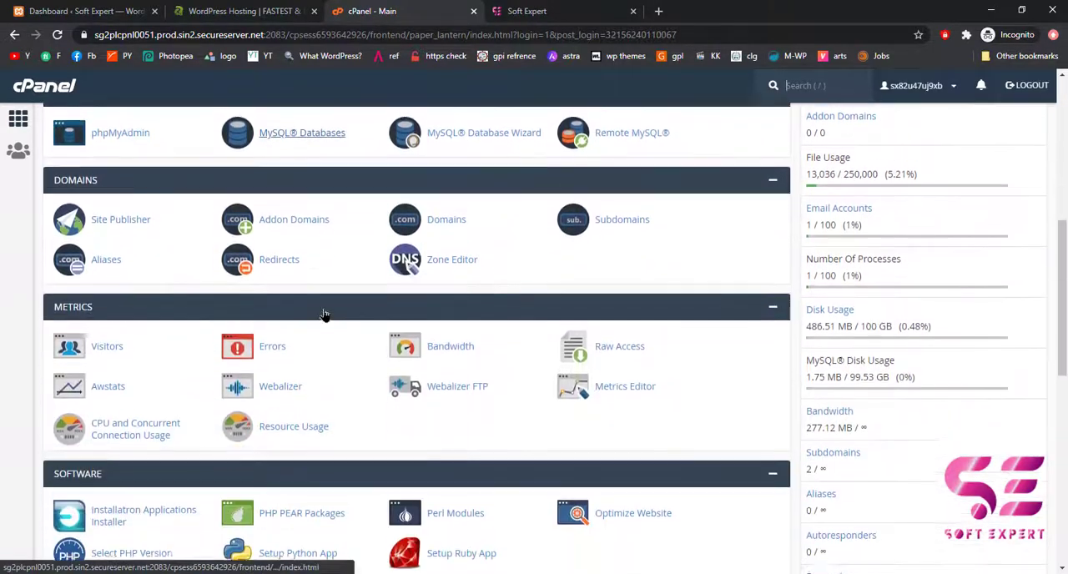
{"action": "scroll", "coordinate": [160, 364], "scroll_direction": "down", "scroll_amount": 3}
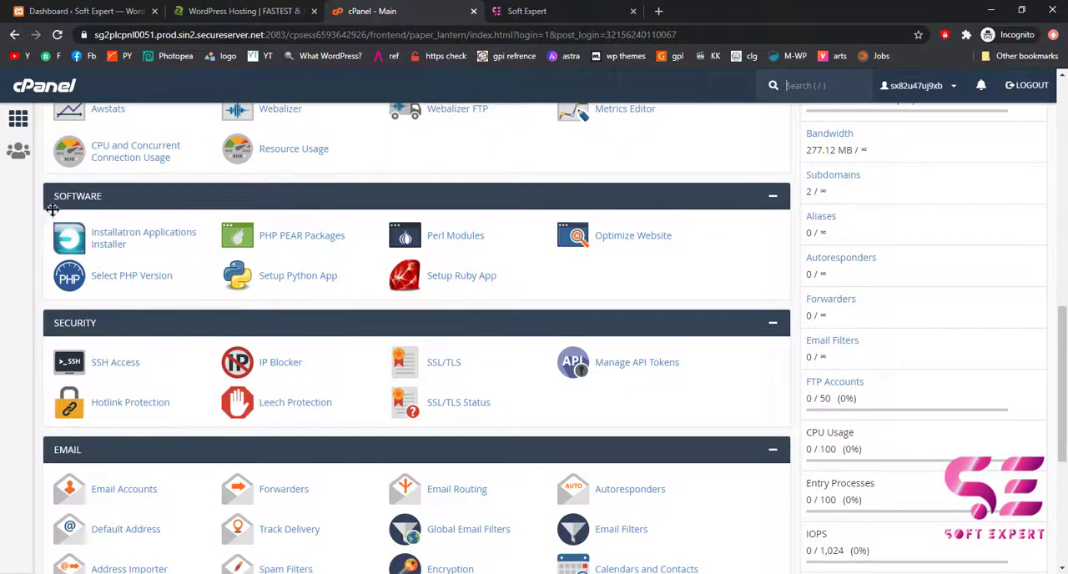
{"action": "left_click", "coordinate": [105, 245]}
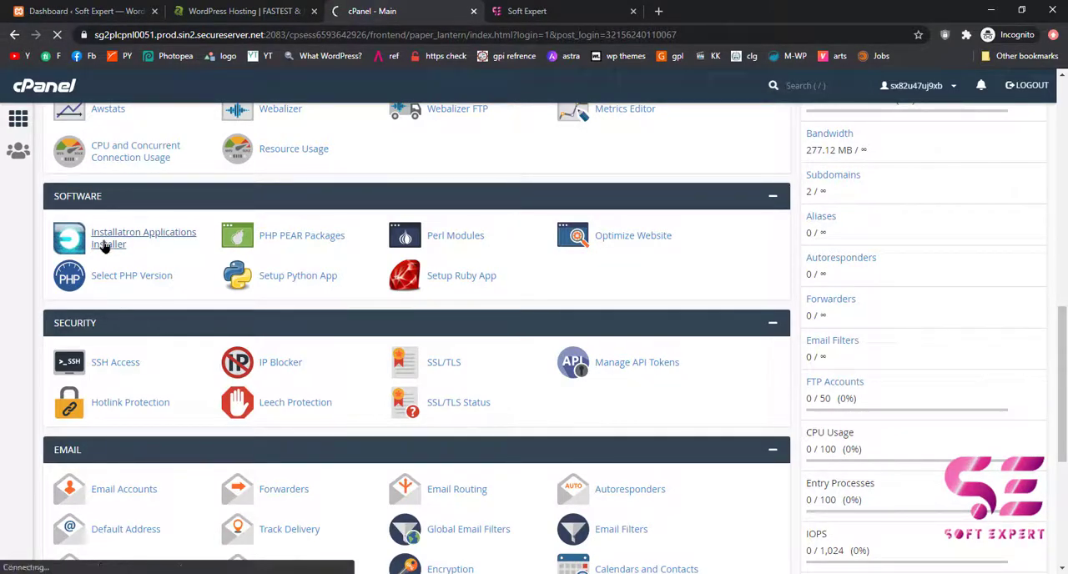
Choose WordPress among the Content Management apps and open its installation wizard.
{"action": "scroll", "coordinate": [472, 276], "scroll_direction": "down", "scroll_amount": 3}
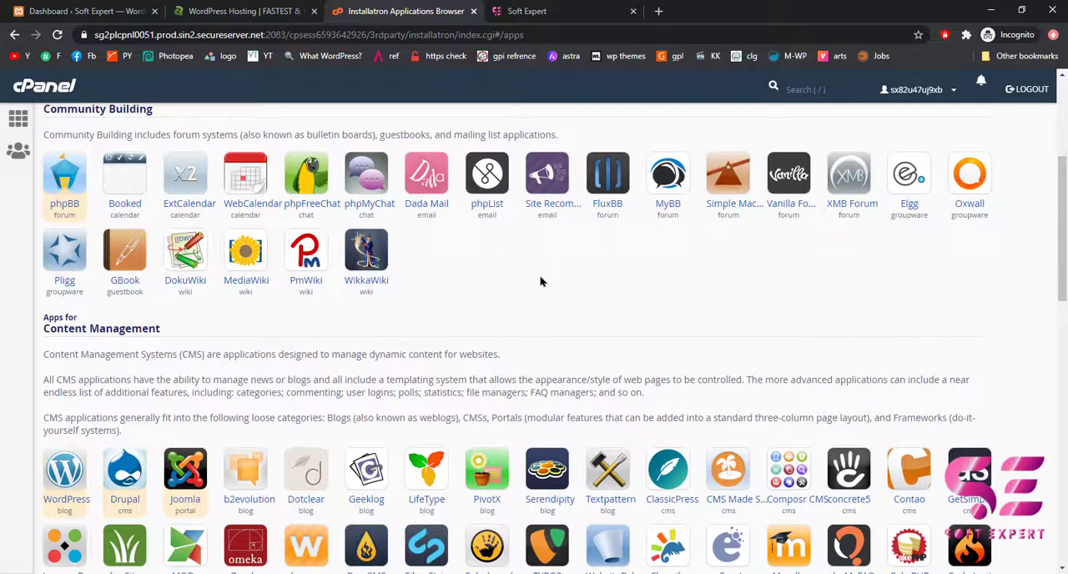
{"action": "scroll", "coordinate": [458, 295], "scroll_direction": "down", "scroll_amount": 1}
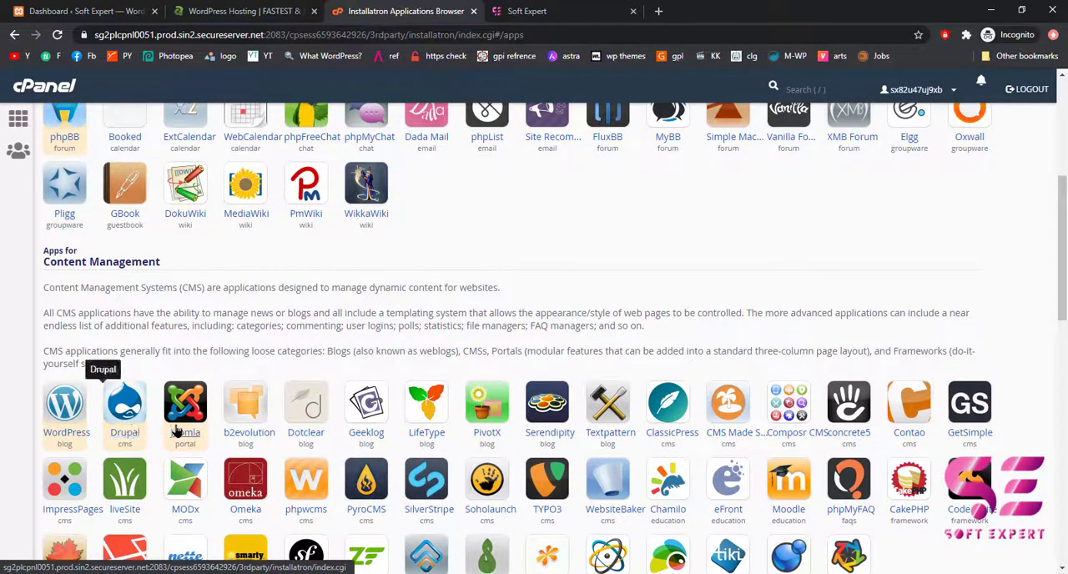
{"action": "scroll", "coordinate": [354, 423], "scroll_direction": "down", "scroll_amount": 1}
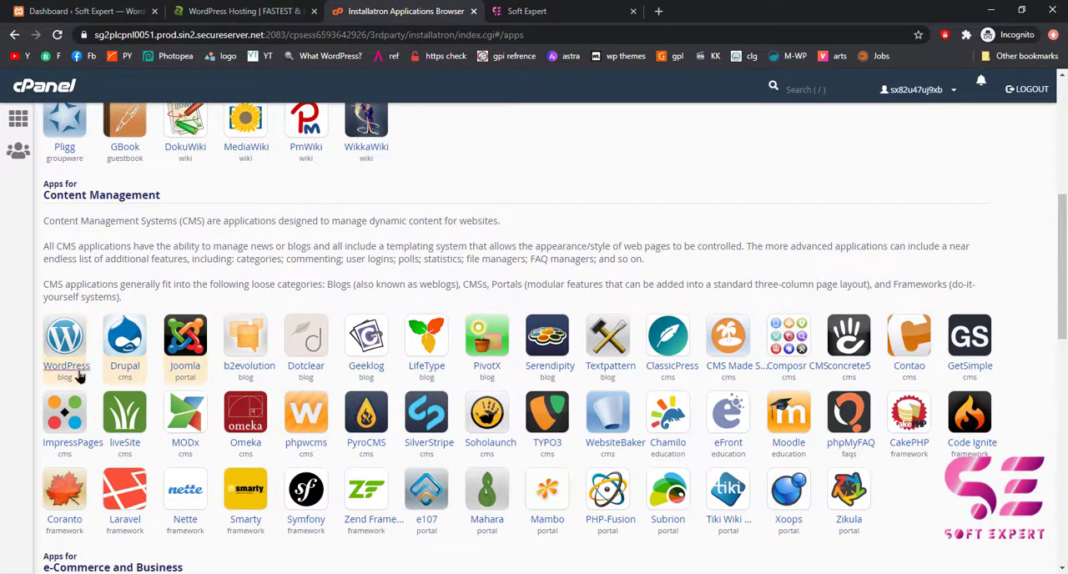
{"action": "left_click", "coordinate": [60, 345]}
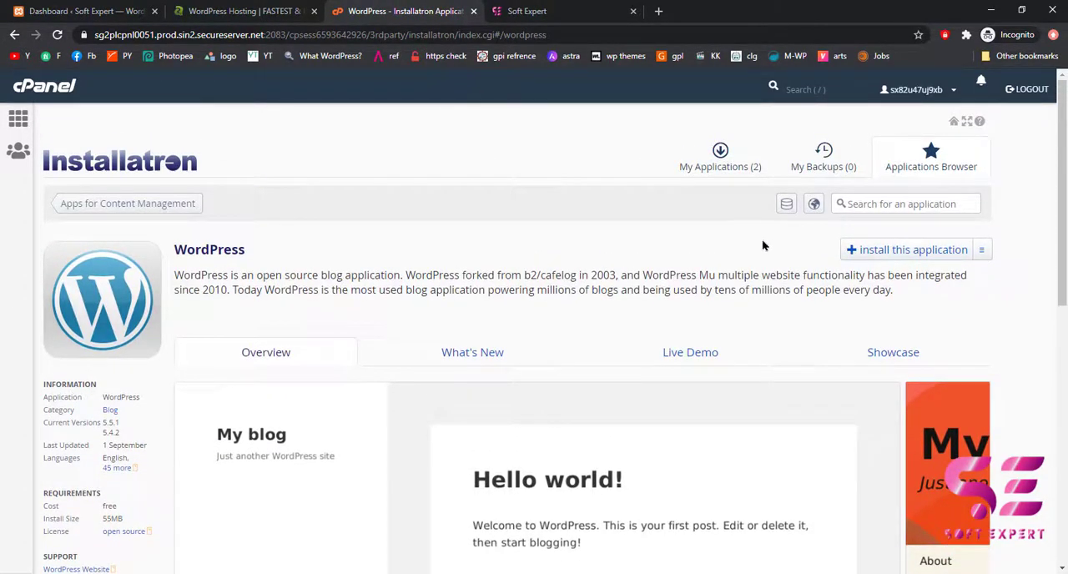
{"action": "scroll", "coordinate": [725, 246], "scroll_direction": "down", "scroll_amount": 2}
{"action": "scroll", "coordinate": [847, 207], "scroll_direction": "up", "scroll_amount": 1}
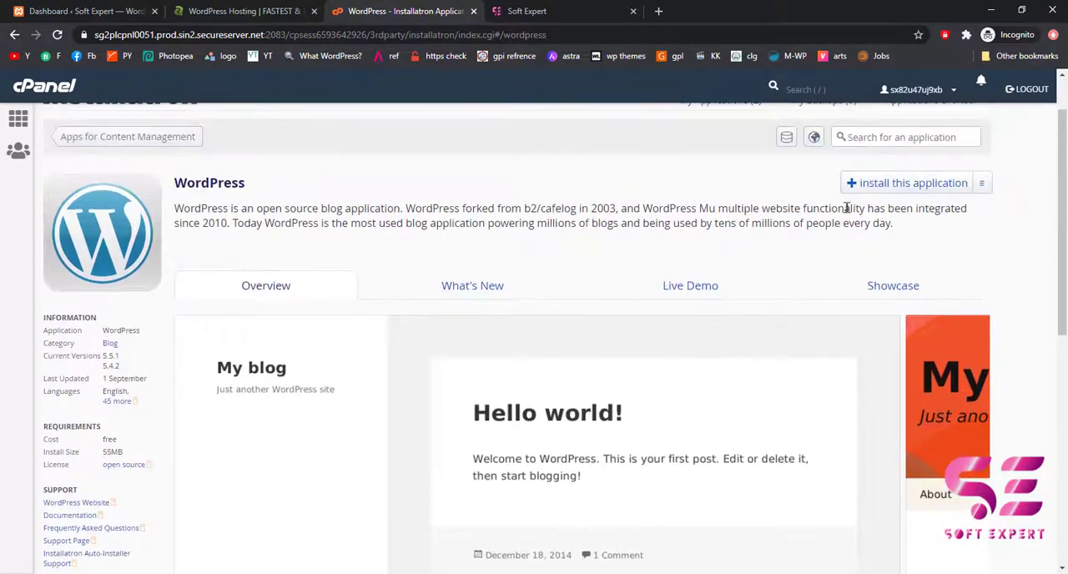
{"action": "left_click", "coordinate": [887, 187]}
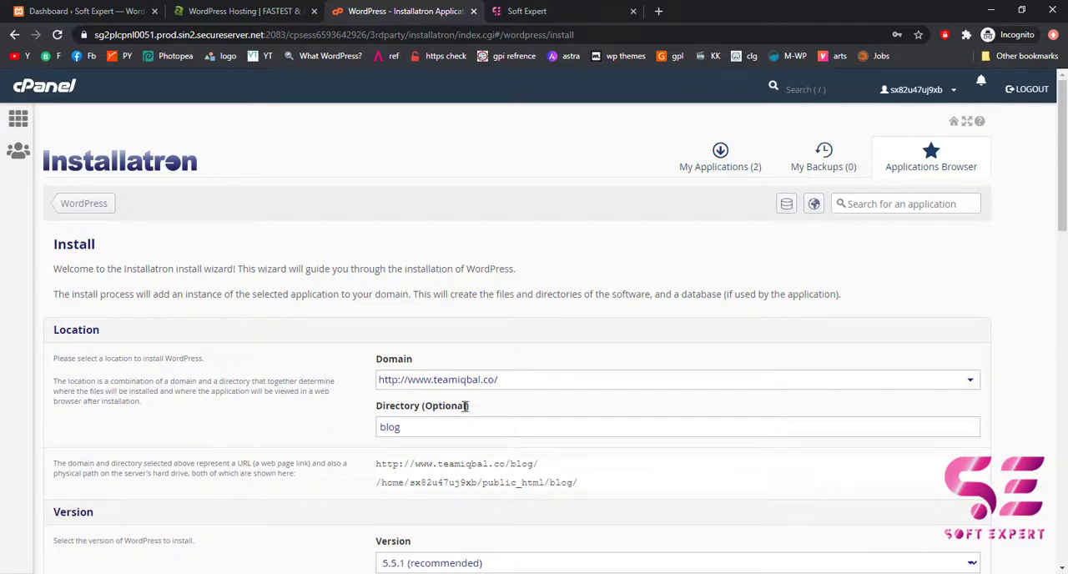
Examine the existing softexpert.teamiqbal.co website and its subdomain address.
{"action": "left_click", "coordinate": [525, 11]}
{"action": "double_click", "coordinate": [176, 35]}
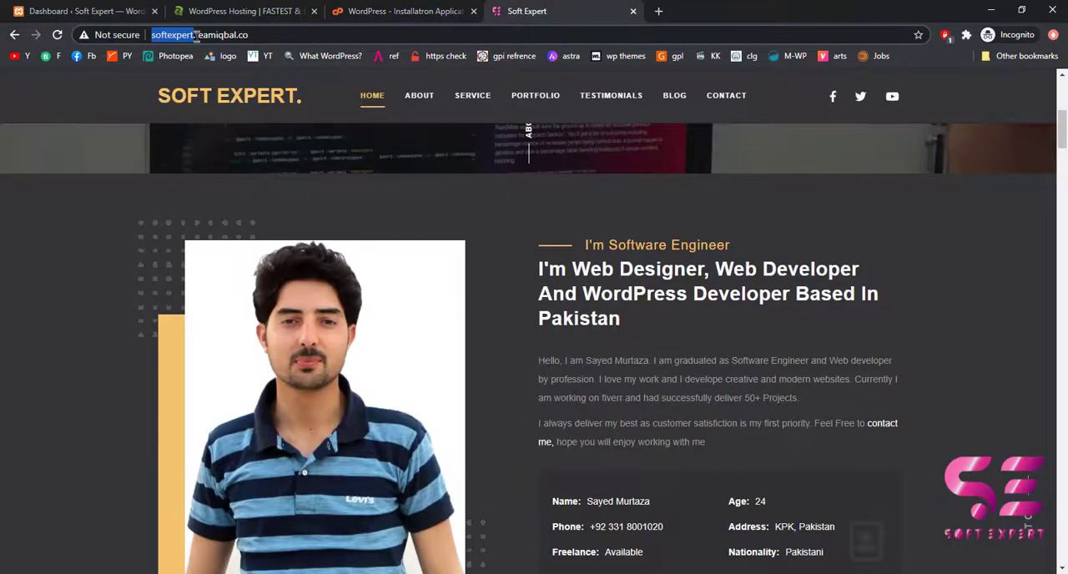
{"action": "left_click", "coordinate": [221, 35]}
{"action": "left_click_drag", "start_coordinate": [152, 35], "coordinate": [238, 37]}
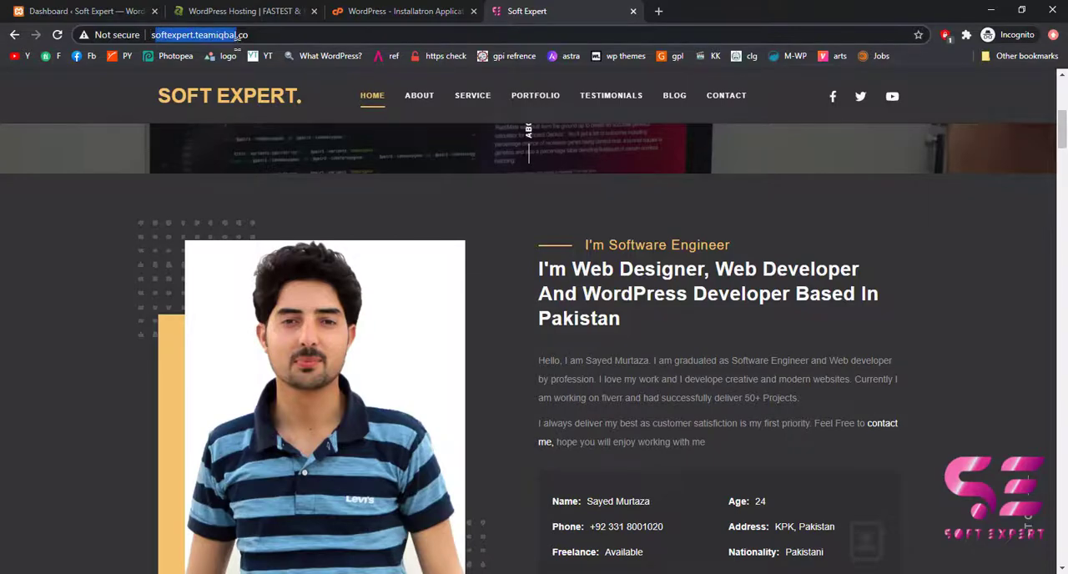
{"action": "scroll", "coordinate": [631, 394], "scroll_direction": "up", "scroll_amount": 5}
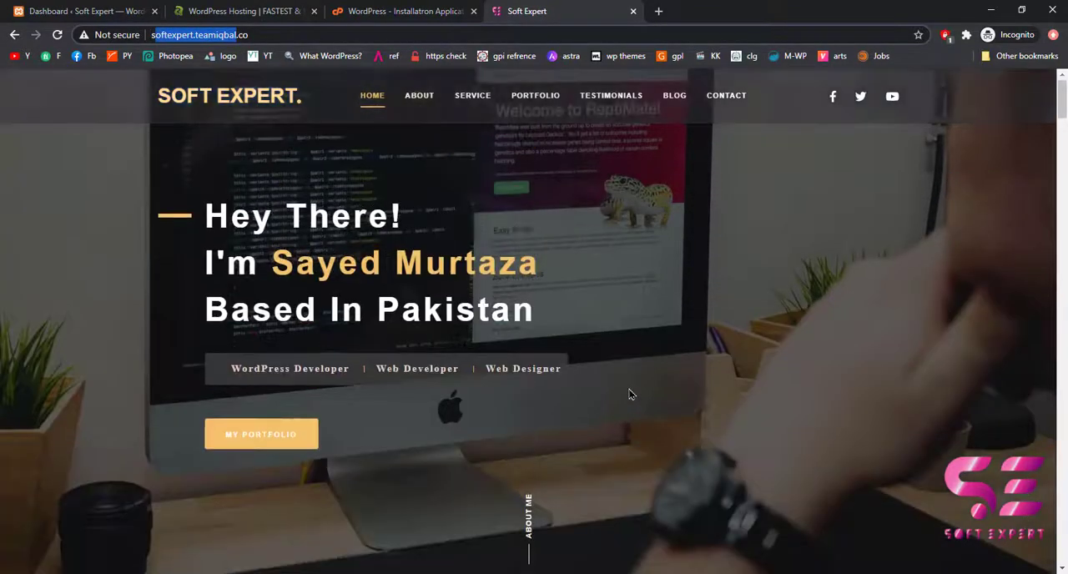
{"action": "scroll", "coordinate": [513, 355], "scroll_direction": "down", "scroll_amount": 2}
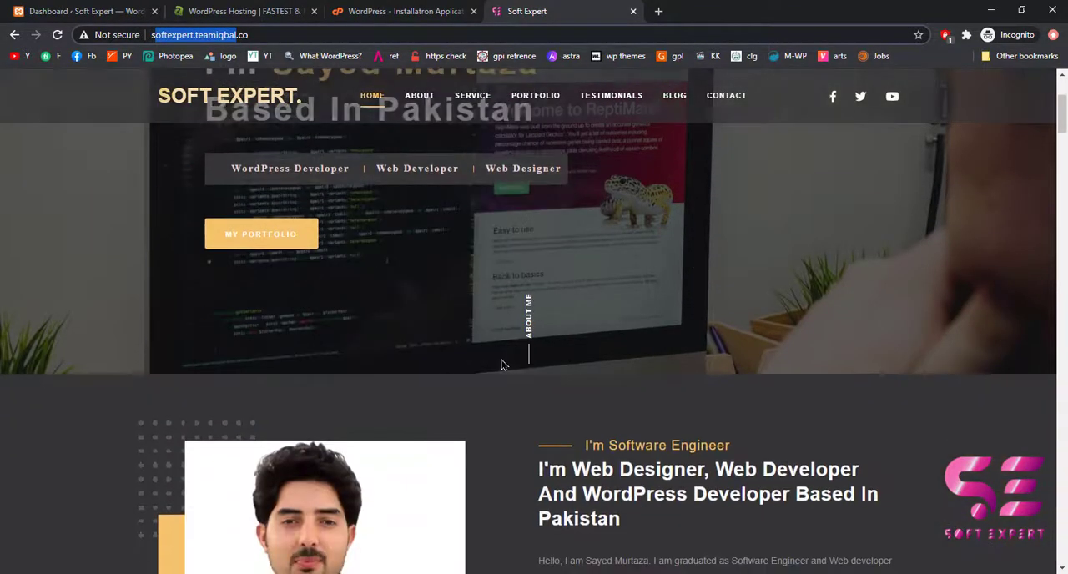
{"action": "scroll", "coordinate": [506, 362], "scroll_direction": "down", "scroll_amount": 3}
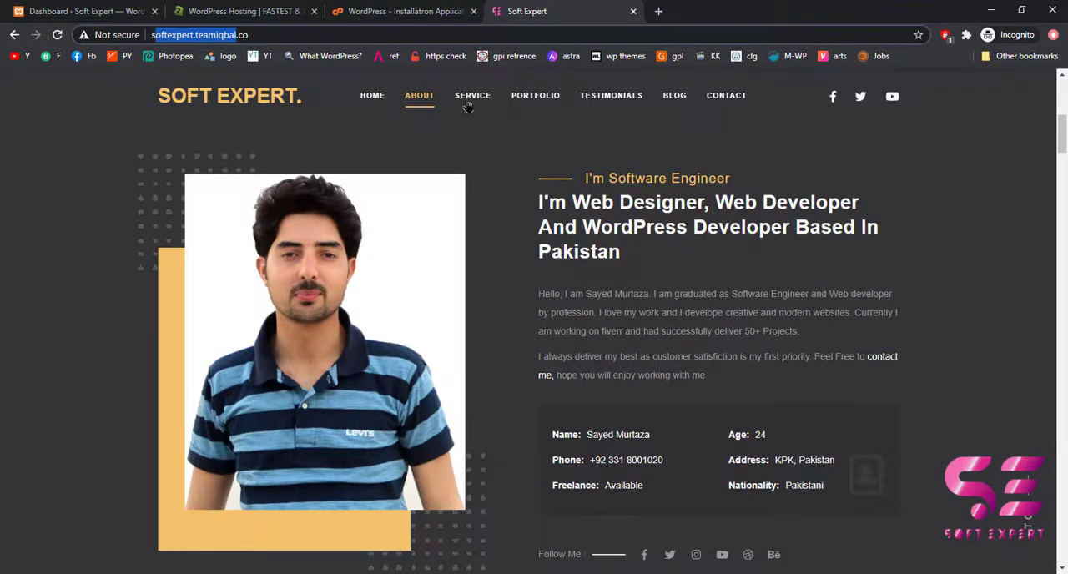
Return to cPanel's main page, open File Manager and go into the public_html folder.
{"action": "left_click", "coordinate": [407, 11]}
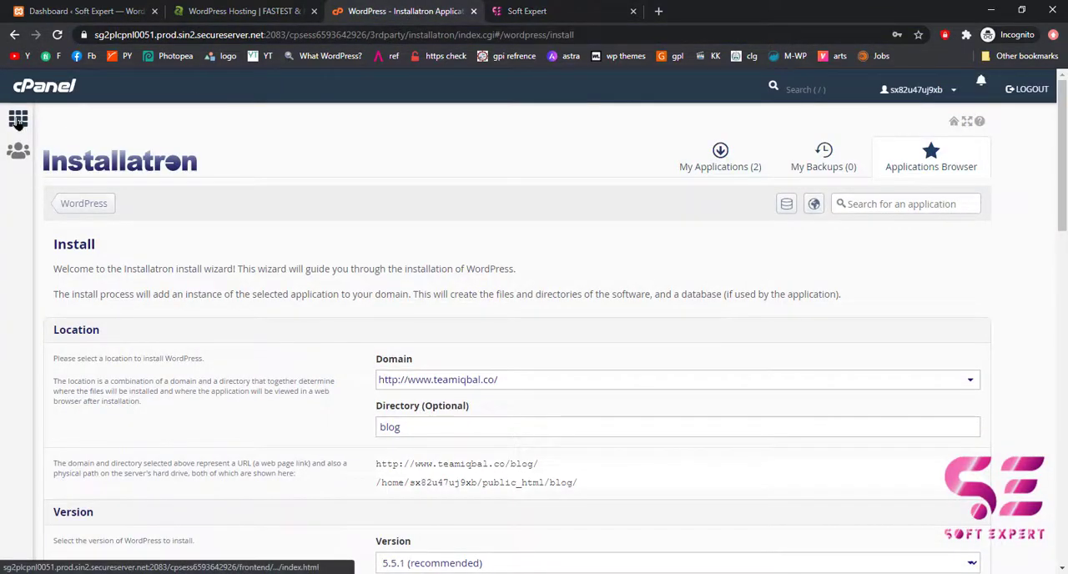
{"action": "left_click", "coordinate": [18, 121]}
{"action": "left_click", "coordinate": [534, 11]}
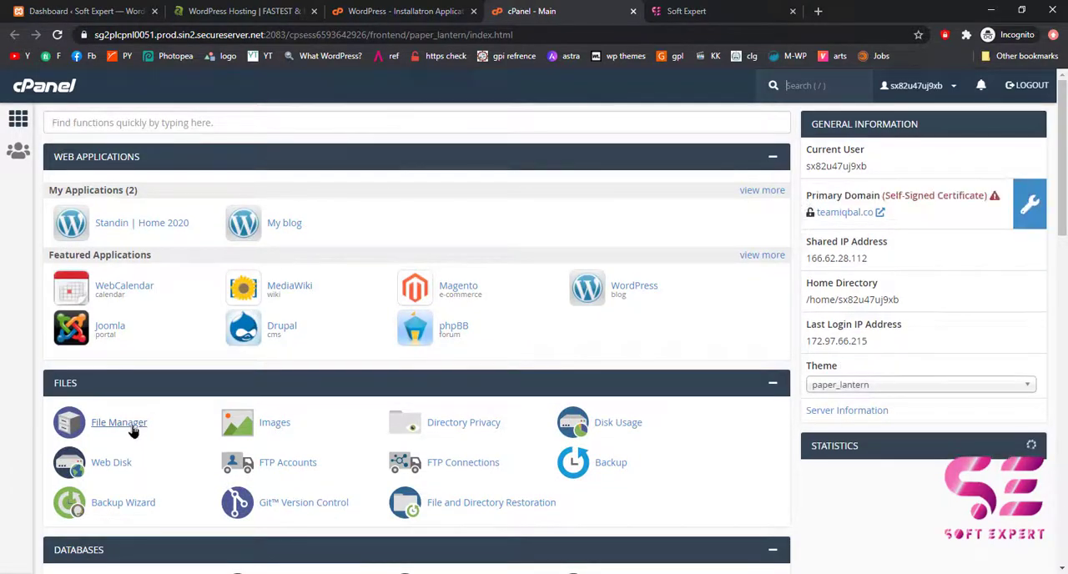
{"action": "left_click", "coordinate": [132, 431]}
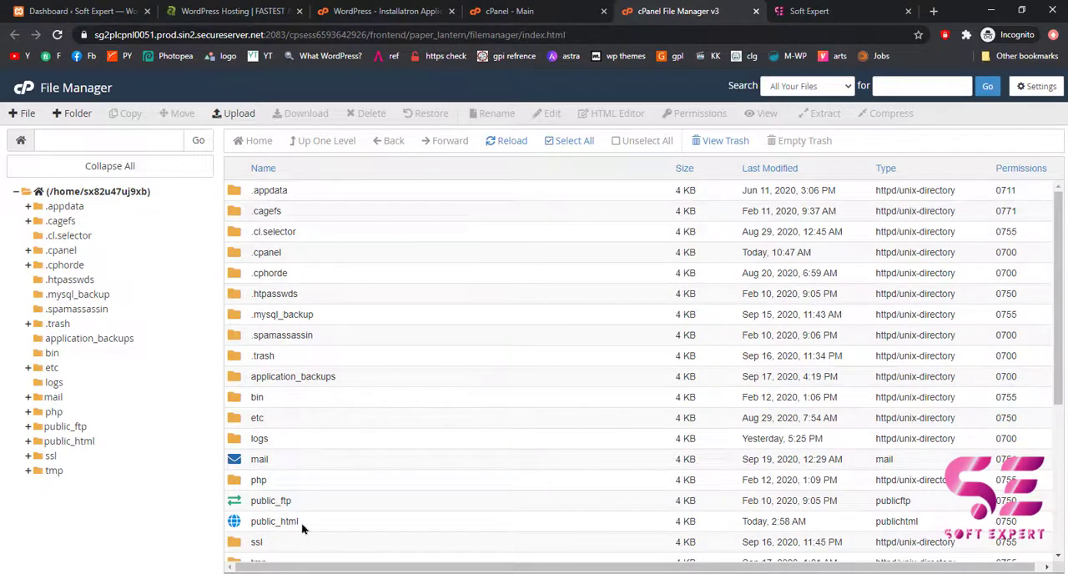
{"action": "left_click", "coordinate": [250, 522]}
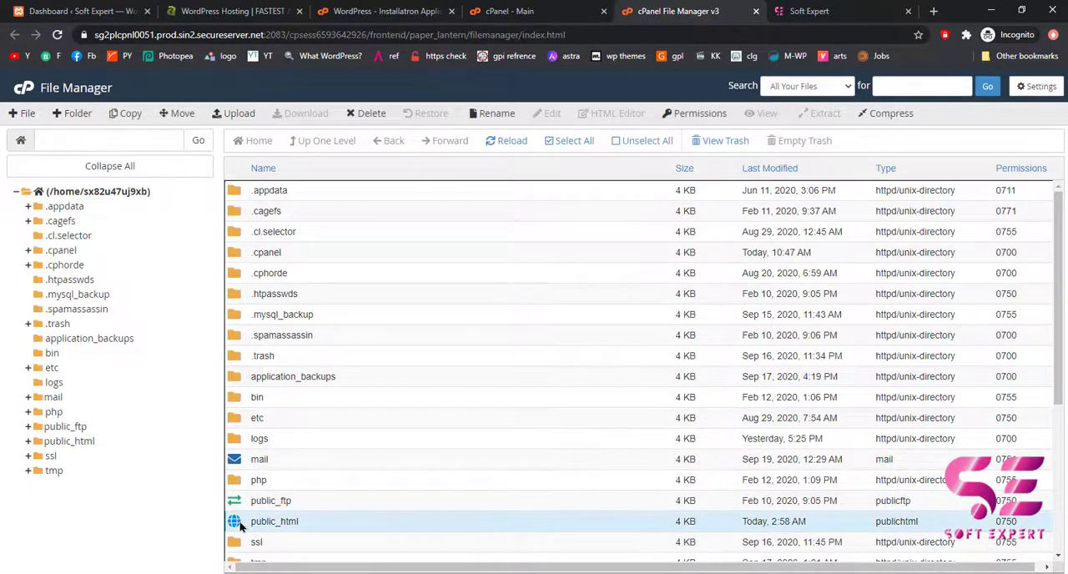
{"action": "double_click", "coordinate": [250, 522]}
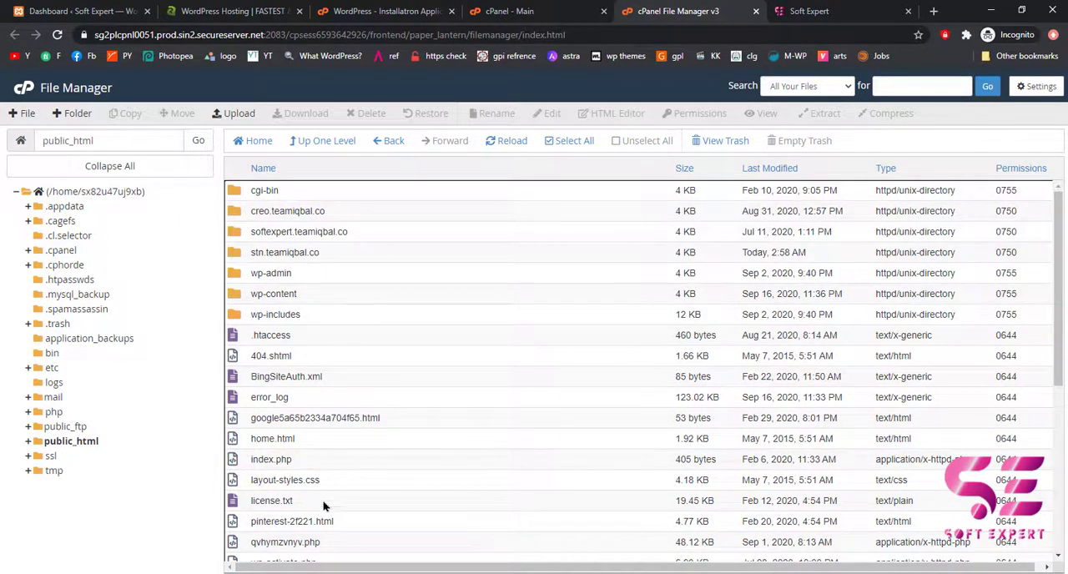
Check which site the softexpert.teamiqbal.co folder belongs to and open that folder in File Manager.
{"action": "left_click", "coordinate": [252, 233]}
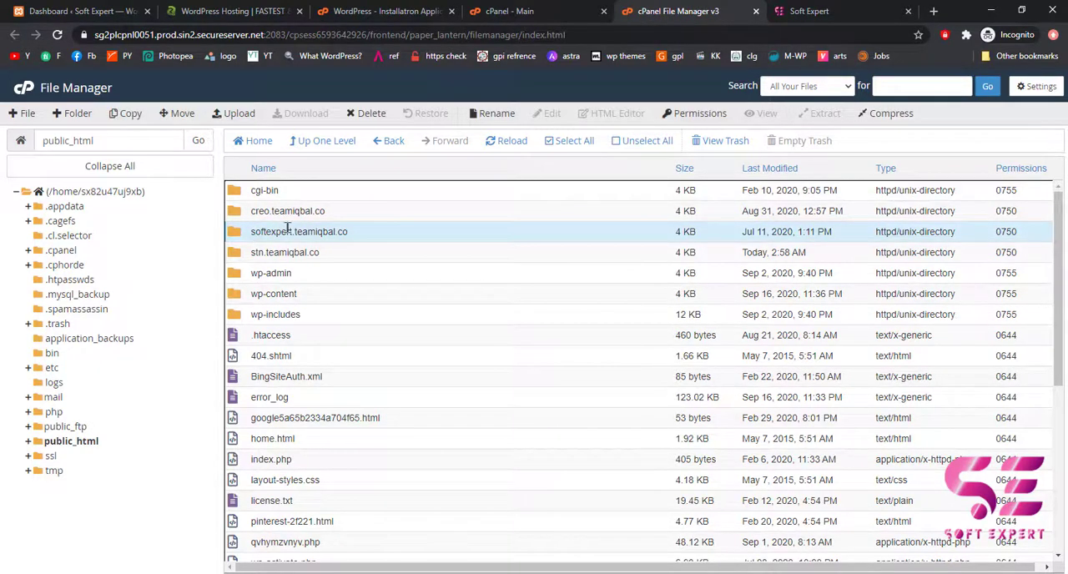
{"action": "left_click", "coordinate": [793, 11]}
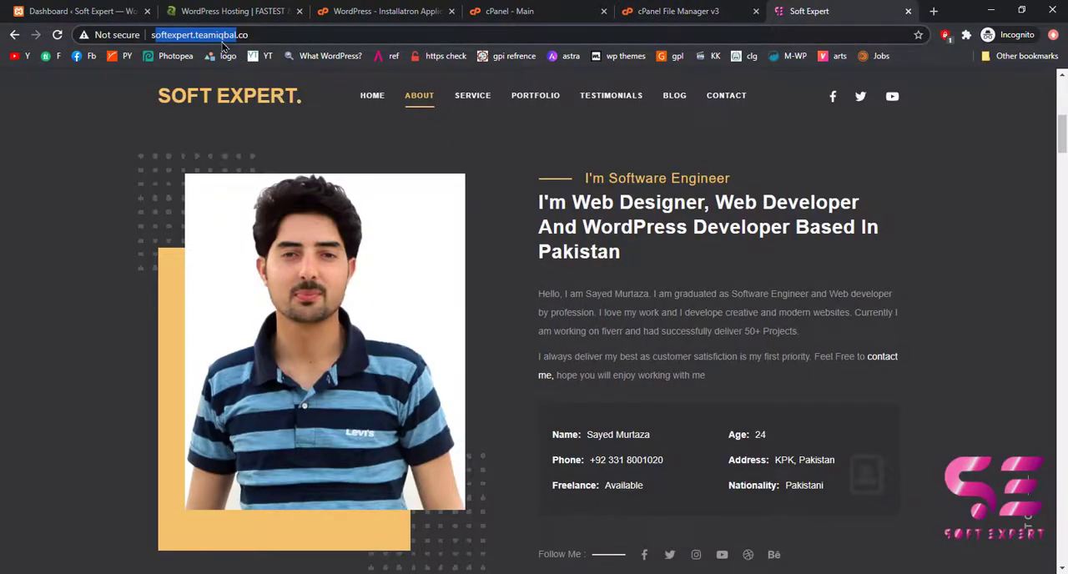
{"action": "left_click", "coordinate": [641, 8]}
{"action": "double_click", "coordinate": [239, 235]}
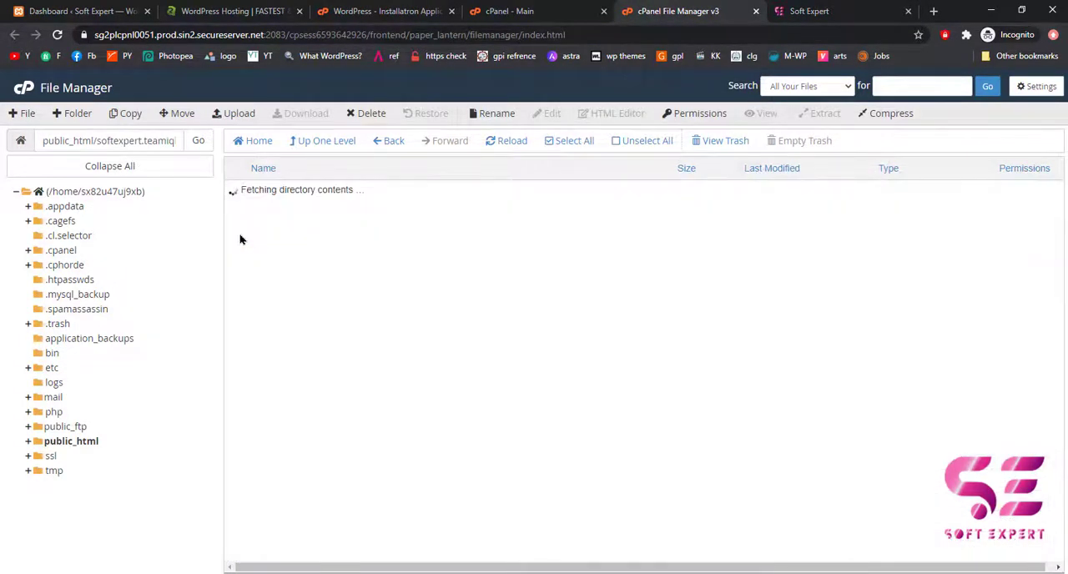
Move assets, cgi-bin, use.fontawesome.com and index.html from the softexpert.teamiqbal.co folder to the trash.
{"action": "left_click_drag", "start_coordinate": [312, 284], "coordinate": [247, 236]}
{"action": "left_click", "coordinate": [277, 214], "text": "shift"}
{"action": "left_click", "coordinate": [279, 234], "text": "shift"}
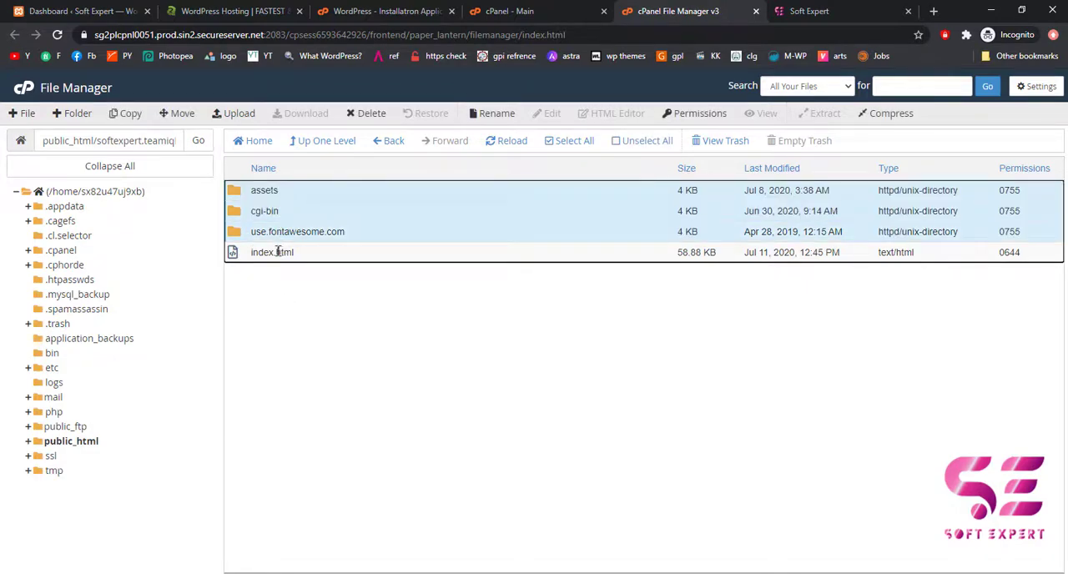
{"action": "left_click", "coordinate": [279, 251], "text": "shift"}
{"action": "left_click", "coordinate": [358, 117]}
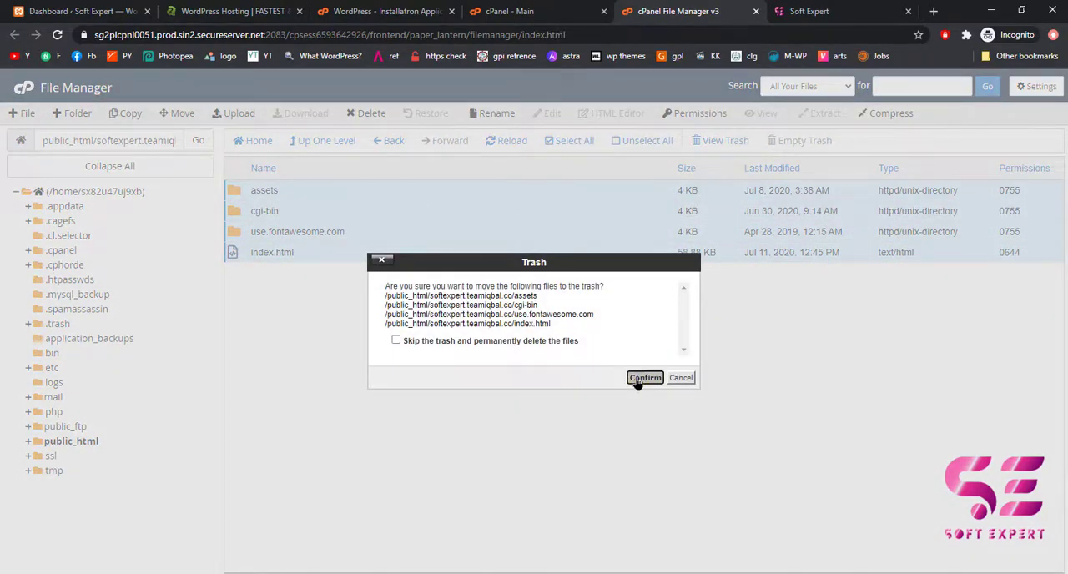
{"action": "left_click", "coordinate": [644, 378]}
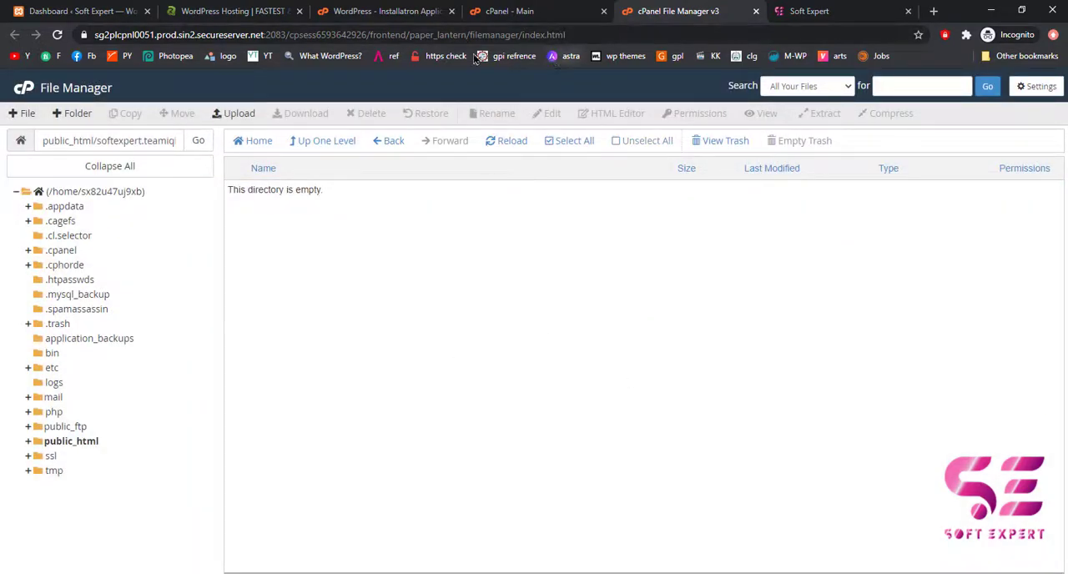
{"action": "left_click", "coordinate": [552, 8]}
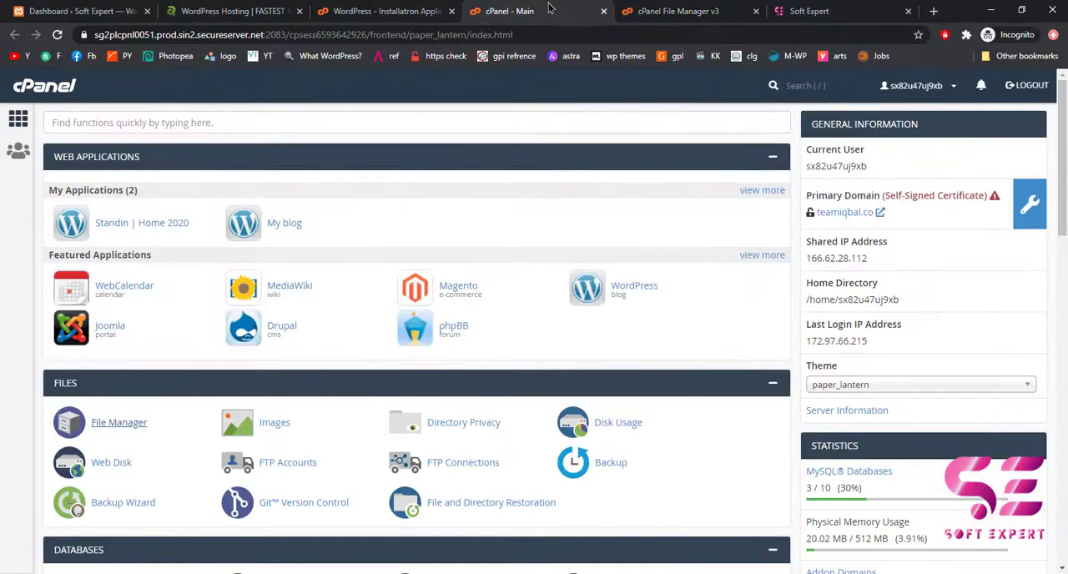
{"action": "left_click", "coordinate": [391, 4]}
{"action": "scroll", "coordinate": [542, 234], "scroll_direction": "down", "scroll_amount": 1}
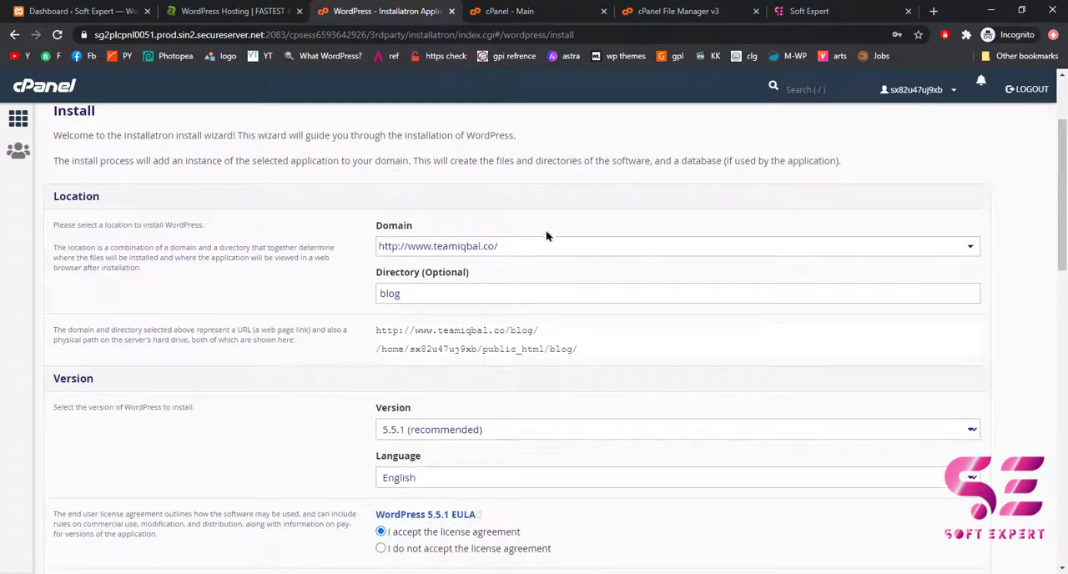
{"action": "left_click", "coordinate": [540, 249]}
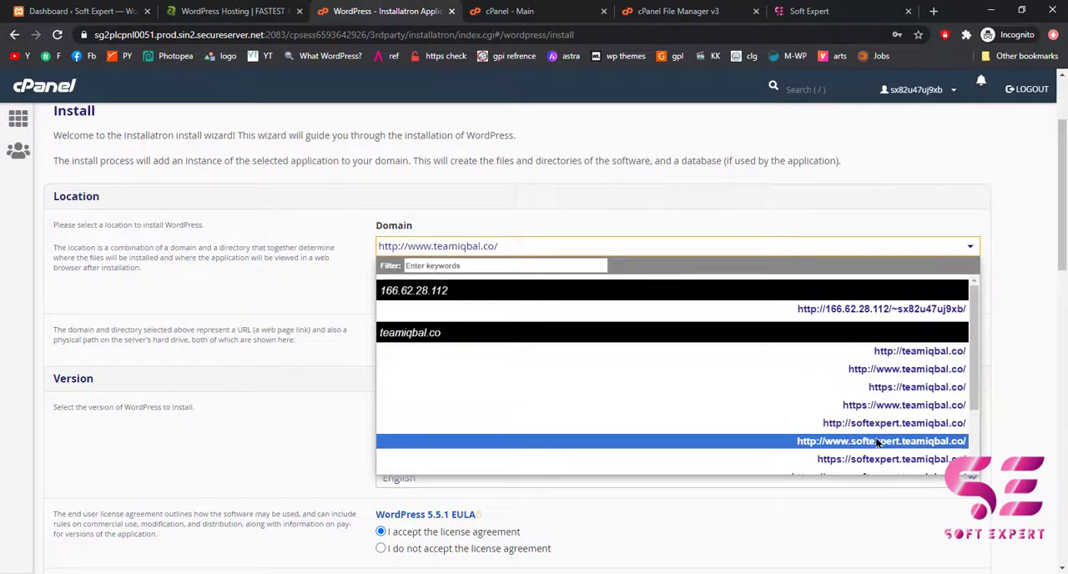
{"action": "left_click", "coordinate": [811, 423]}
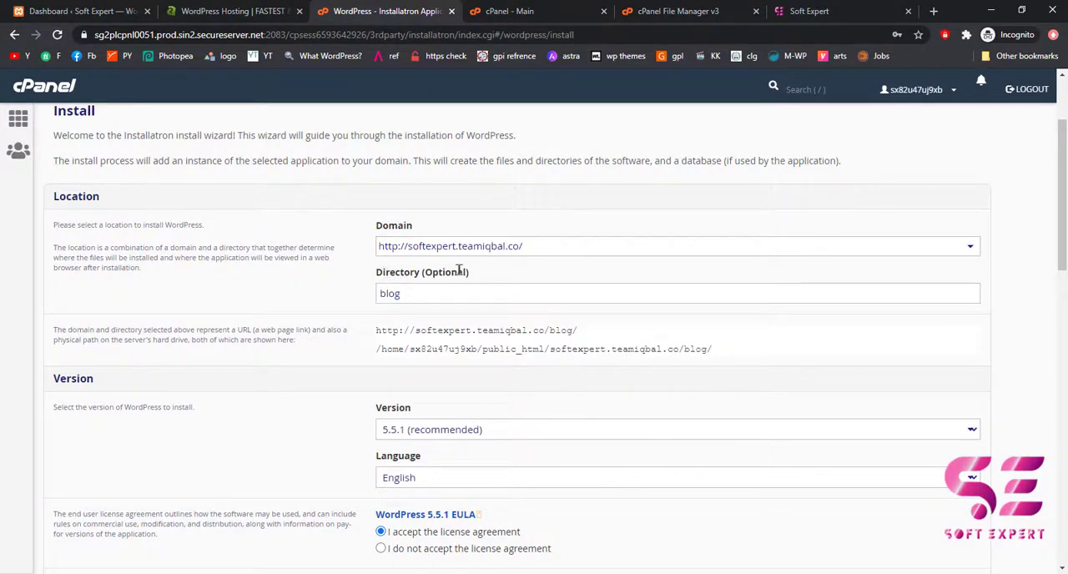
Clear the optional installation directory so WordPress installs in the root of the subdomain.
{"action": "left_click_drag", "start_coordinate": [380, 295], "coordinate": [401, 293]}
{"action": "left_click", "coordinate": [401, 294]}
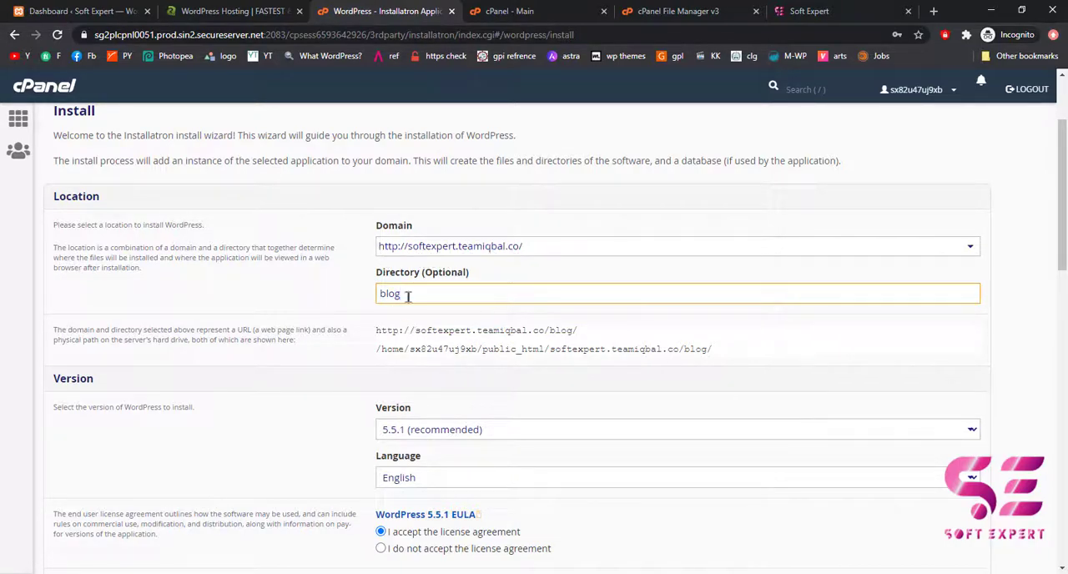
{"action": "key", "text": "BackSpace"}
{"action": "key", "text": "BackSpace"}
{"action": "key", "text": "BackSpace"}
{"action": "key", "text": "BackSpace"}
{"action": "scroll", "coordinate": [405, 302], "scroll_direction": "down", "scroll_amount": 1}
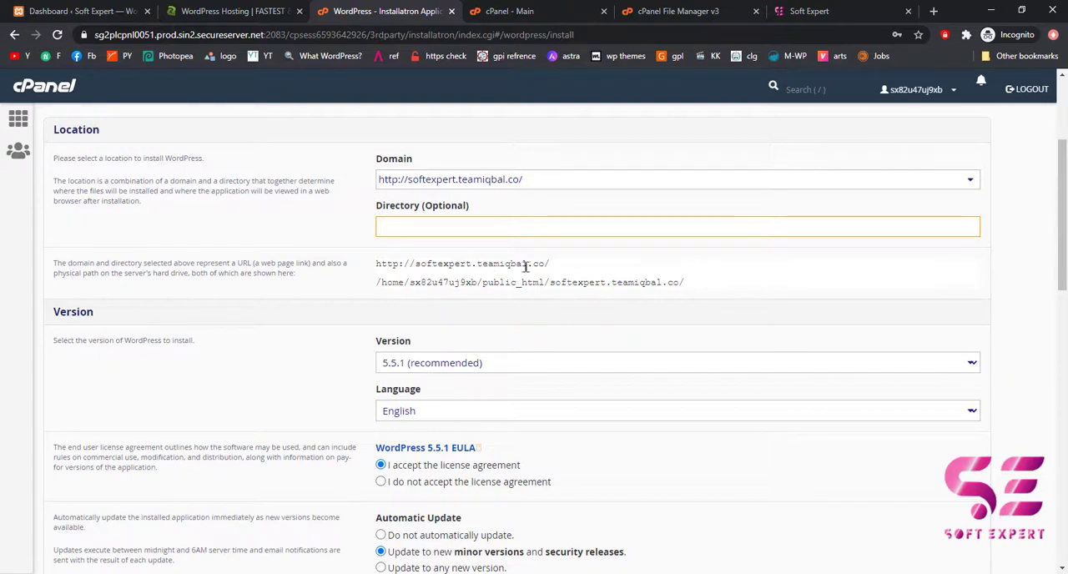
Set the WordPress administrator username to Expert and enter the administrator password.
{"action": "scroll", "coordinate": [493, 322], "scroll_direction": "down", "scroll_amount": 2}
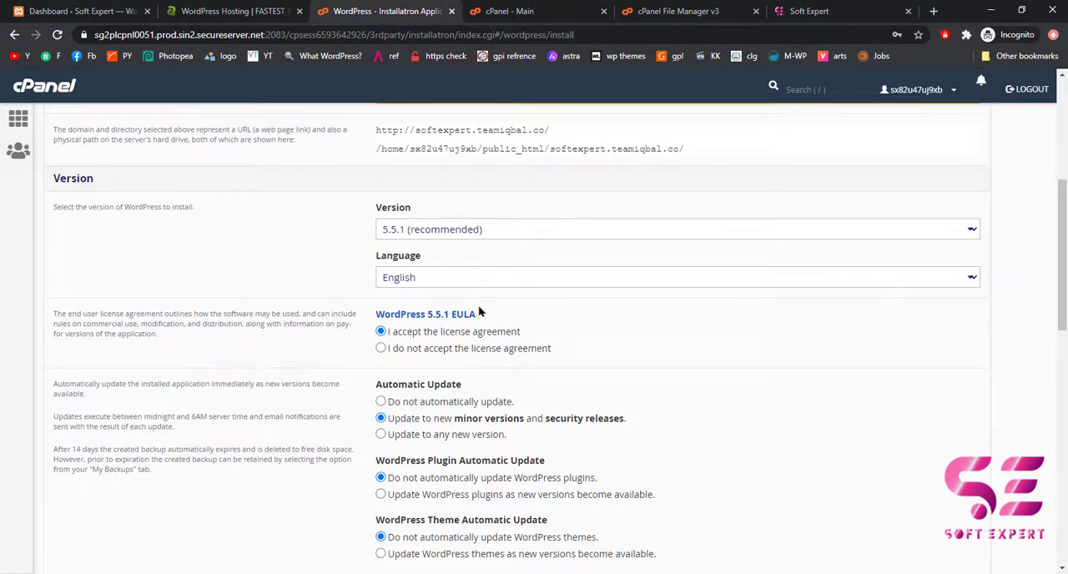
{"action": "scroll", "coordinate": [480, 308], "scroll_direction": "down", "scroll_amount": 6}
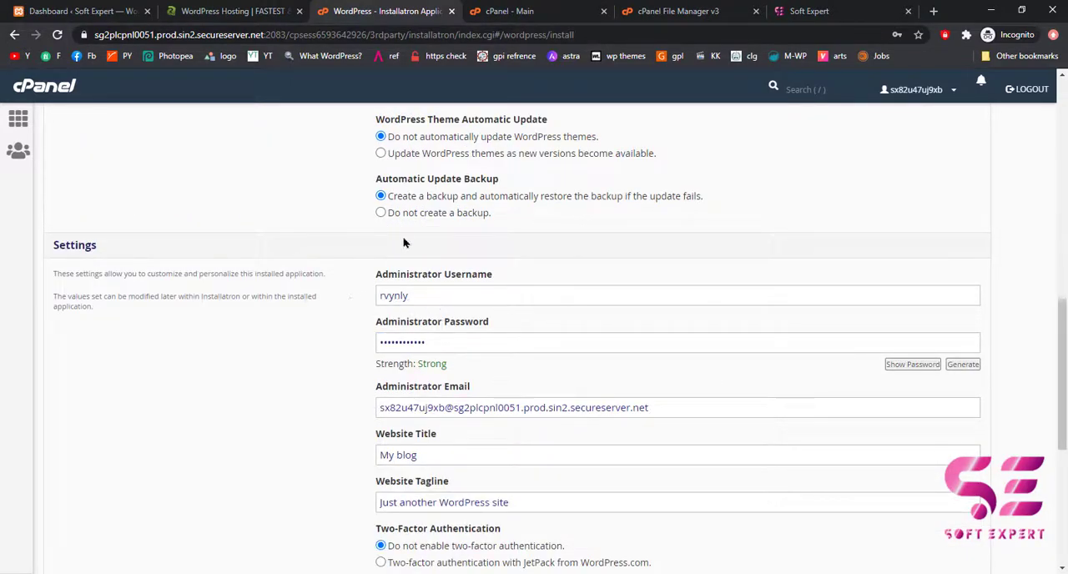
{"action": "left_click_drag", "start_coordinate": [427, 301], "coordinate": [354, 303]}
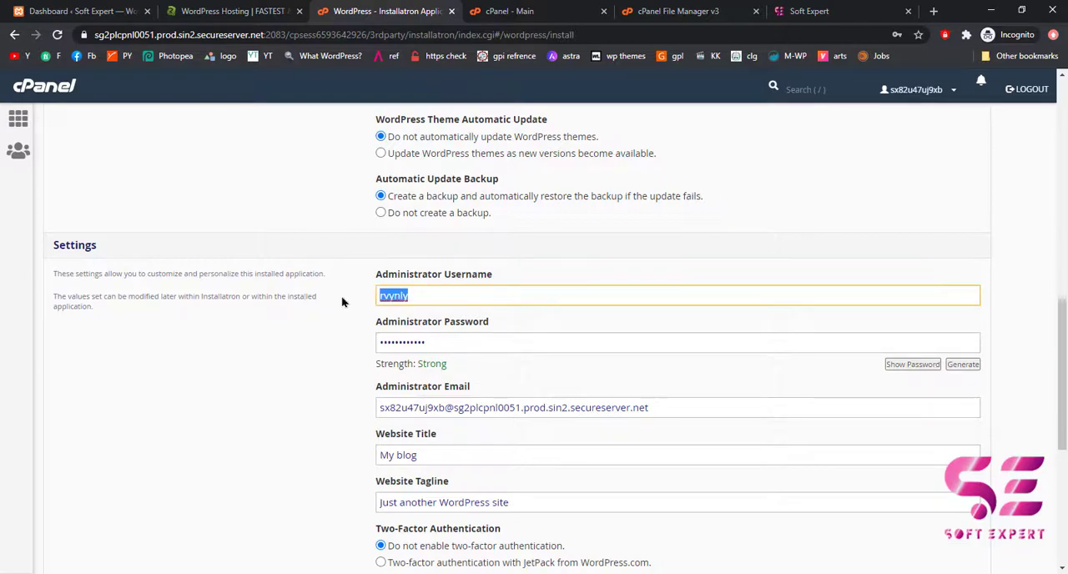
{"action": "type", "text": "Exp"}
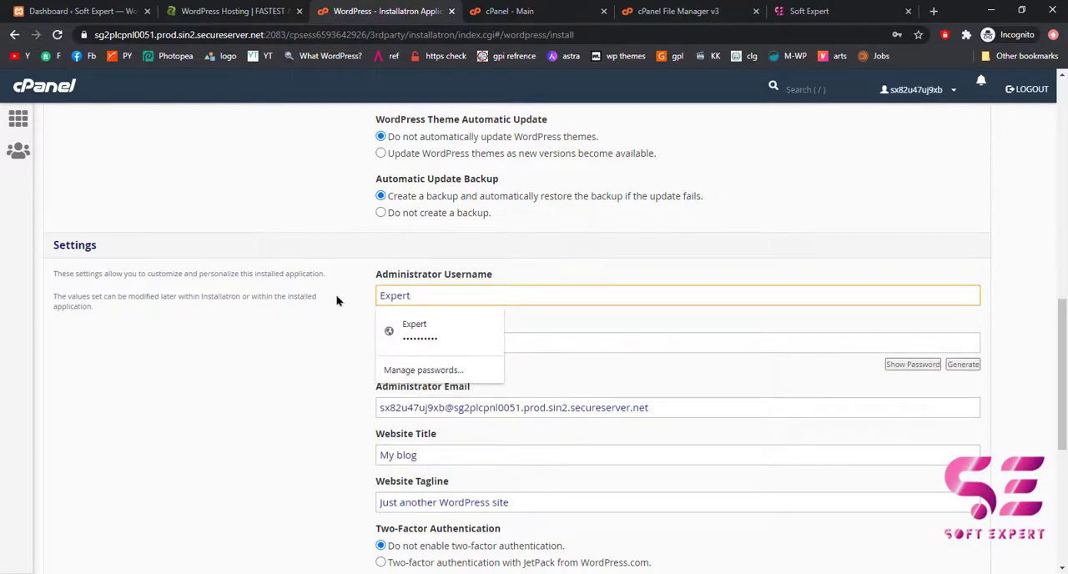
{"action": "type", "text": "ert"}
{"action": "left_click", "coordinate": [427, 342]}
{"action": "left_click_drag", "start_coordinate": [443, 336], "coordinate": [375, 328]}
{"action": "type", "text": "•••••••"}
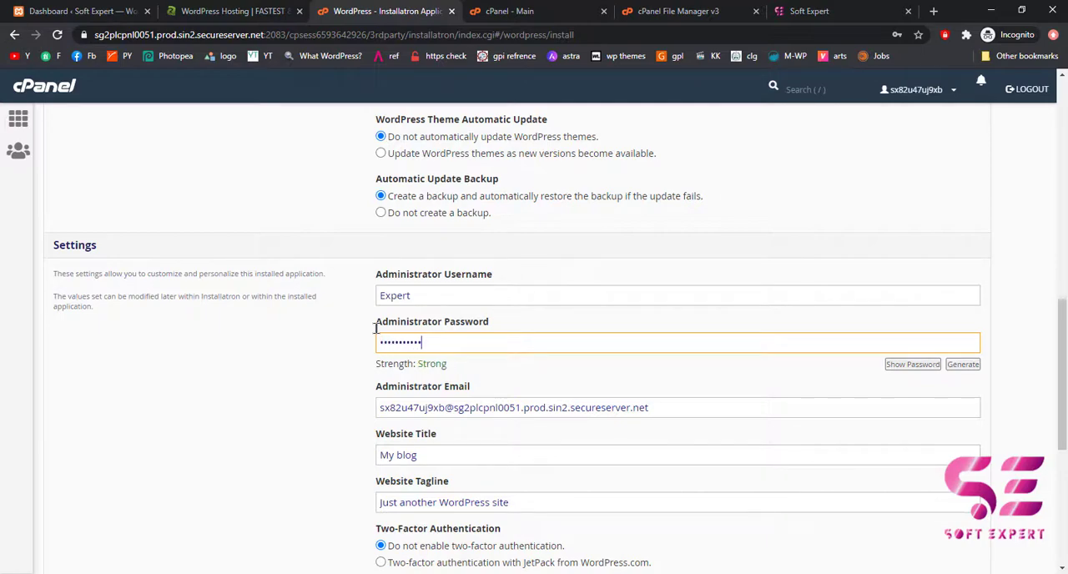
Replace the administrator email with the site owner's e-mail address.
{"action": "scroll", "coordinate": [377, 255], "scroll_direction": "down", "scroll_amount": 2}
{"action": "left_click_drag", "start_coordinate": [380, 274], "coordinate": [653, 276]}
{"action": "key", "text": "BackSpace"}
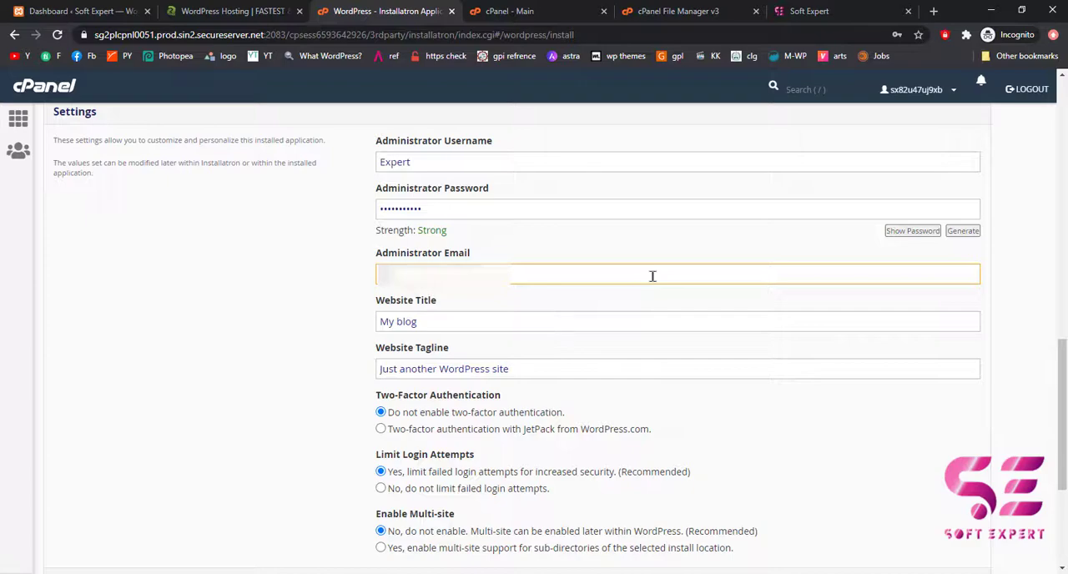
{"action": "type", "text": "•••••••"}
{"action": "key", "text": "BackSpace"}
{"action": "key", "text": "BackSpace"}
{"action": "key", "text": "BackSpace"}
{"action": "key", "text": "BackSpace"}
{"action": "key", "text": "BackSpace"}
{"action": "key", "text": "BackSpace"}
{"action": "type", "text": "•••••••"}
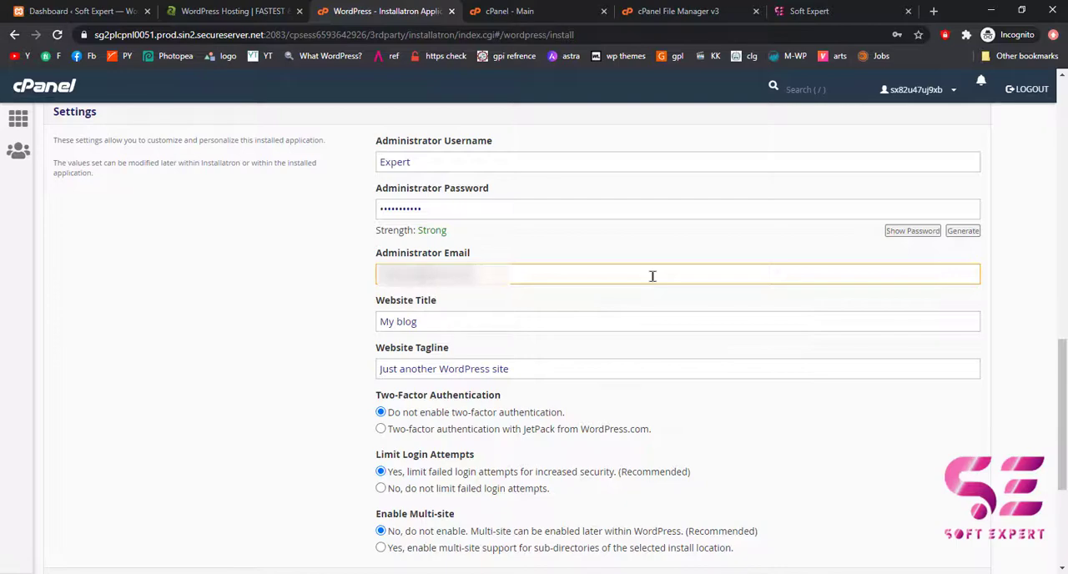
Set the website title to Soft Expert and the tagline to Portfolio, and start the WordPress installation.
{"action": "left_click_drag", "start_coordinate": [421, 324], "coordinate": [358, 329]}
{"action": "type", "text": "SFot"}
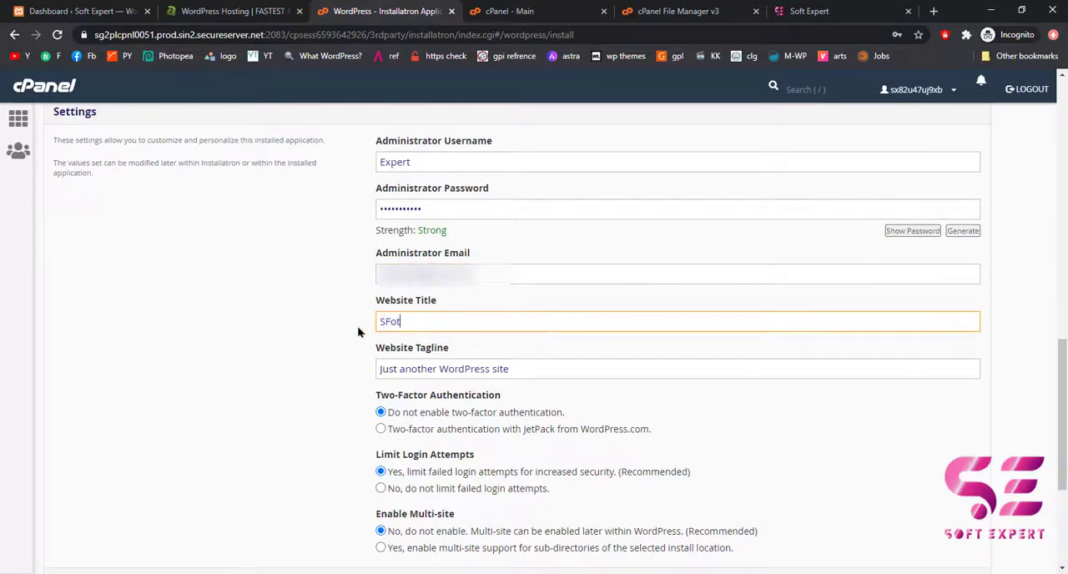
{"action": "type", "text": " Expert"}
{"action": "key", "text": "Tab"}
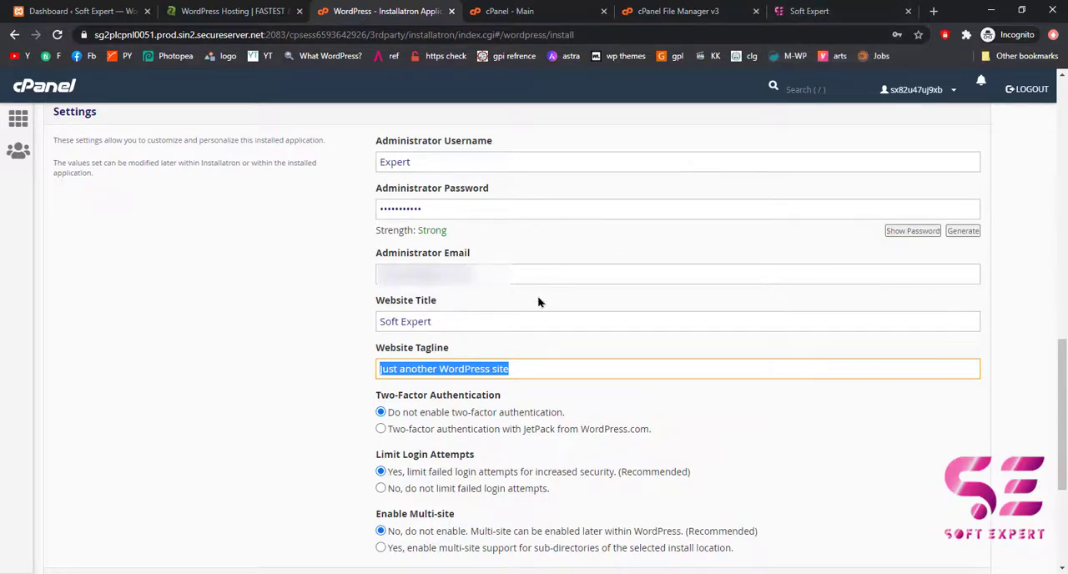
{"action": "key", "text": "BackSpace"}
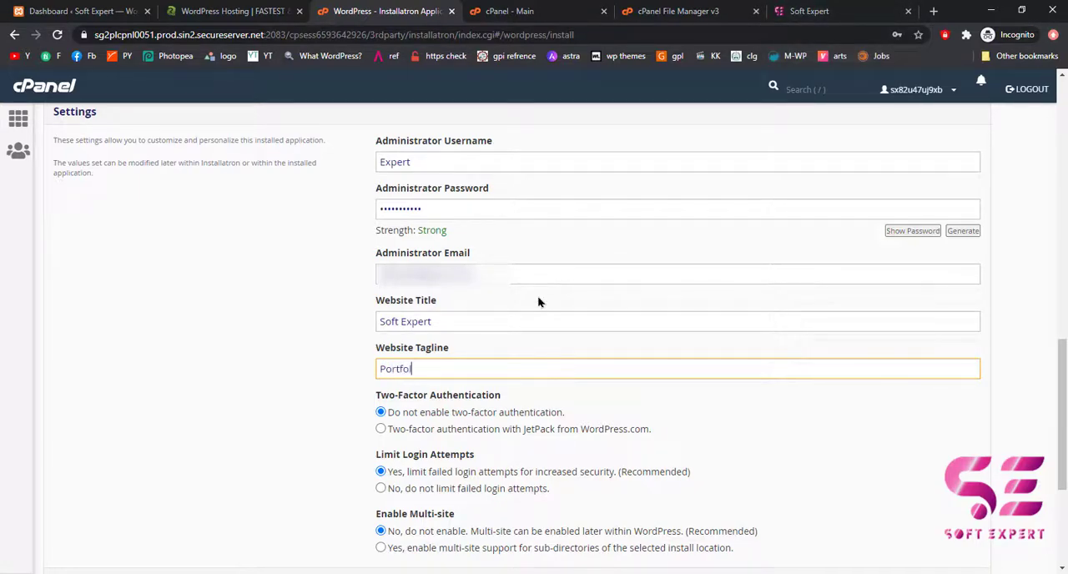
{"action": "scroll", "coordinate": [538, 302], "scroll_direction": "down", "scroll_amount": 3}
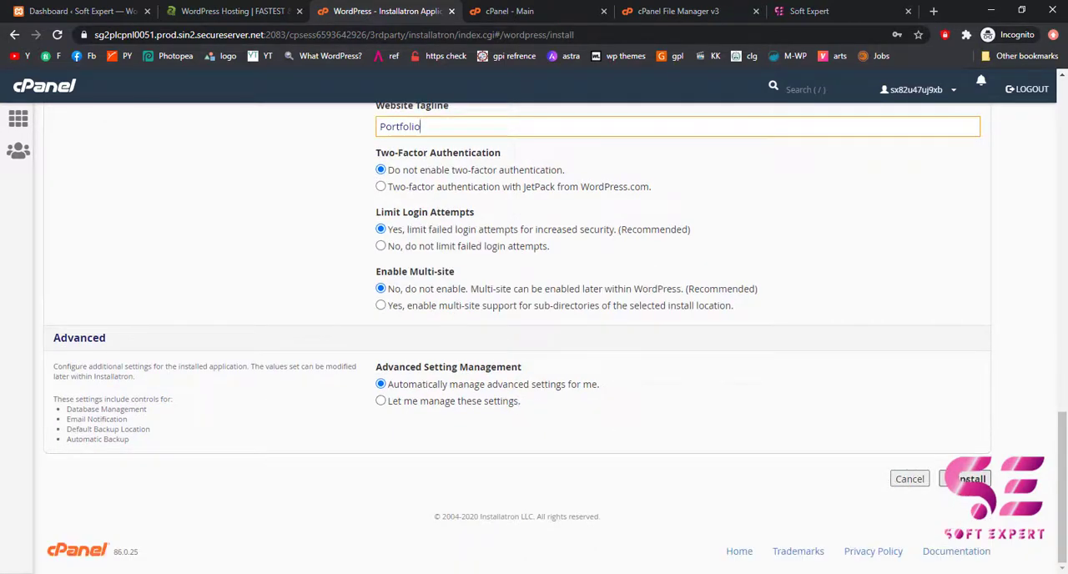
{"action": "left_click", "coordinate": [972, 479]}
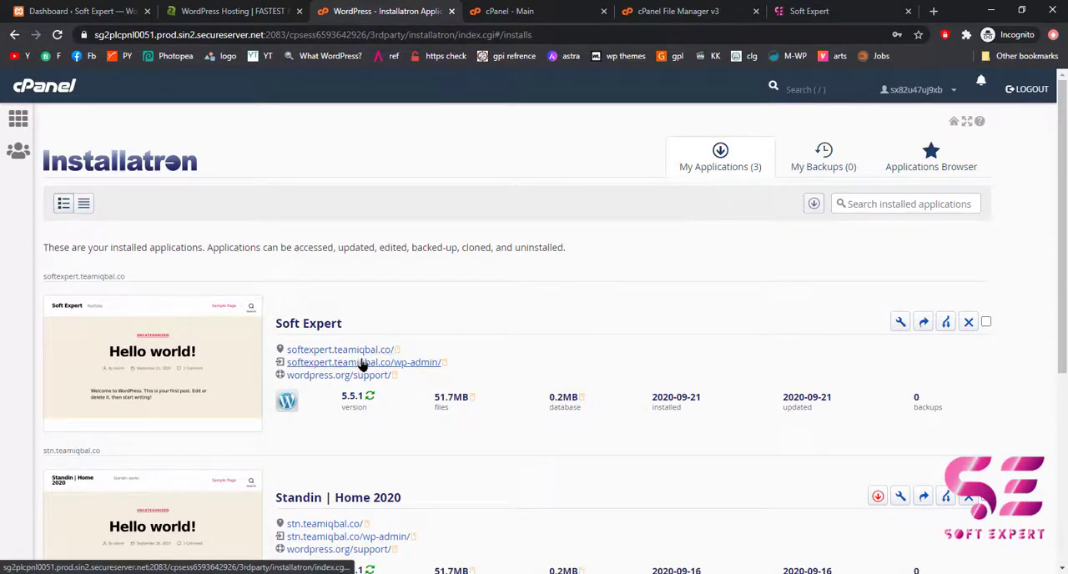
Open the new site's wp-admin, exit the starter template setup to its dashboard, and compare it with the local site's dashboard.
{"action": "middle_click", "coordinate": [406, 365]}
{"action": "left_click", "coordinate": [463, 9]}
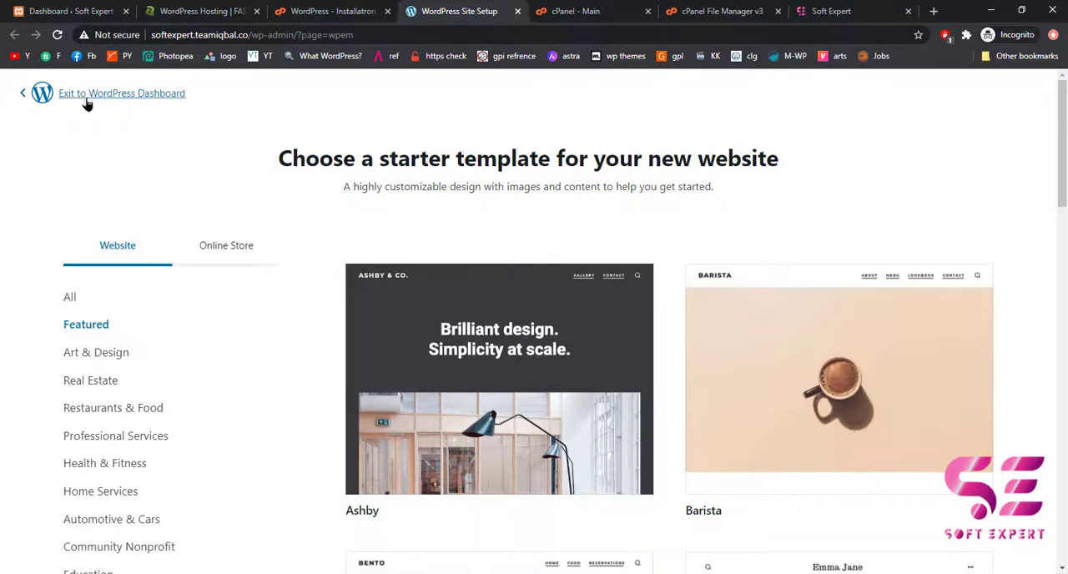
{"action": "left_click", "coordinate": [122, 95]}
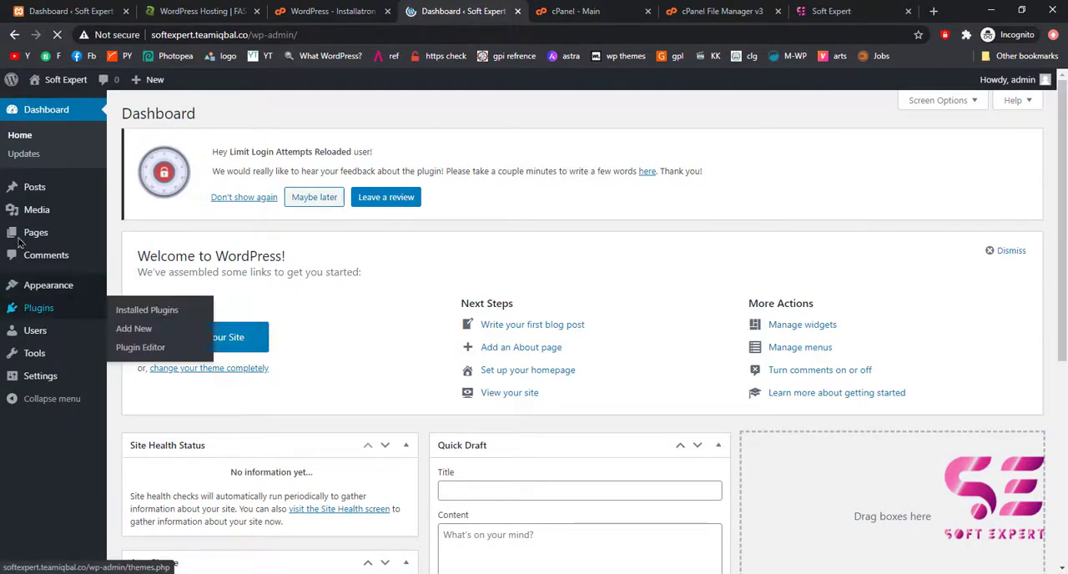
{"action": "left_click", "coordinate": [18, 8]}
{"action": "scroll", "coordinate": [56, 254], "scroll_direction": "down", "scroll_amount": 3}
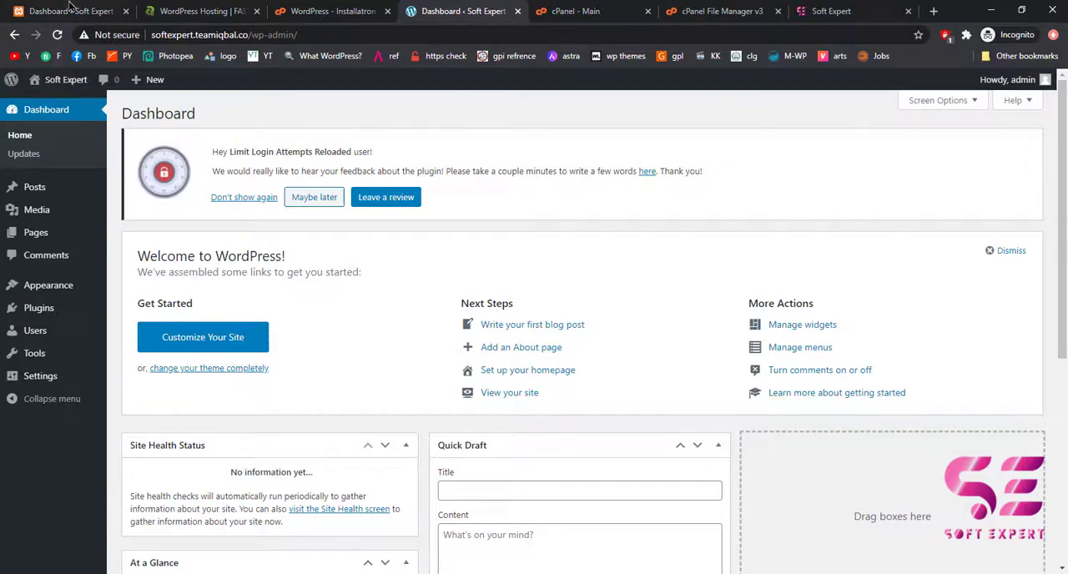
{"action": "left_click", "coordinate": [71, 8]}
Search the new site's plugin directory for "all in one wp" and install All-in-One WP Migration.
{"action": "mouse_move", "coordinate": [46, 310]}
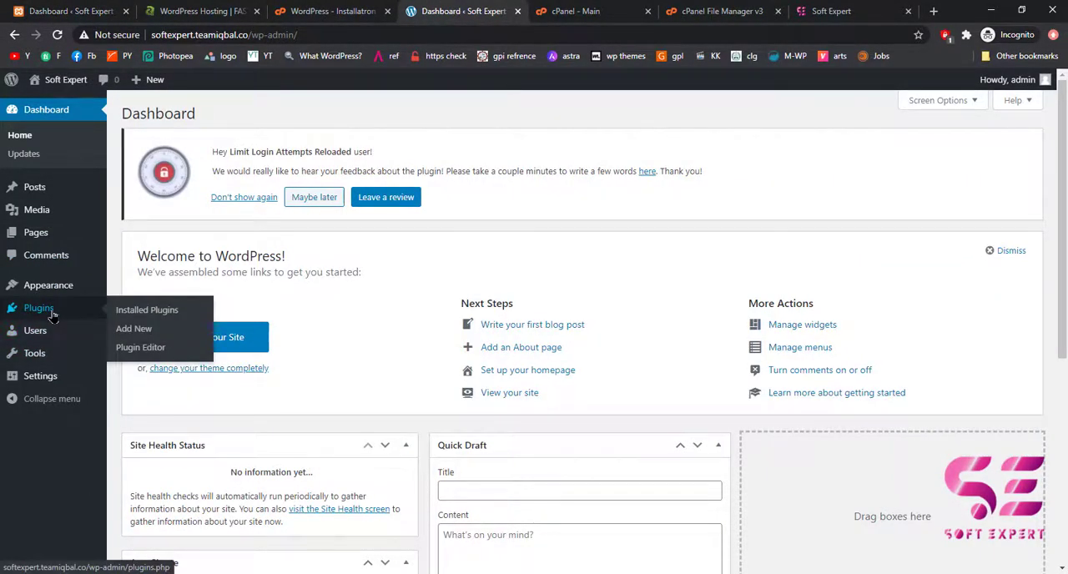
{"action": "left_click", "coordinate": [121, 332]}
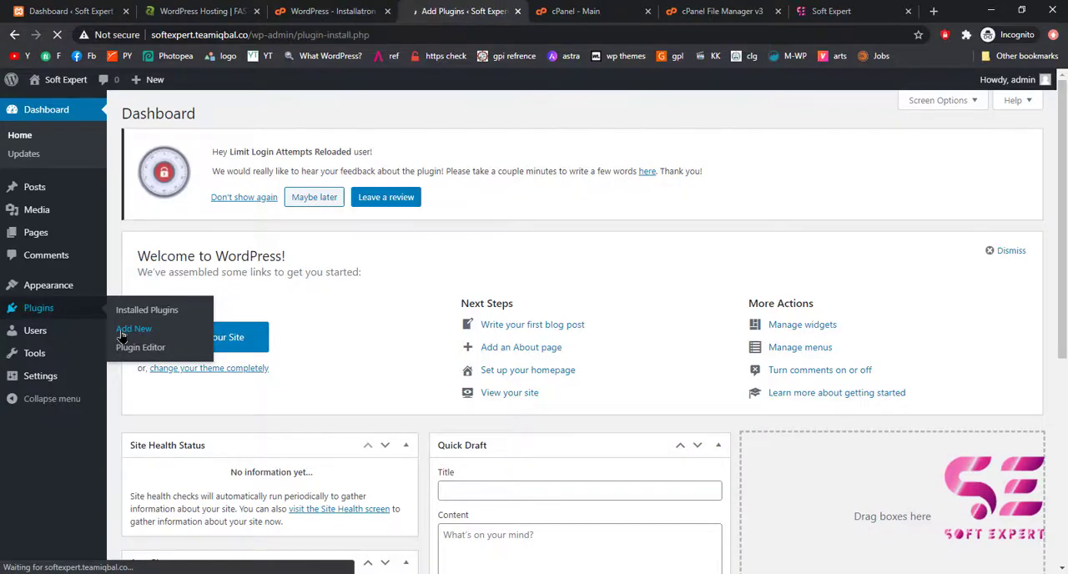
{"action": "left_click", "coordinate": [920, 243]}
{"action": "type", "text": "all inmo"}
{"action": "key", "text": "BackSpace"}
{"action": "key", "text": "BackSpace"}
{"action": "type", "text": "wo"}
{"action": "key", "text": "BackSpace"}
{"action": "key", "text": "BackSpace"}
{"action": "key", "text": "BackSpace"}
{"action": "key", "text": "BackSpace"}
{"action": "type", "text": "n one wo"}
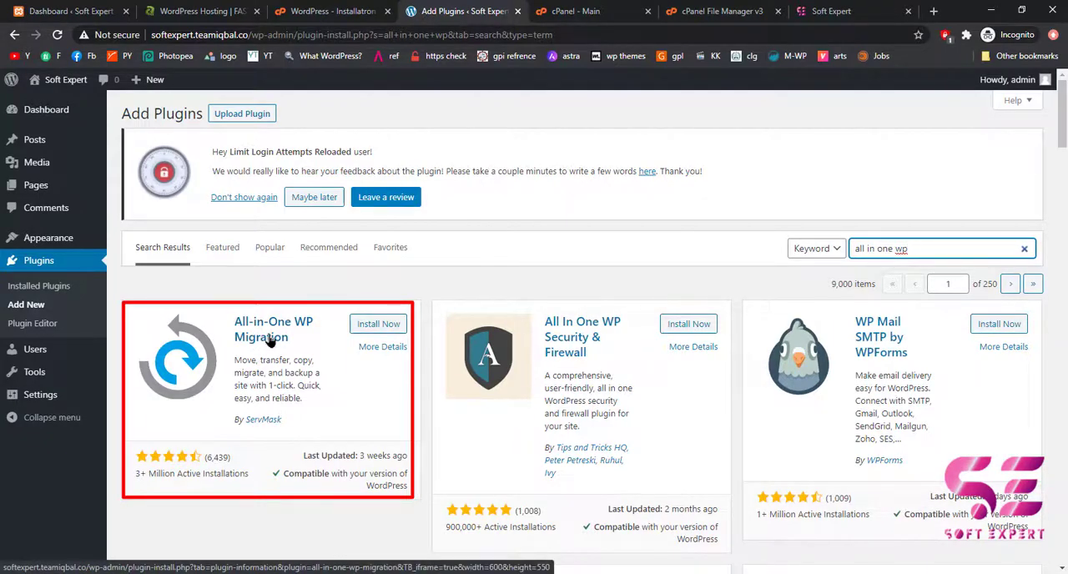
{"action": "left_click", "coordinate": [394, 327]}
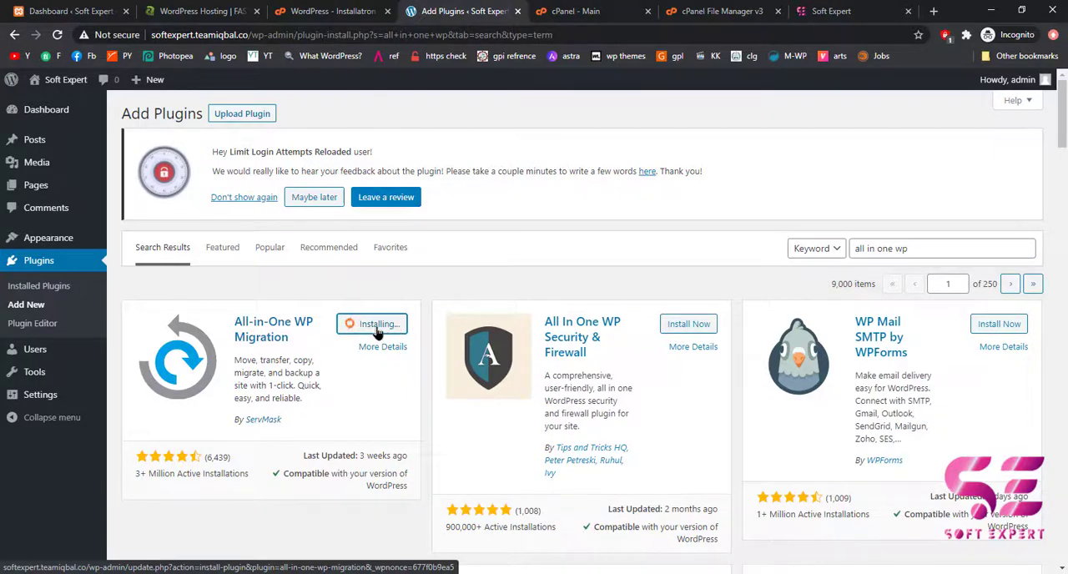
In the local portfolio site's dashboard, find All-in-One WP Migration by searching "all in one wp", then install and activate it.
{"action": "left_click", "coordinate": [50, 11]}
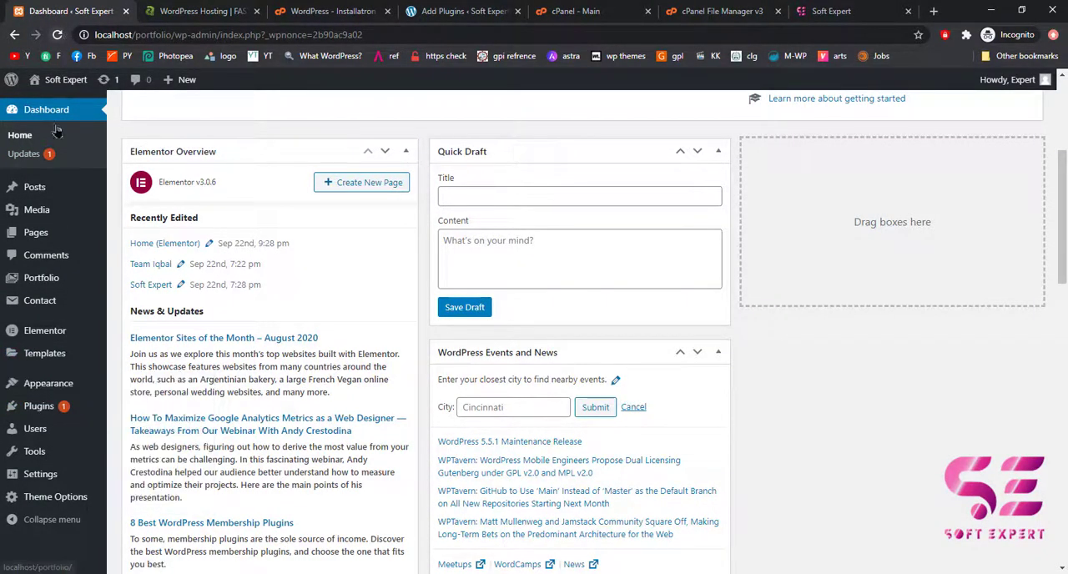
{"action": "mouse_move", "coordinate": [67, 407]}
{"action": "left_click", "coordinate": [133, 427]}
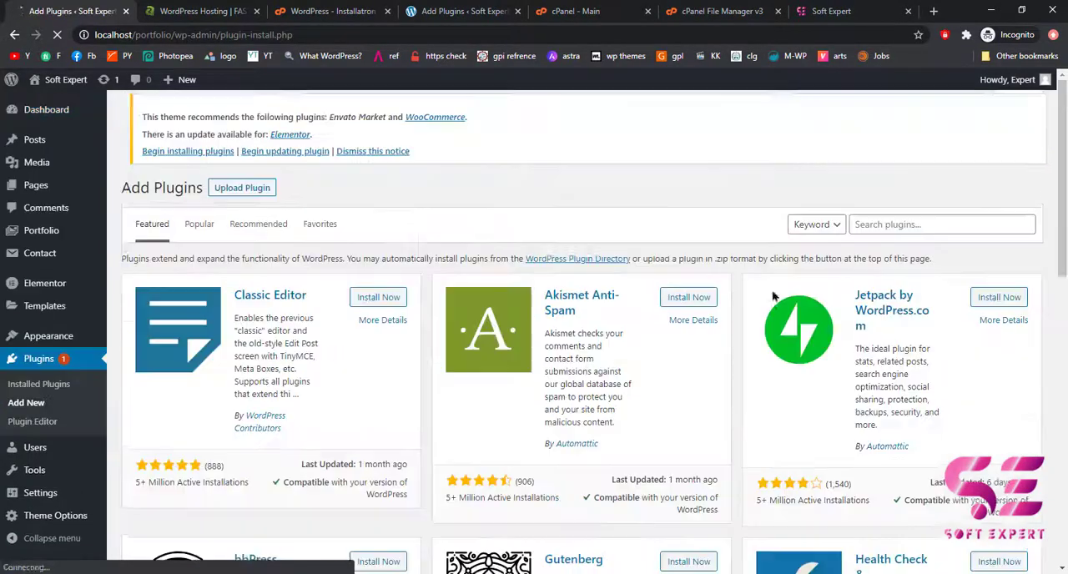
{"action": "left_click", "coordinate": [891, 222]}
{"action": "type", "text": "all in one wp"}
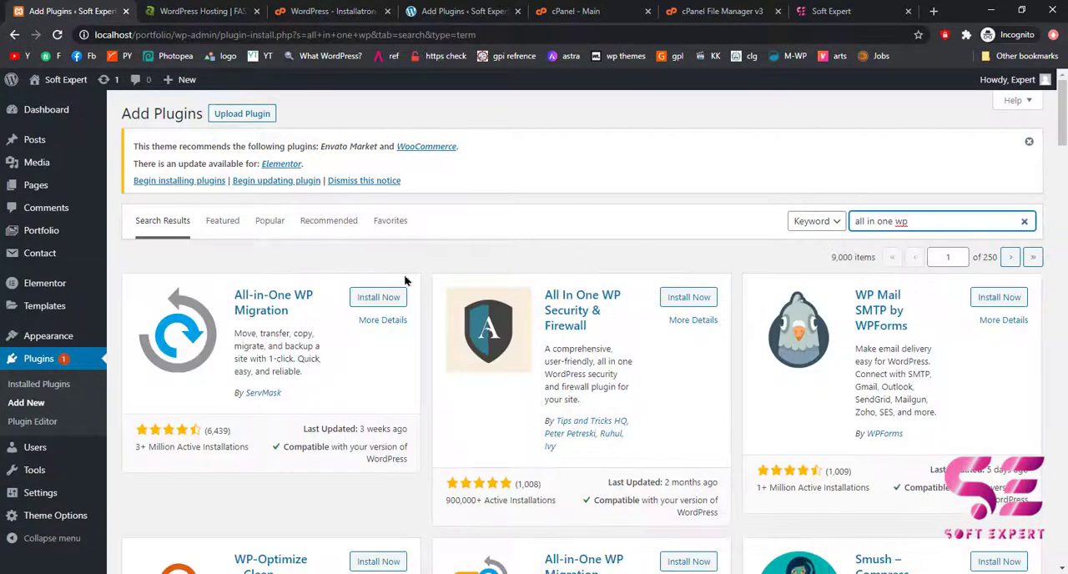
{"action": "left_click", "coordinate": [389, 297]}
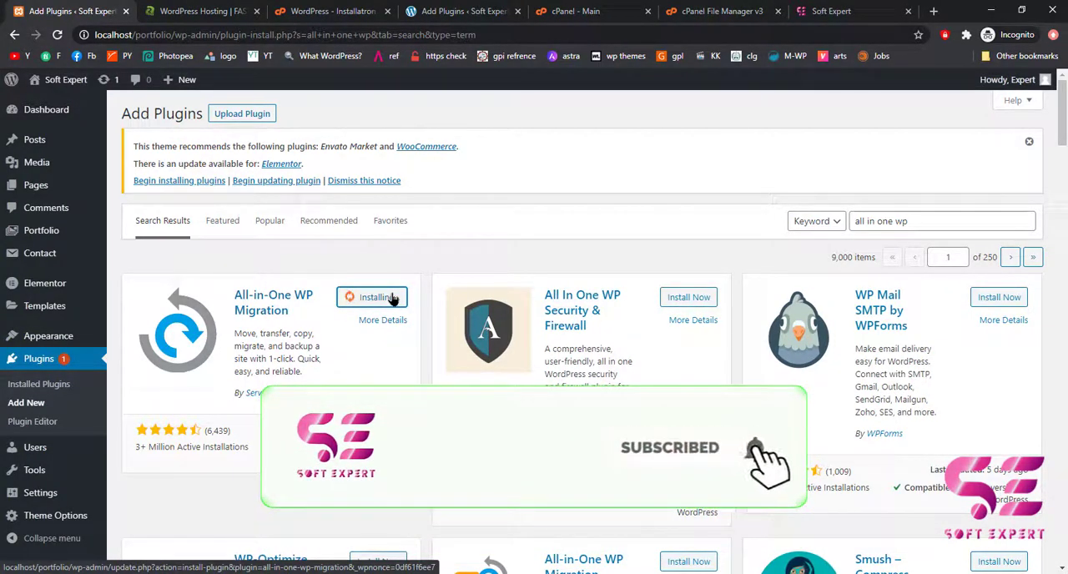
{"action": "left_click", "coordinate": [392, 299]}
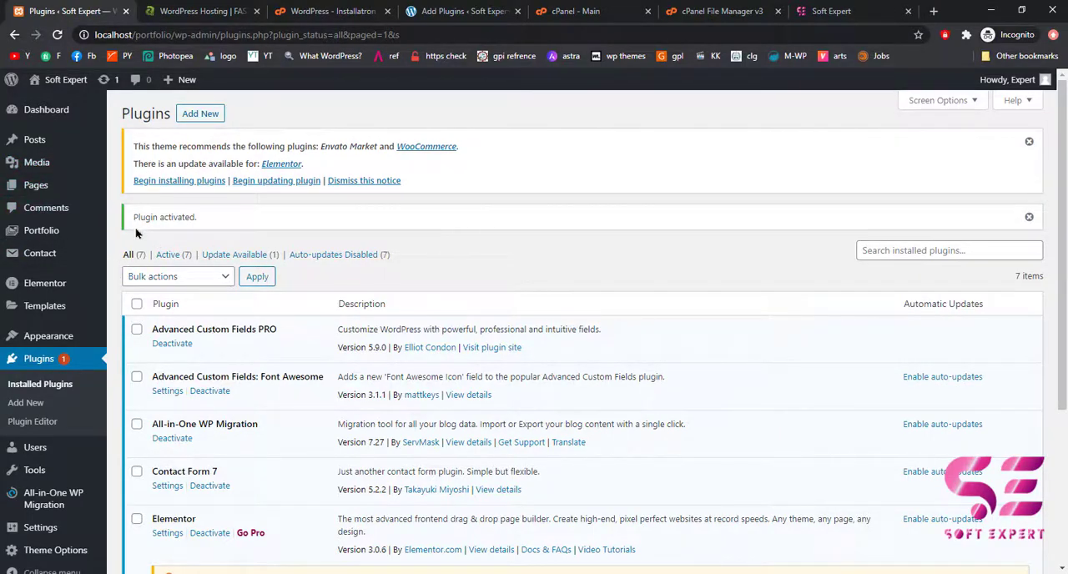
Activate the All-in-One WP Migration plugin on the softexpert.teamiqbal.co site.
{"action": "left_click", "coordinate": [426, 11]}
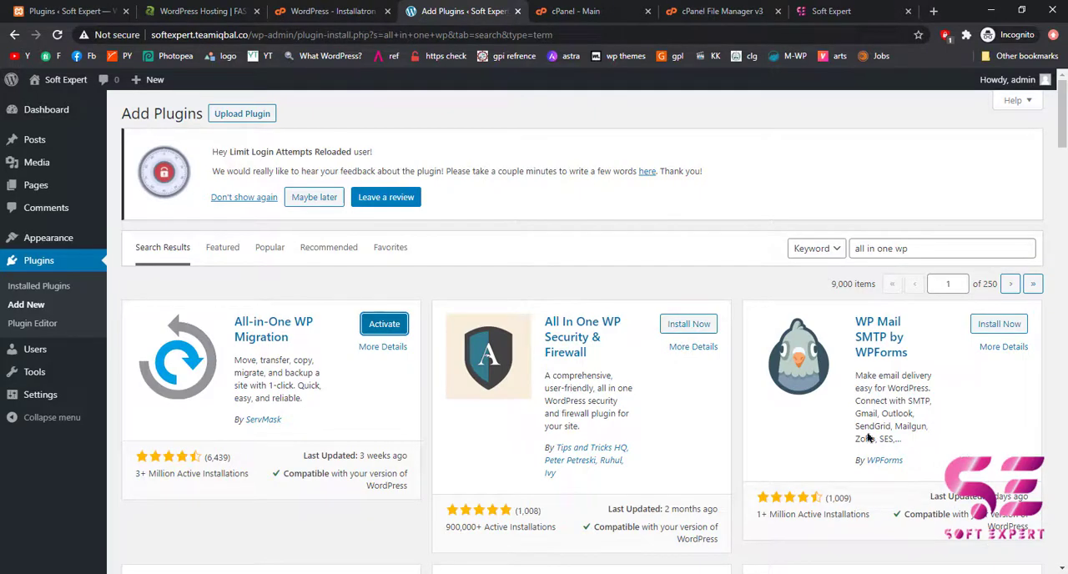
{"action": "left_click", "coordinate": [384, 324]}
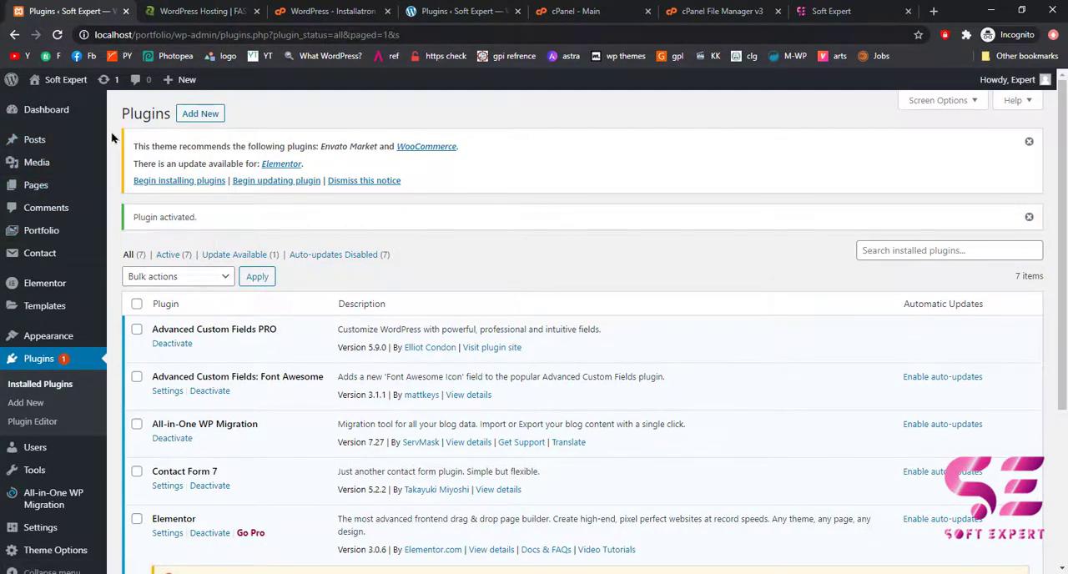
Move all posts on the local portfolio site to the Trash with a bulk action.
{"action": "mouse_move", "coordinate": [85, 149]}
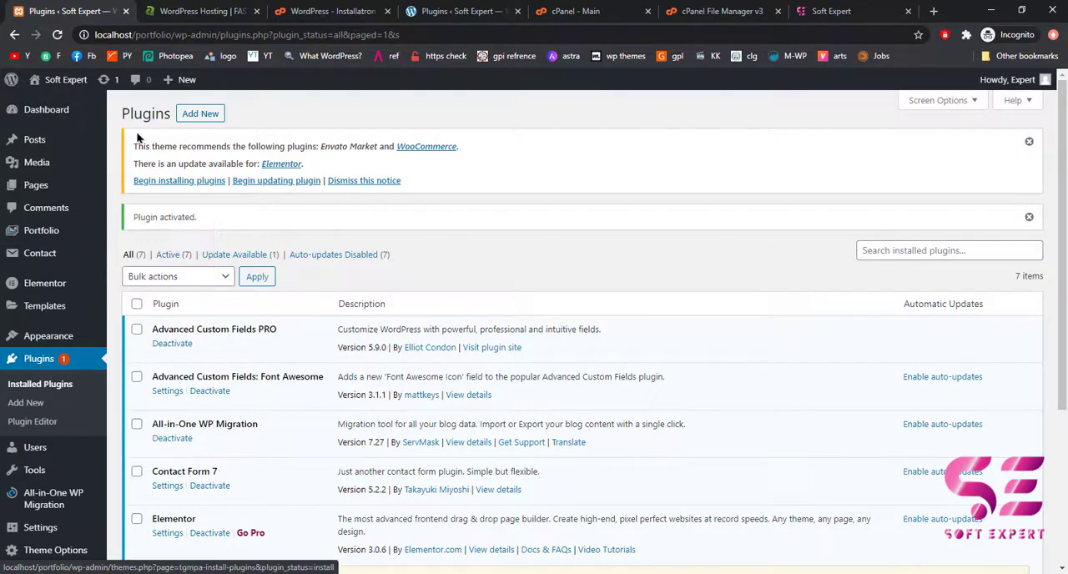
{"action": "left_click", "coordinate": [47, 142]}
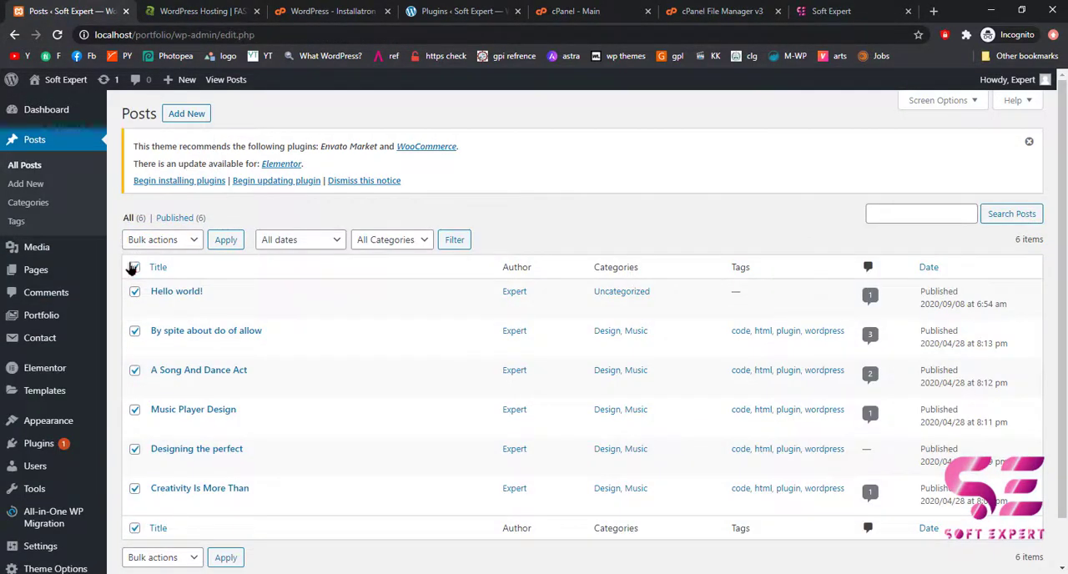
{"action": "left_click", "coordinate": [161, 240]}
{"action": "left_click", "coordinate": [144, 300]}
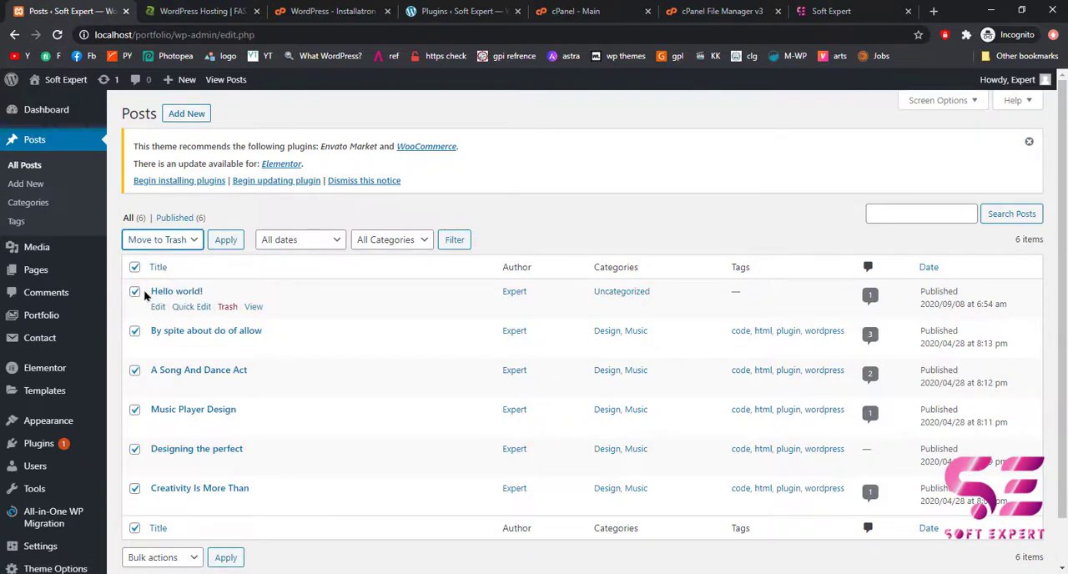
{"action": "left_click", "coordinate": [226, 243]}
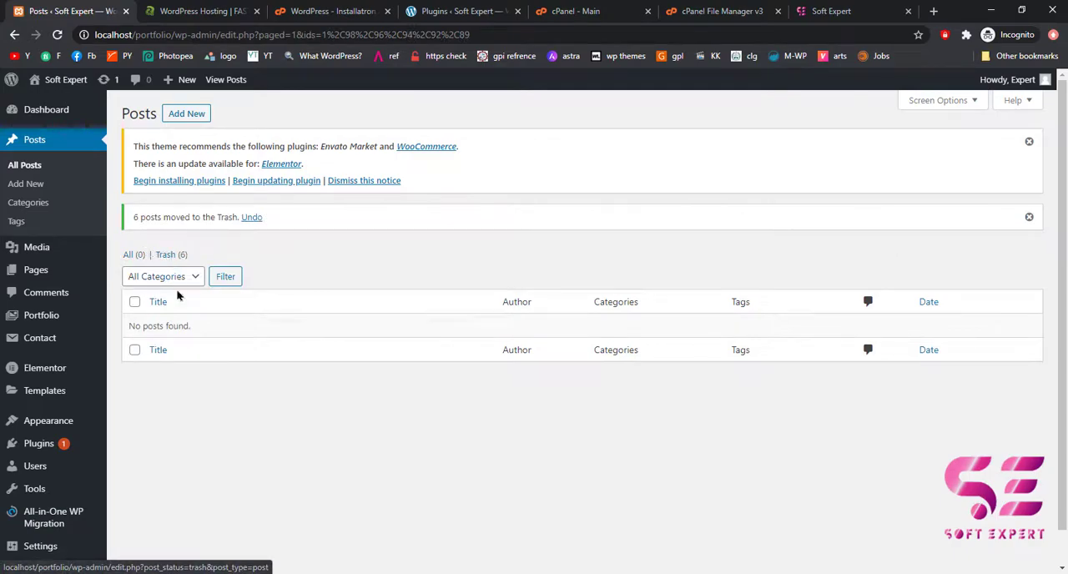
Permanently delete all the trashed posts from the local portfolio site.
{"action": "left_click", "coordinate": [164, 255]}
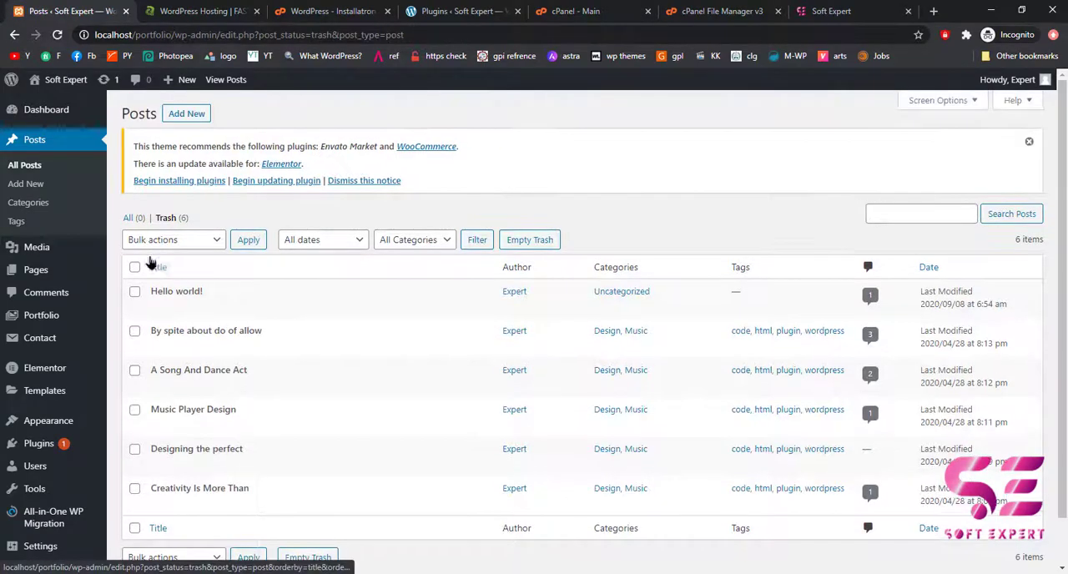
{"action": "left_click", "coordinate": [135, 267]}
{"action": "left_click", "coordinate": [172, 240]}
{"action": "left_click", "coordinate": [171, 305]}
{"action": "left_click", "coordinate": [247, 239]}
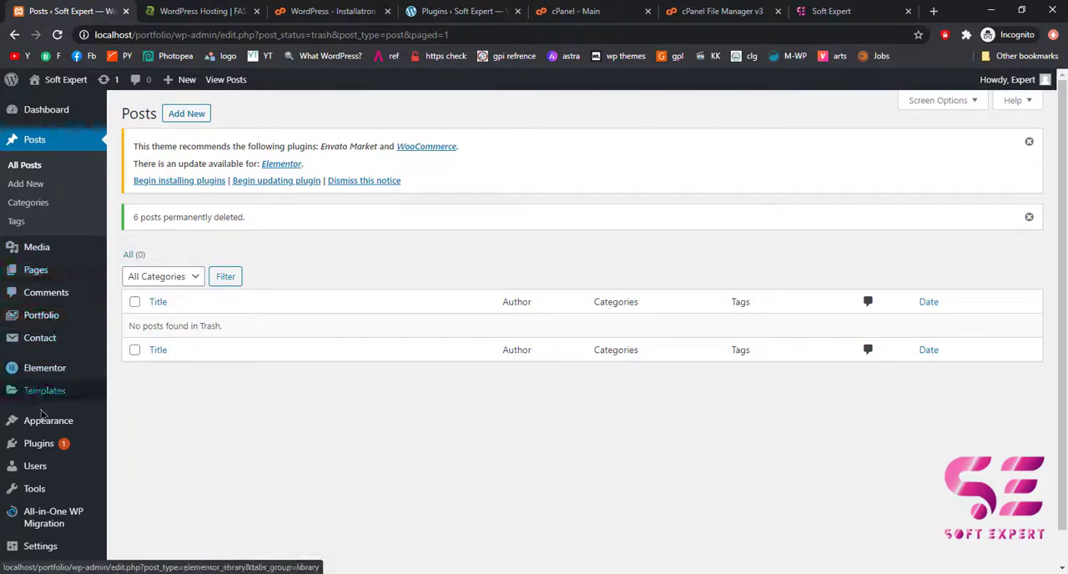
Delete the unused Twenty Twenty theme from the local portfolio site.
{"action": "mouse_move", "coordinate": [46, 423]}
{"action": "left_click", "coordinate": [119, 432]}
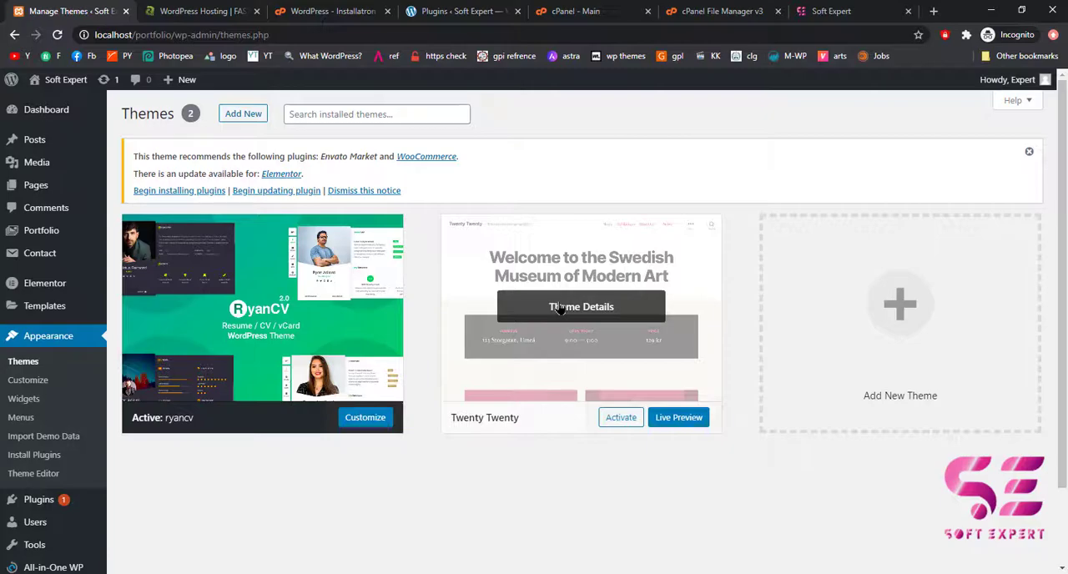
{"action": "left_click", "coordinate": [560, 307]}
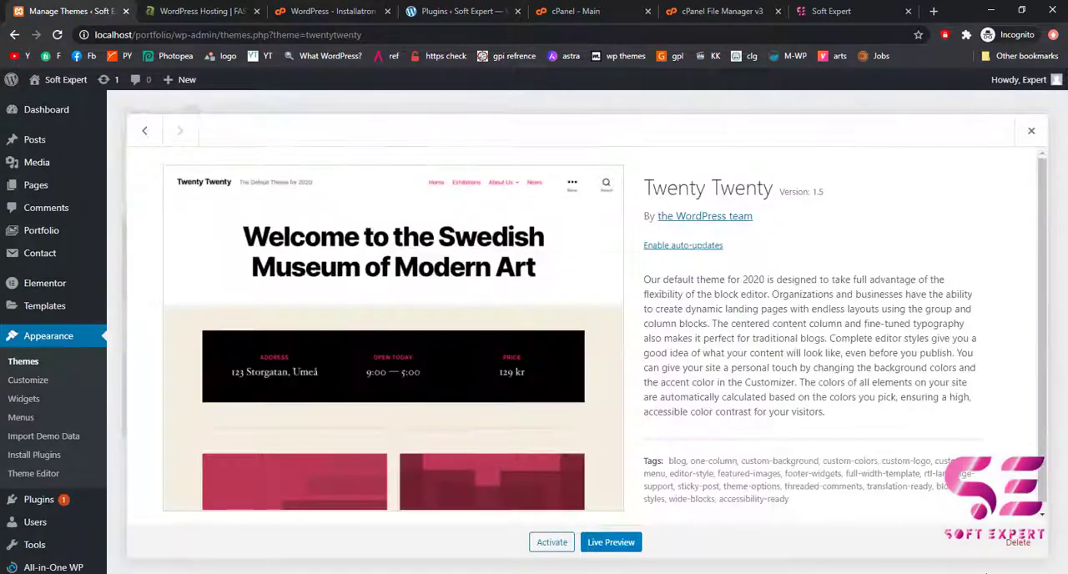
{"action": "left_click", "coordinate": [1018, 542]}
{"action": "left_click", "coordinate": [598, 134]}
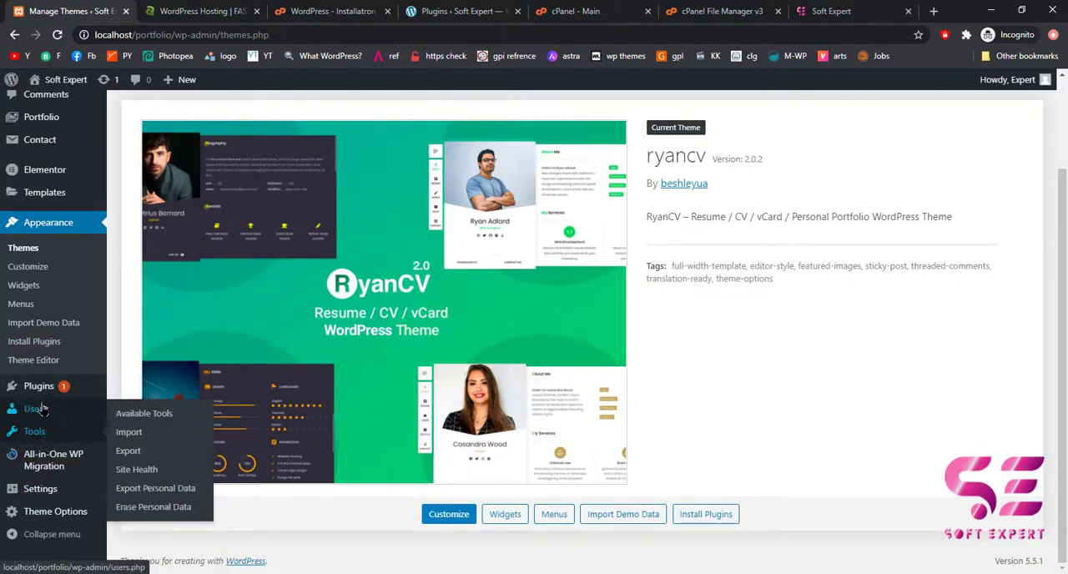
Look over the local site's installed plugins and export the site to a file with All-in-One WP Migration.
{"action": "left_click", "coordinate": [38, 390]}
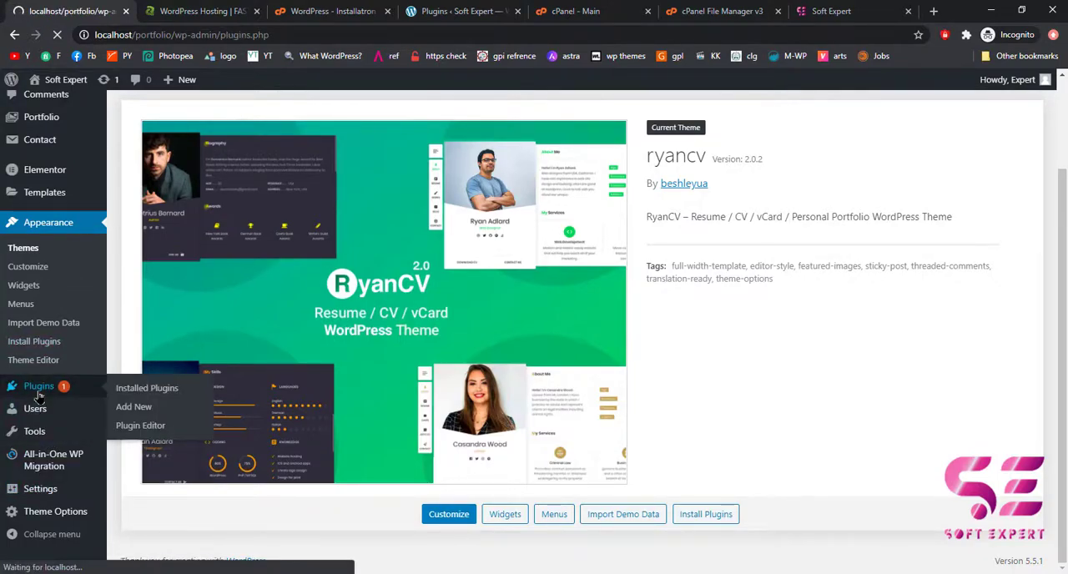
{"action": "scroll", "coordinate": [253, 387], "scroll_direction": "down", "scroll_amount": 2}
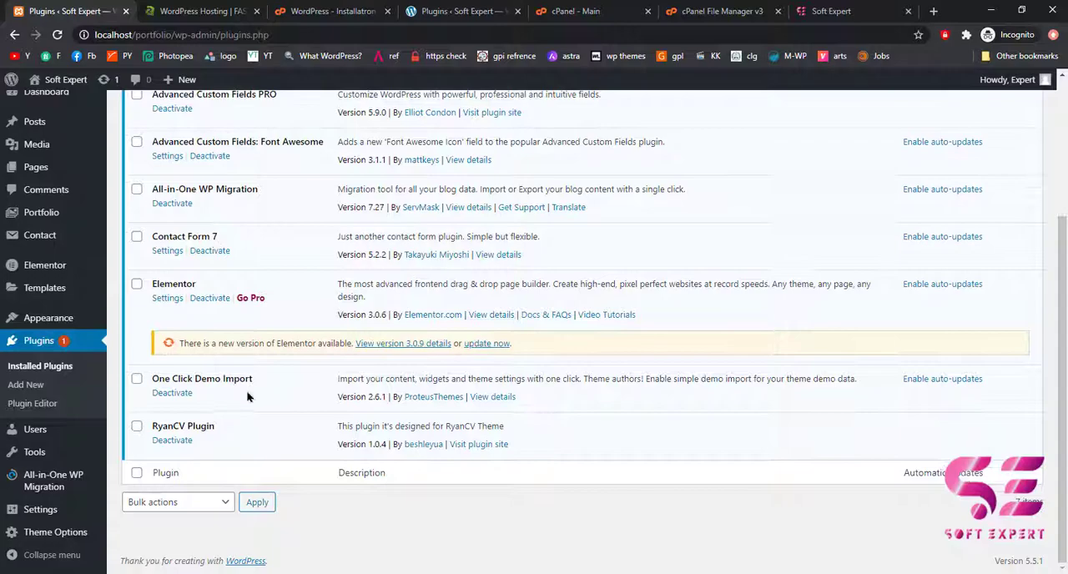
{"action": "scroll", "coordinate": [248, 388], "scroll_direction": "up", "scroll_amount": 2}
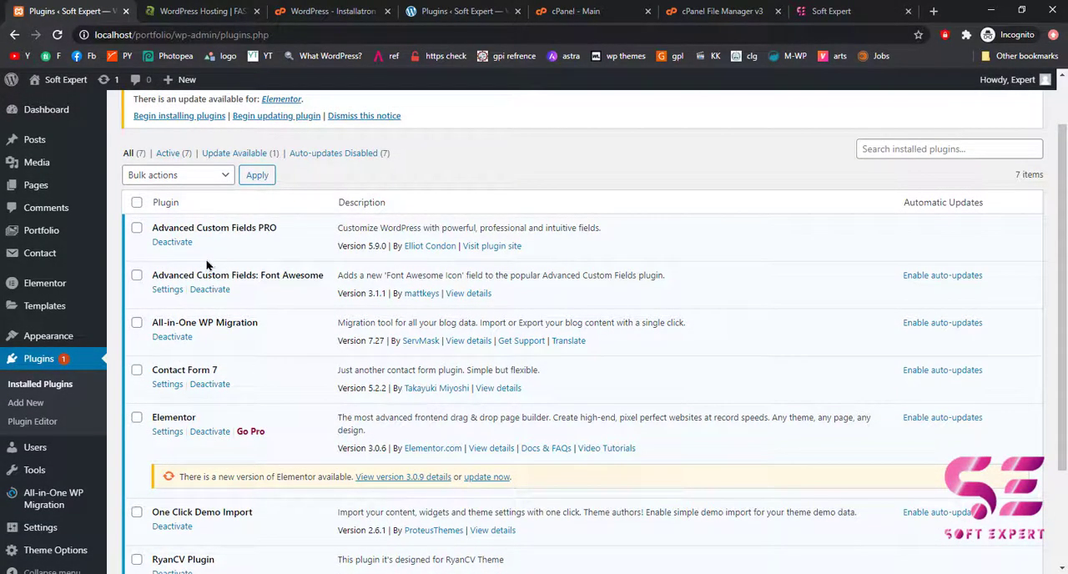
{"action": "scroll", "coordinate": [151, 375], "scroll_direction": "down", "scroll_amount": 2}
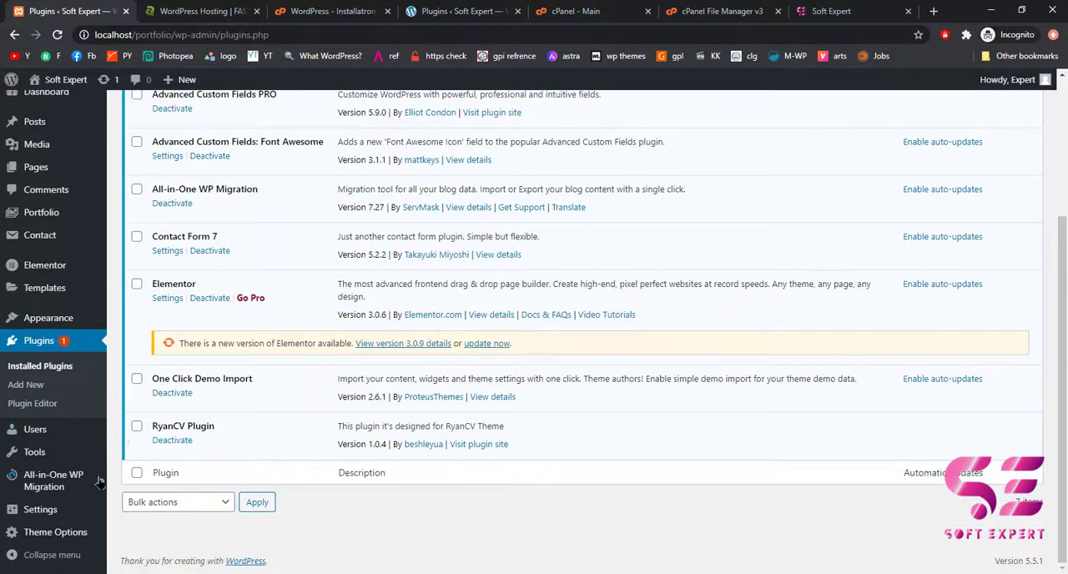
{"action": "mouse_move", "coordinate": [39, 481]}
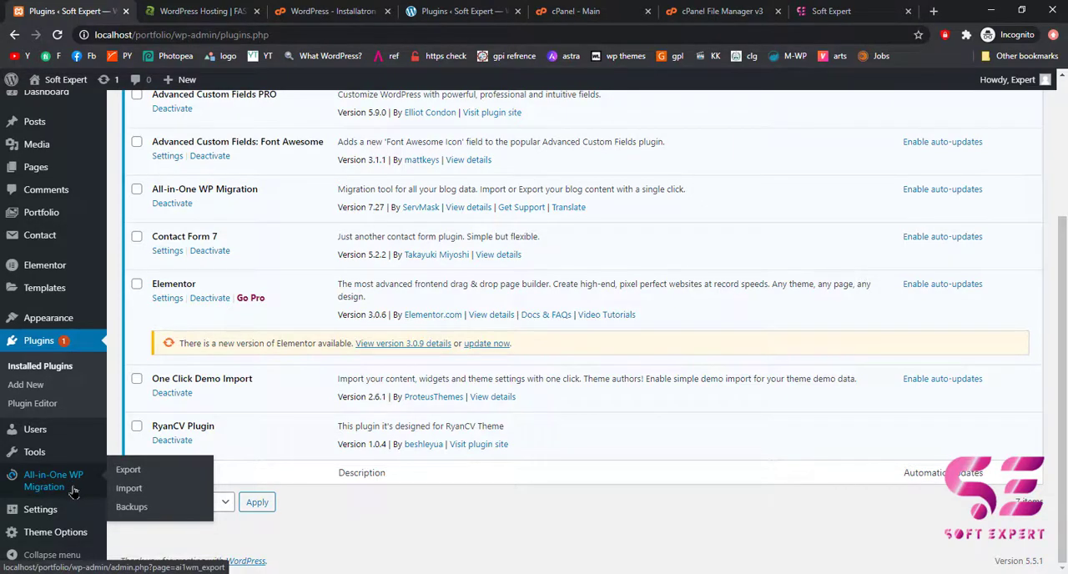
{"action": "left_click", "coordinate": [129, 473]}
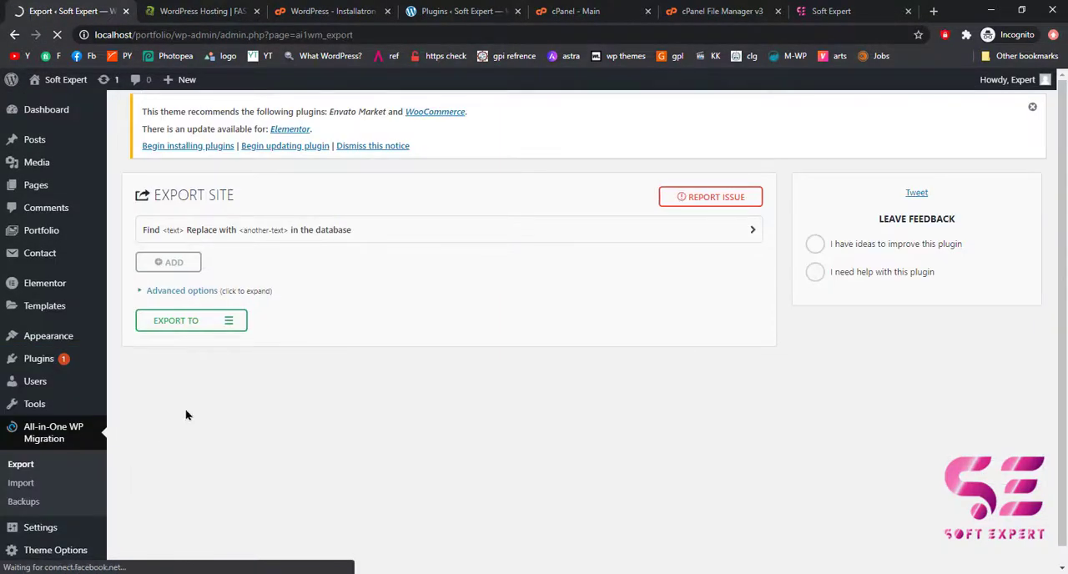
{"action": "left_click", "coordinate": [180, 326]}
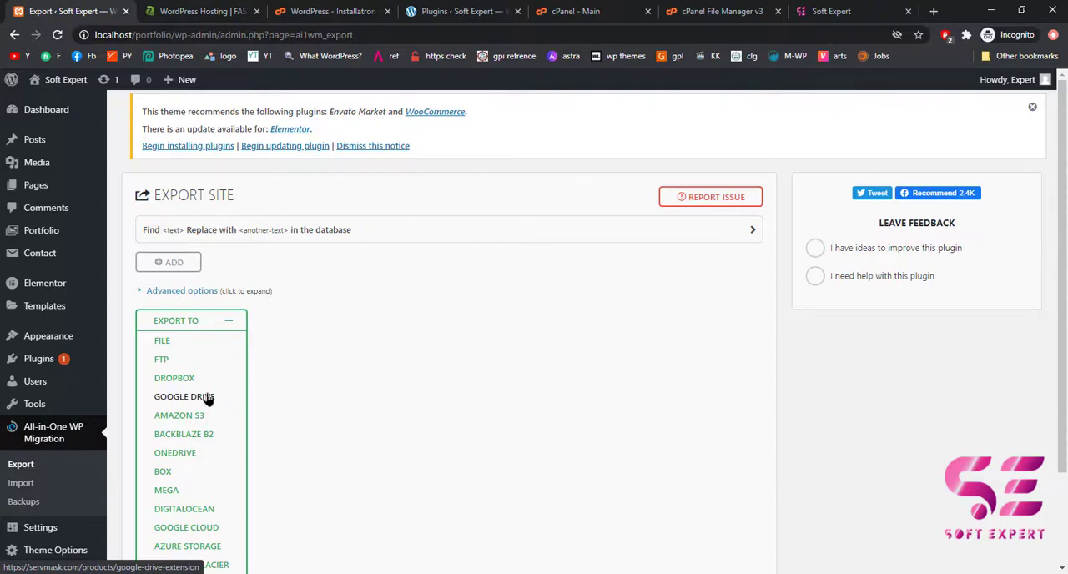
{"action": "left_click", "coordinate": [166, 341]}
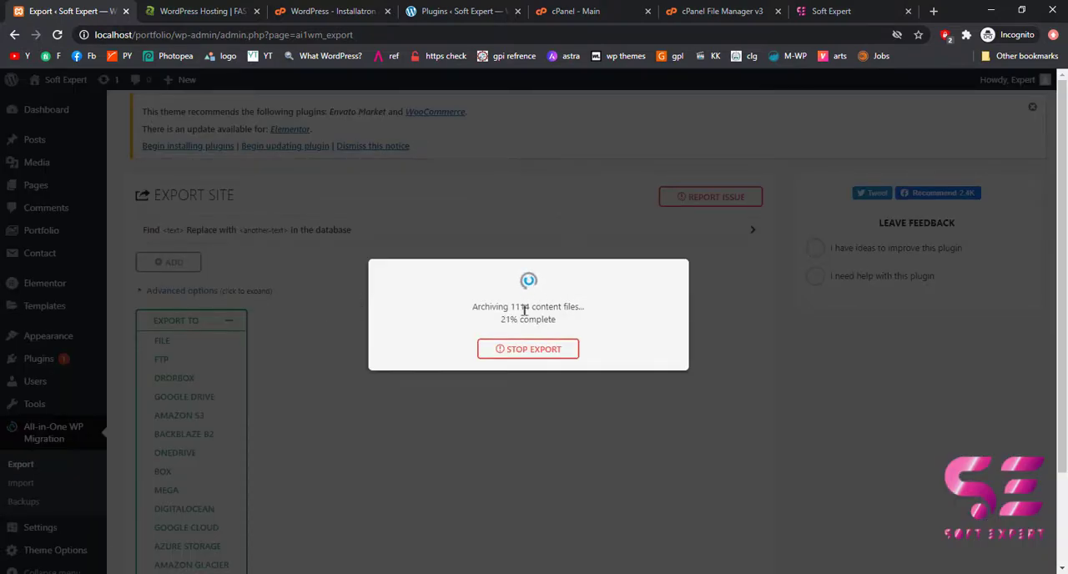
Download the local site's finished export archive from the All-in-One WP Migration export page.
{"action": "left_click", "coordinate": [459, 13]}
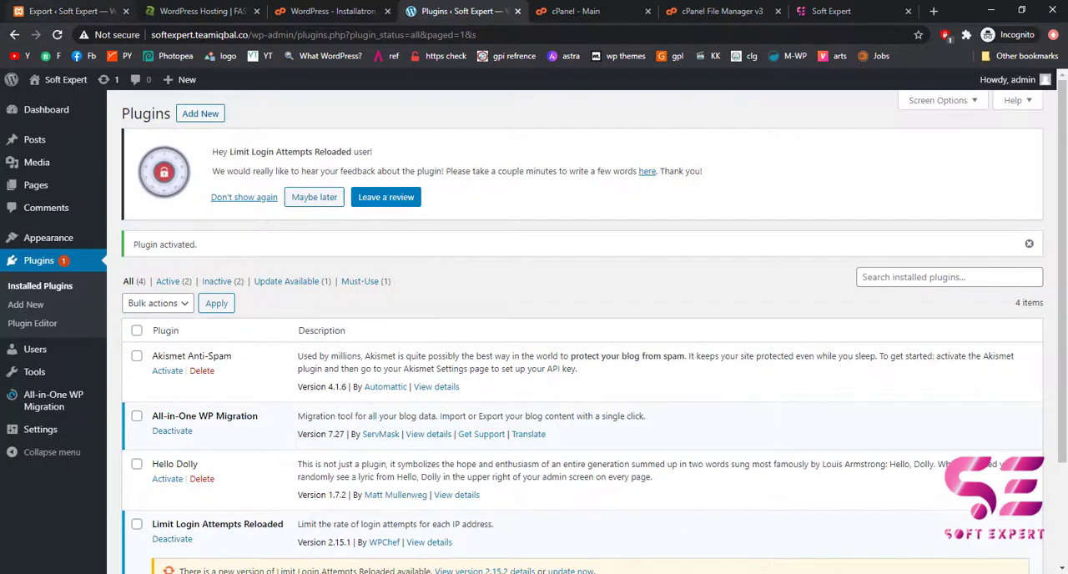
{"action": "left_click", "coordinate": [67, 10]}
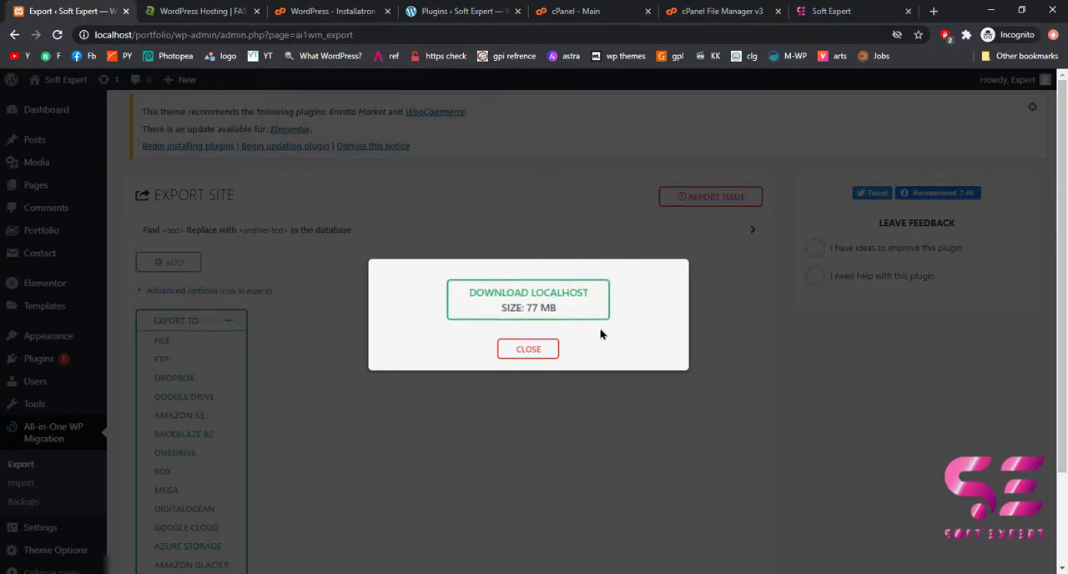
{"action": "left_click", "coordinate": [565, 303]}
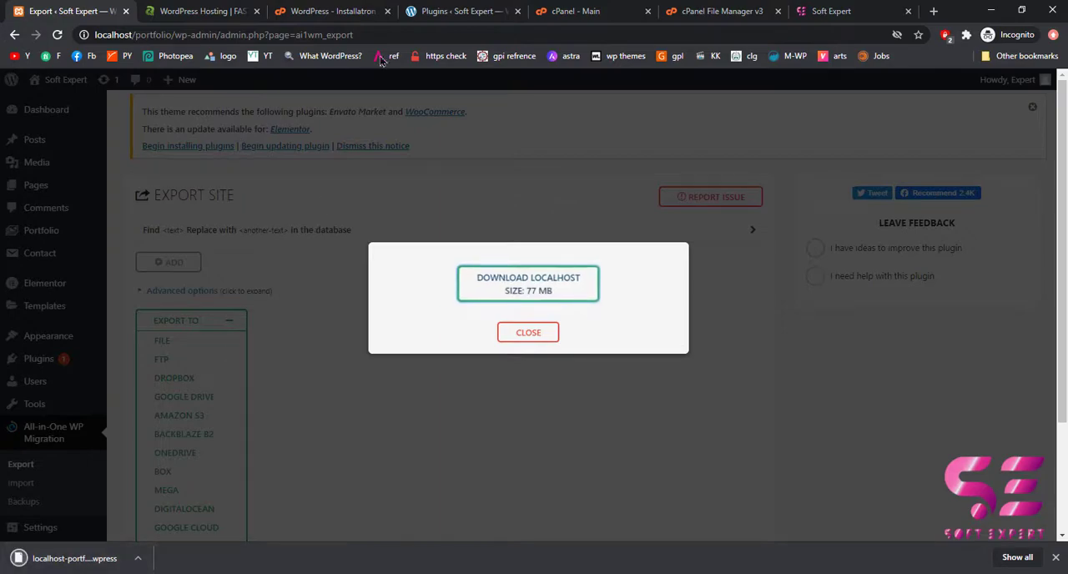
Try to import the downloaded .wpress backup into the softexpert.teamiqbal.co site with All-in-One WP Migration.
{"action": "left_click", "coordinate": [463, 11]}
{"action": "mouse_move", "coordinate": [55, 406]}
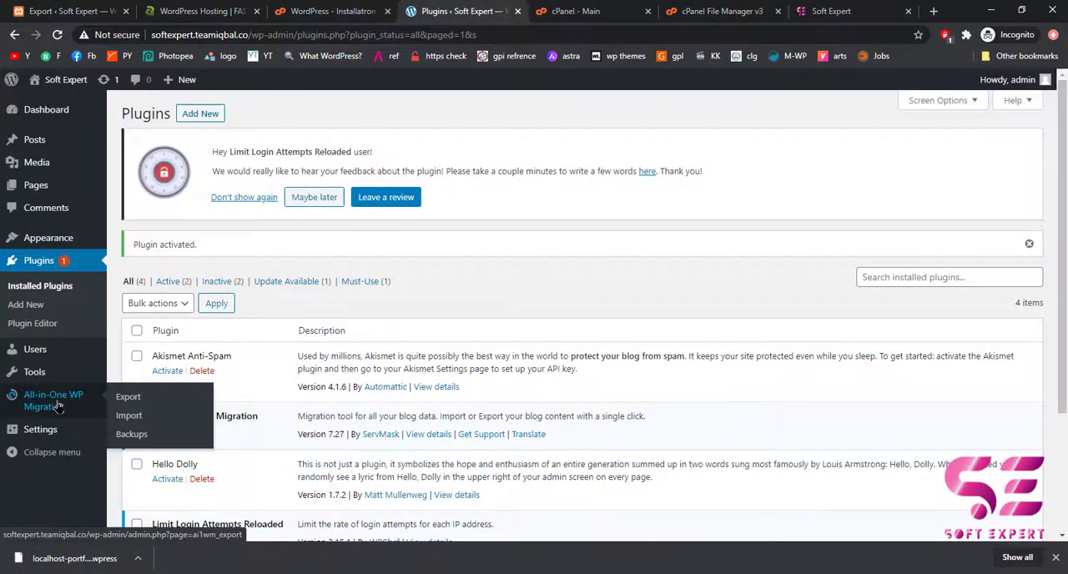
{"action": "left_click", "coordinate": [155, 423]}
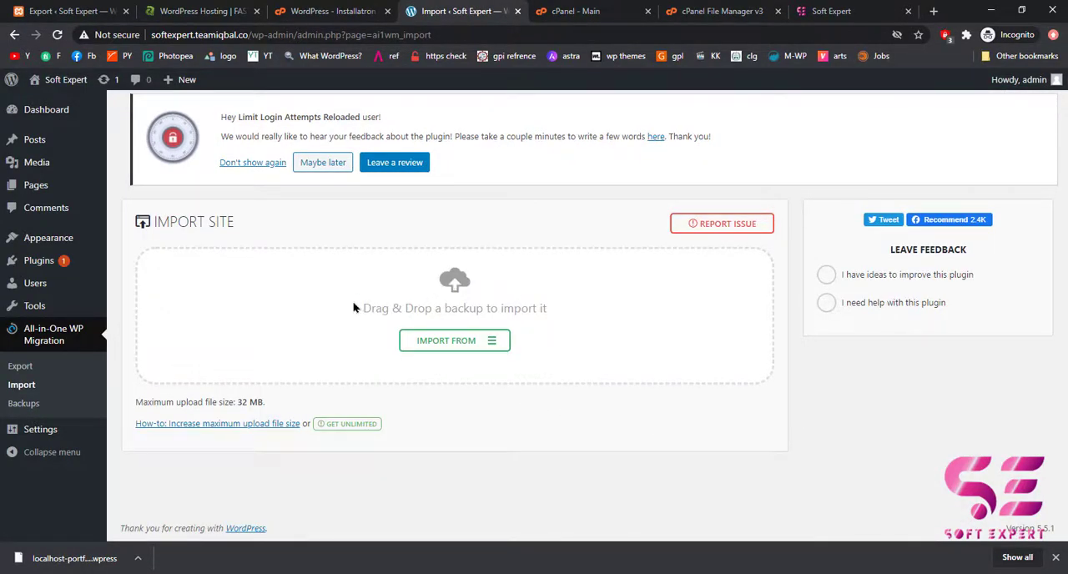
{"action": "left_click_drag", "start_coordinate": [75, 548], "coordinate": [315, 310]}
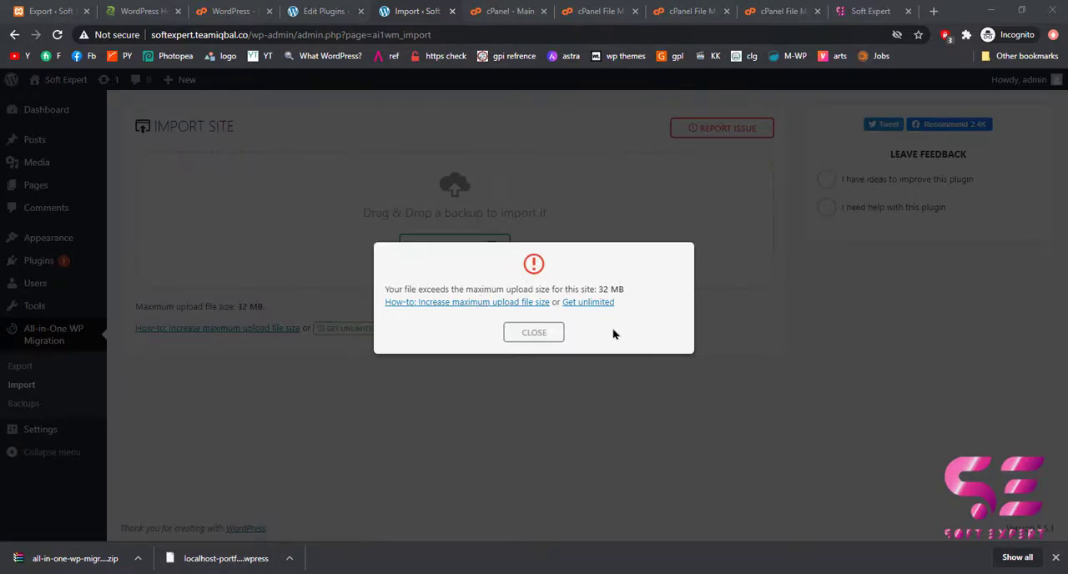
Open the Get unlimited page and download the Basic extension, all-in-one-wp-migration-file-extension.zip, to the Desktop.
{"action": "left_click", "coordinate": [583, 303]}
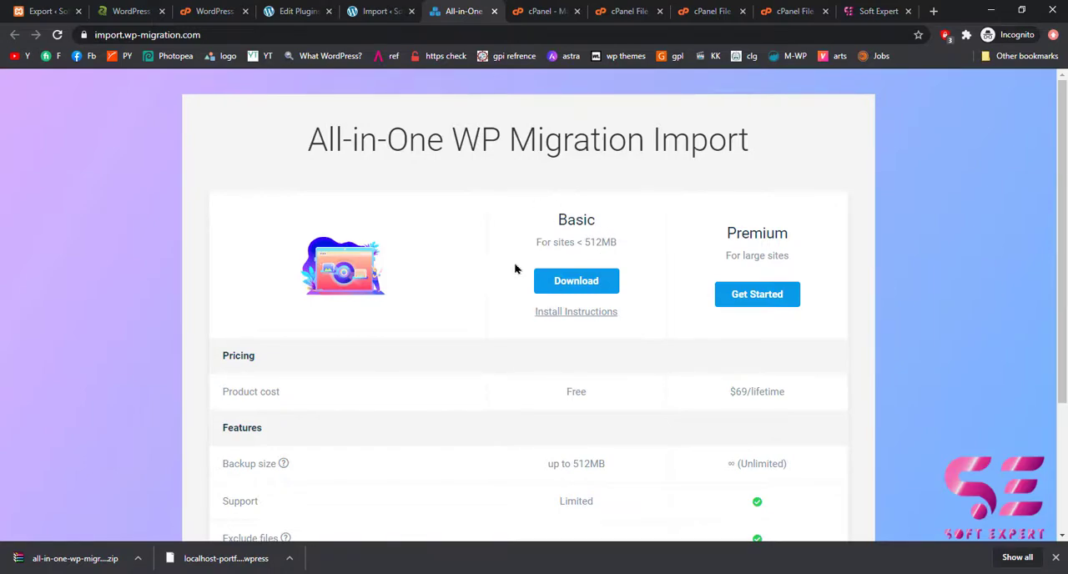
{"action": "left_click", "coordinate": [573, 286]}
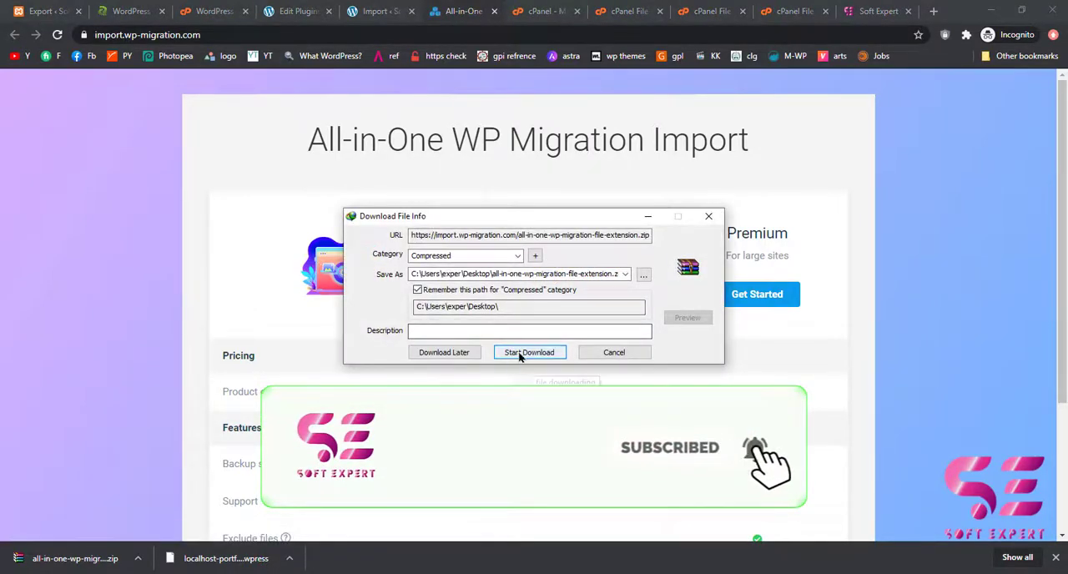
{"action": "left_click", "coordinate": [518, 351]}
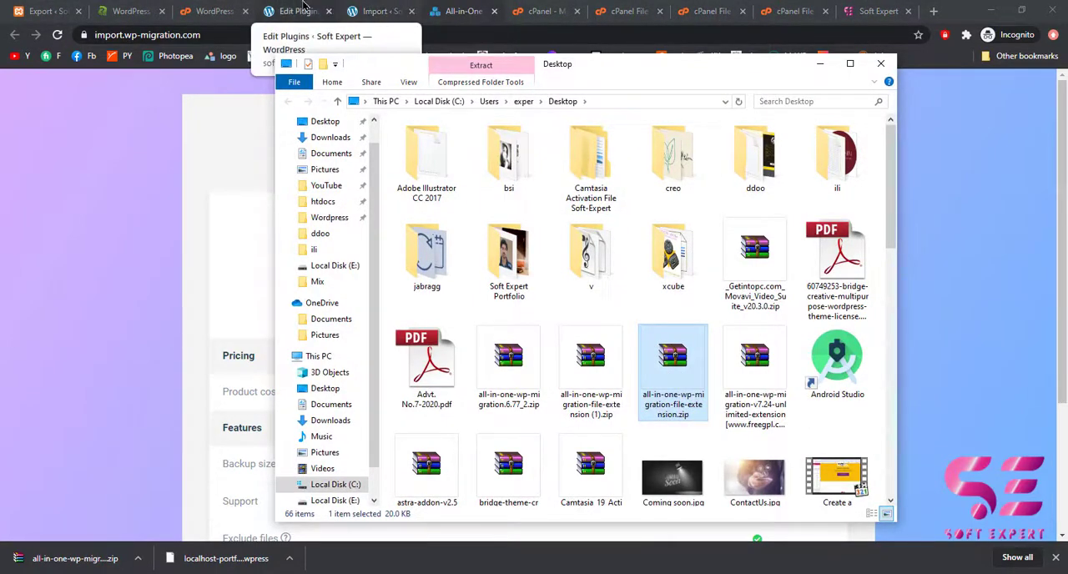
Return to the softexpert.teamiqbal.co site, dismiss the upload size error, and install all-in-one-wp-migration-file-extension.zip as an uploaded plugin.
{"action": "left_click", "coordinate": [297, 11]}
{"action": "left_click", "coordinate": [450, 12]}
{"action": "left_click", "coordinate": [349, 10]}
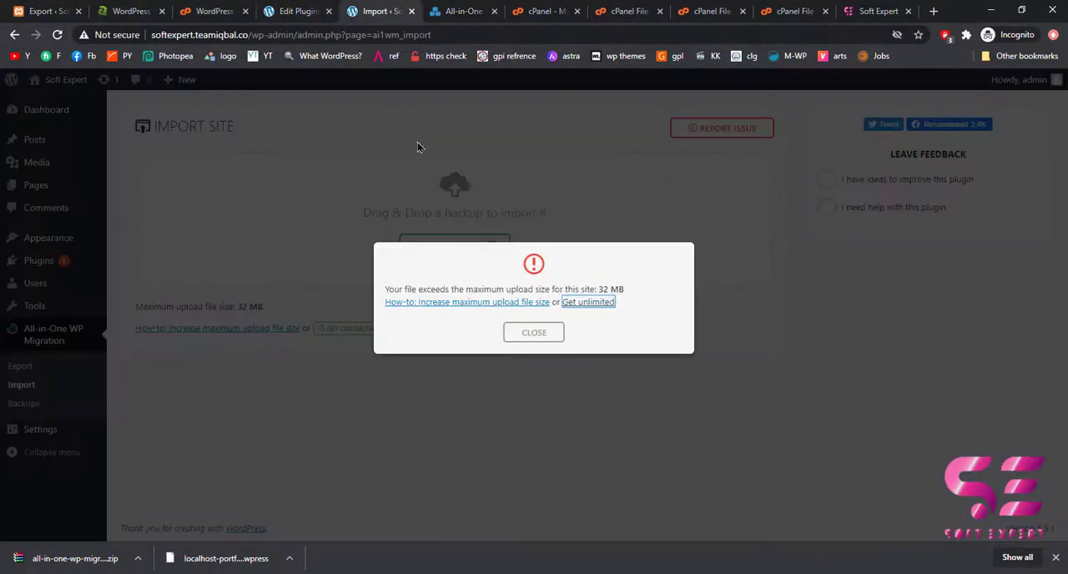
{"action": "left_click", "coordinate": [518, 333]}
{"action": "mouse_move", "coordinate": [98, 265]}
{"action": "left_click", "coordinate": [126, 284]}
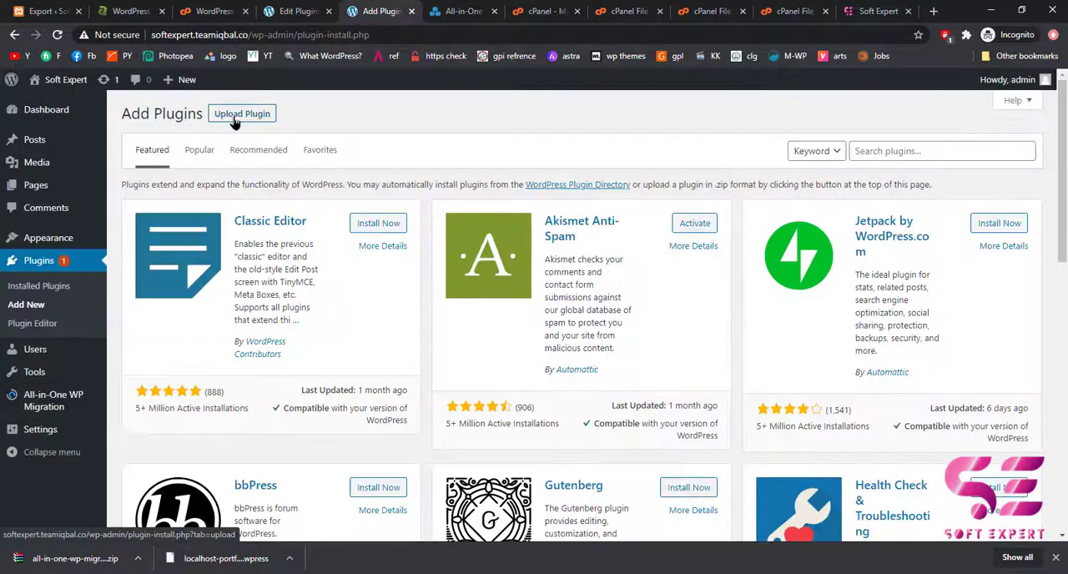
{"action": "left_click", "coordinate": [235, 120]}
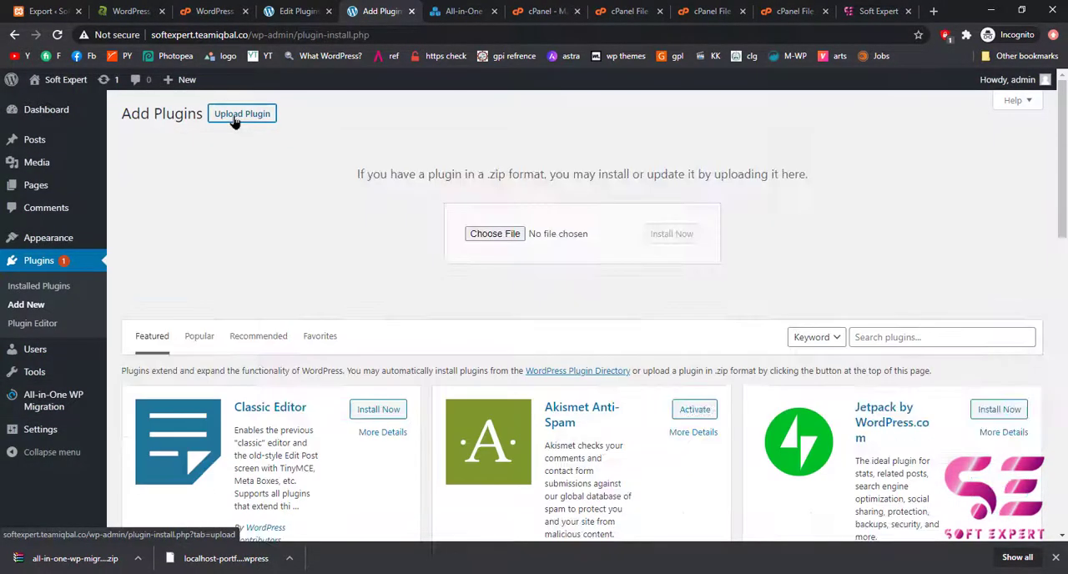
{"action": "left_click", "coordinate": [490, 235]}
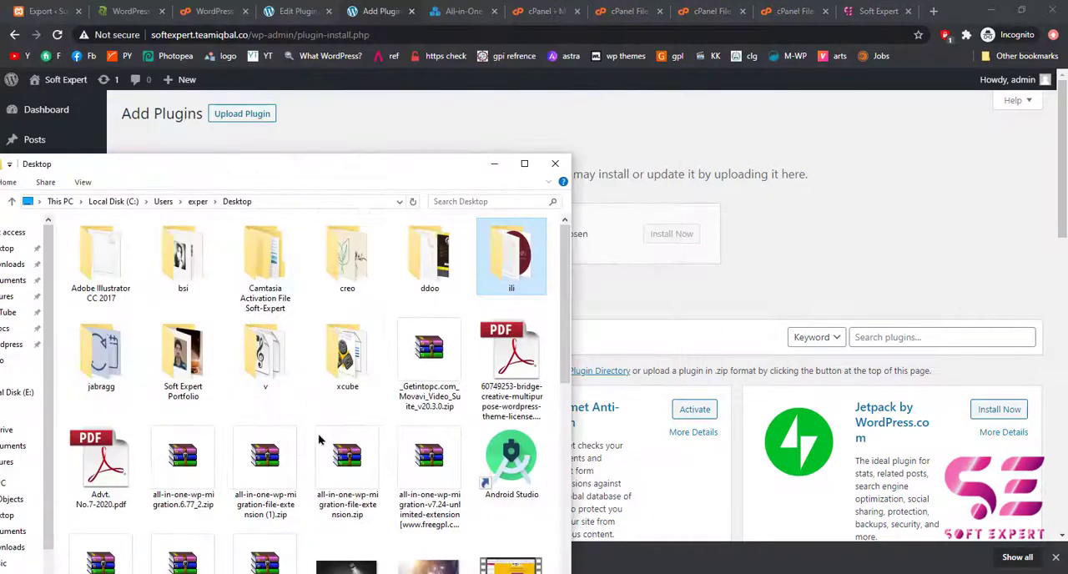
{"action": "left_click_drag", "start_coordinate": [357, 461], "coordinate": [584, 233]}
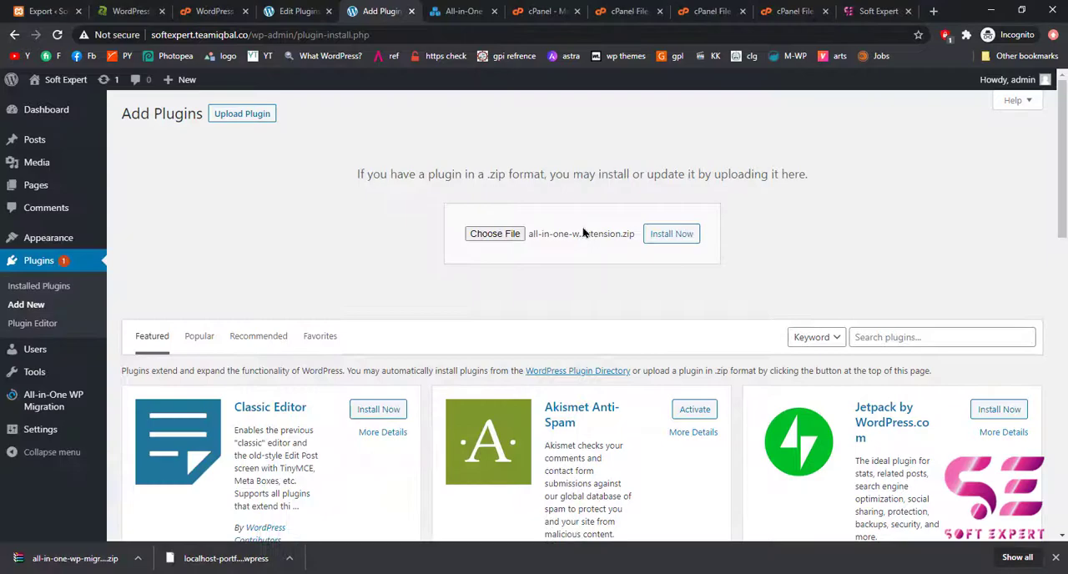
{"action": "left_click", "coordinate": [663, 238]}
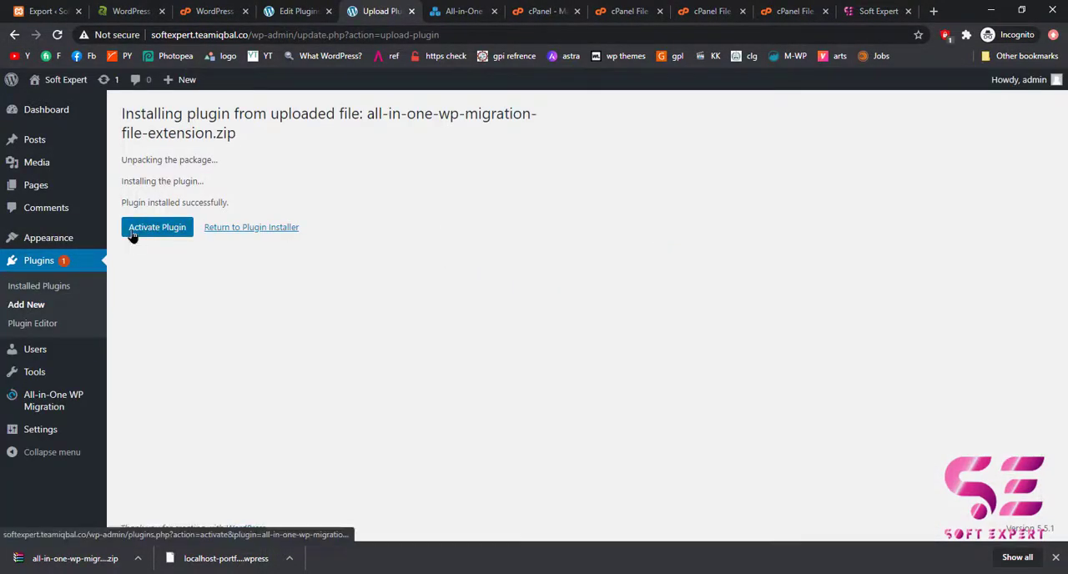
Activate the All-in-One WP Migration File Extension and reopen the site's All-in-One WP Migration import page.
{"action": "left_click", "coordinate": [133, 234]}
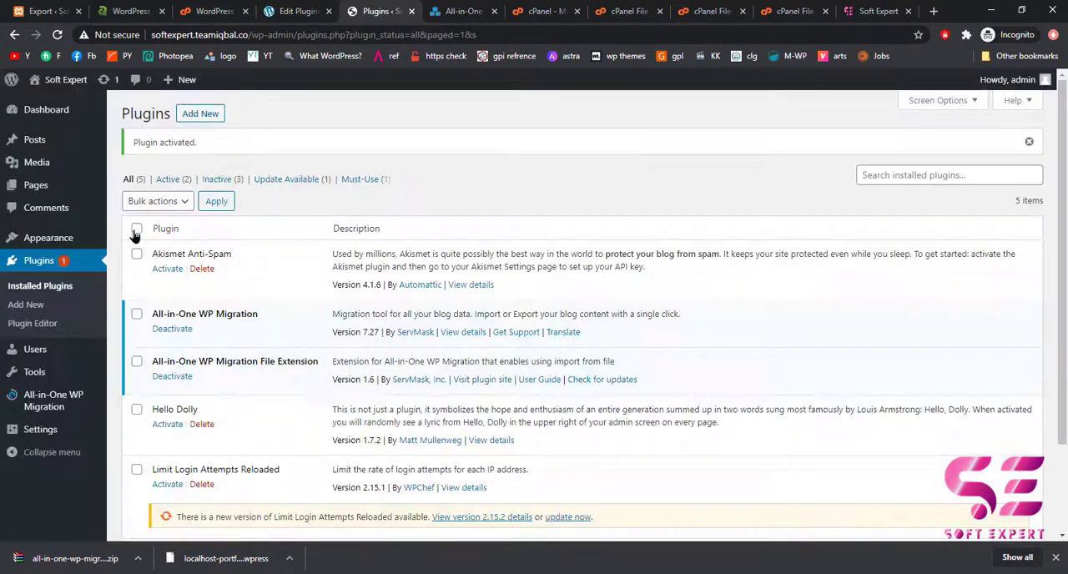
{"action": "mouse_move", "coordinate": [53, 400]}
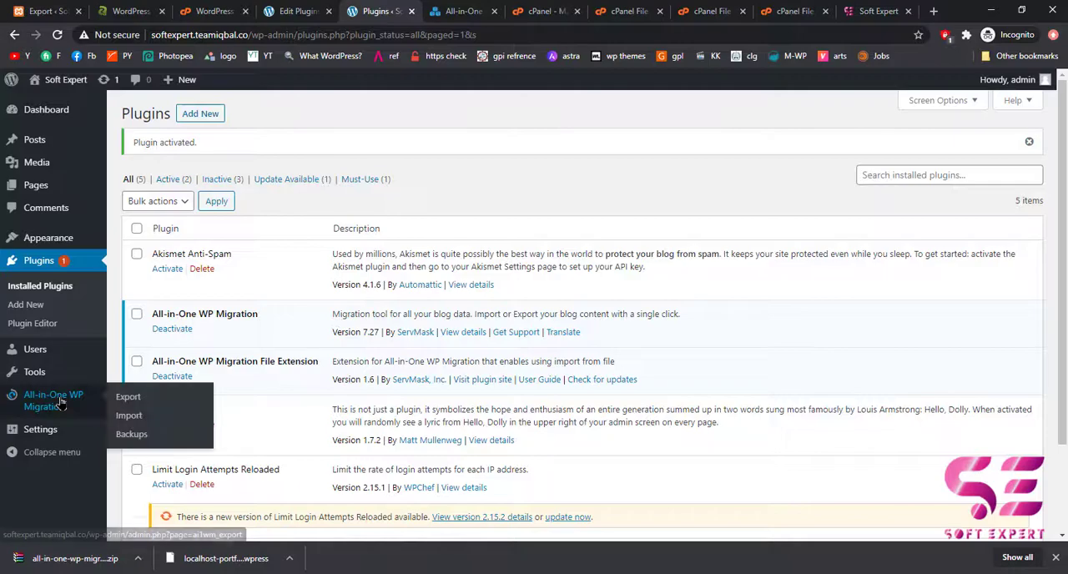
{"action": "left_click", "coordinate": [130, 417]}
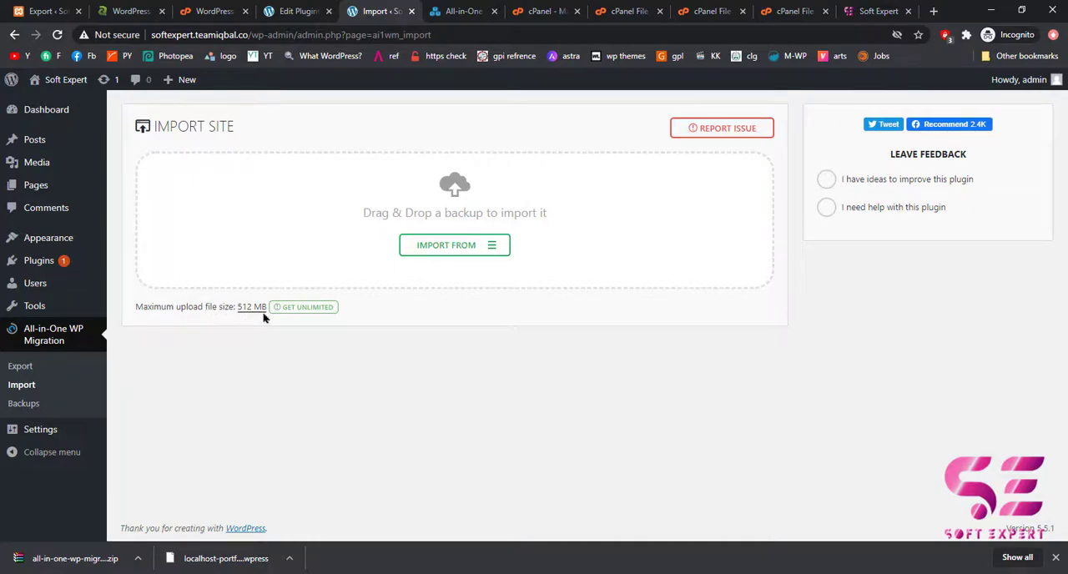
Import the downloaded localhost .wpress backup into the softexpert.teamiqbal.co site with All-in-One WP Migration.
{"action": "left_click_drag", "start_coordinate": [203, 554], "coordinate": [460, 232]}
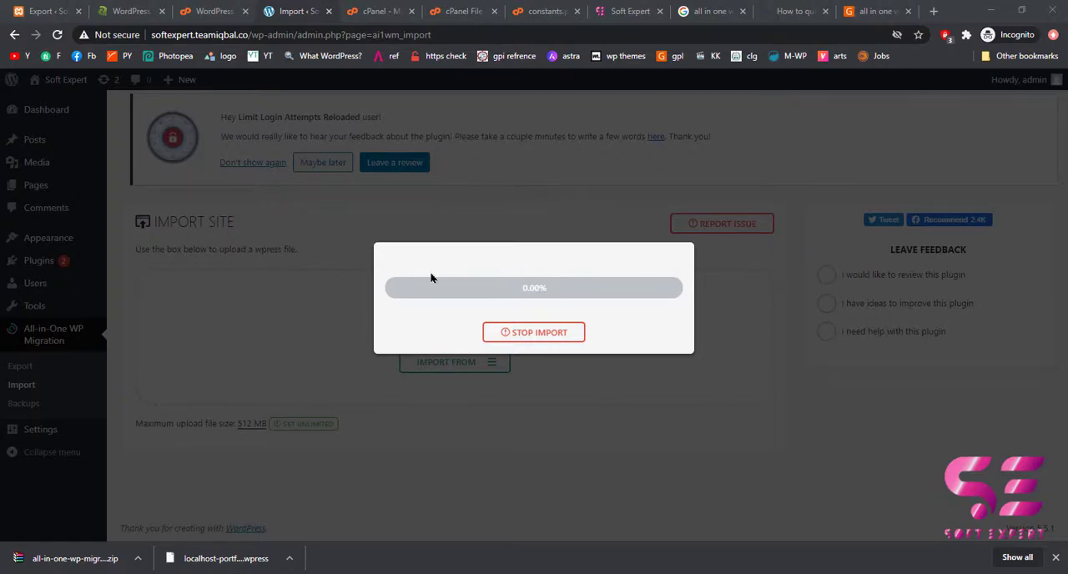
In the local C:\xampp\htdocs\portfolio folder, compress the wp-content folder into wp-content.zip using the ZIP archive format.
{"action": "left_click", "coordinate": [47, 11]}
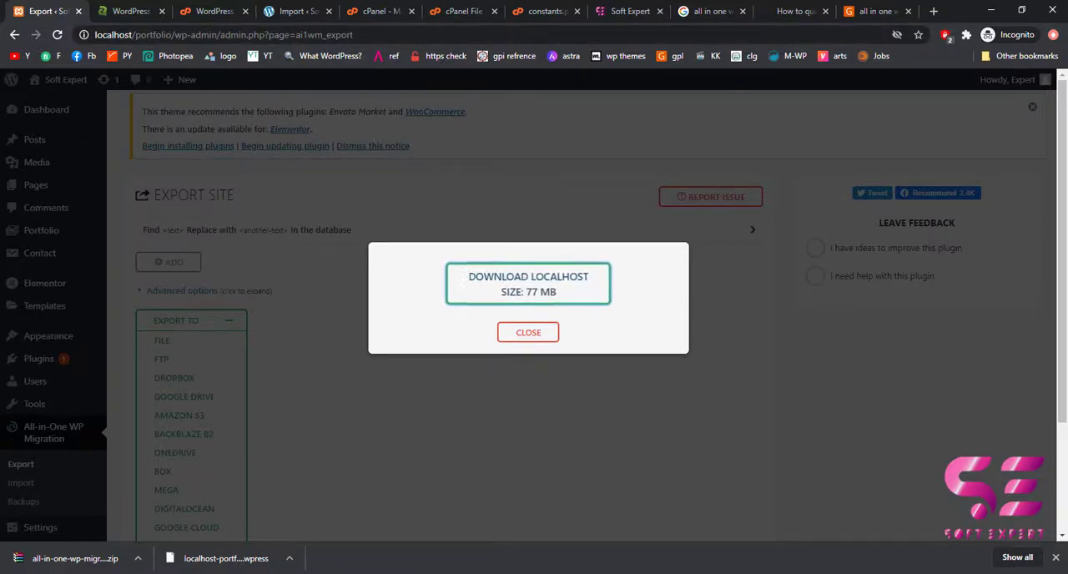
{"action": "left_click", "coordinate": [311, 573]}
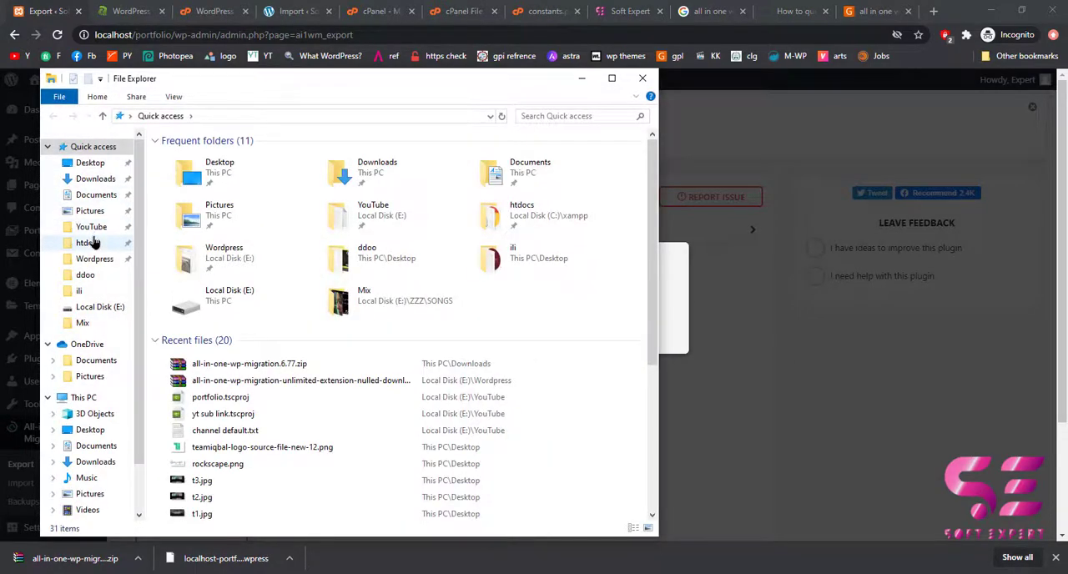
{"action": "left_click", "coordinate": [88, 242]}
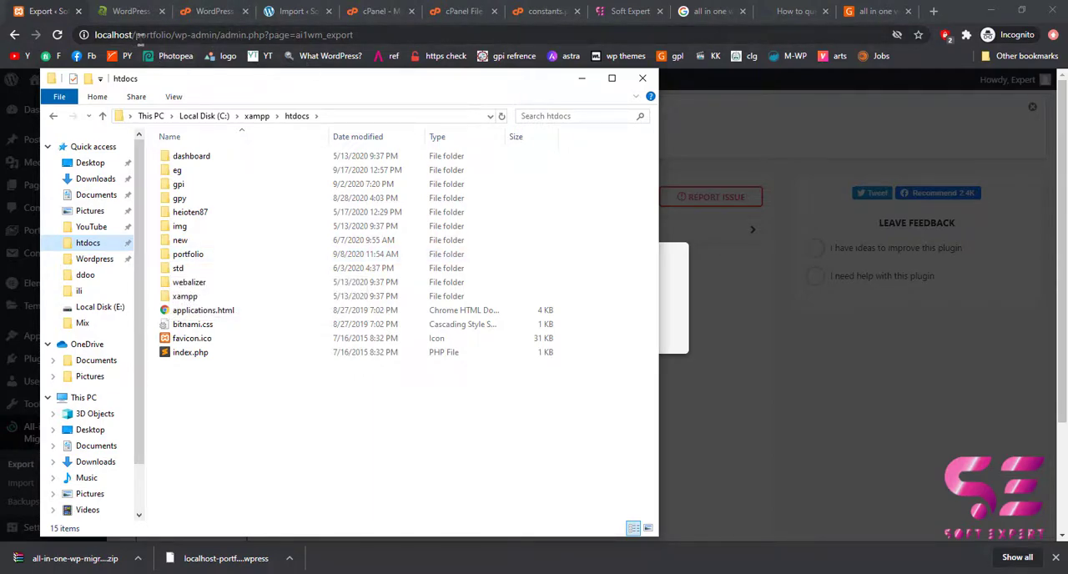
{"action": "double_click", "coordinate": [201, 254]}
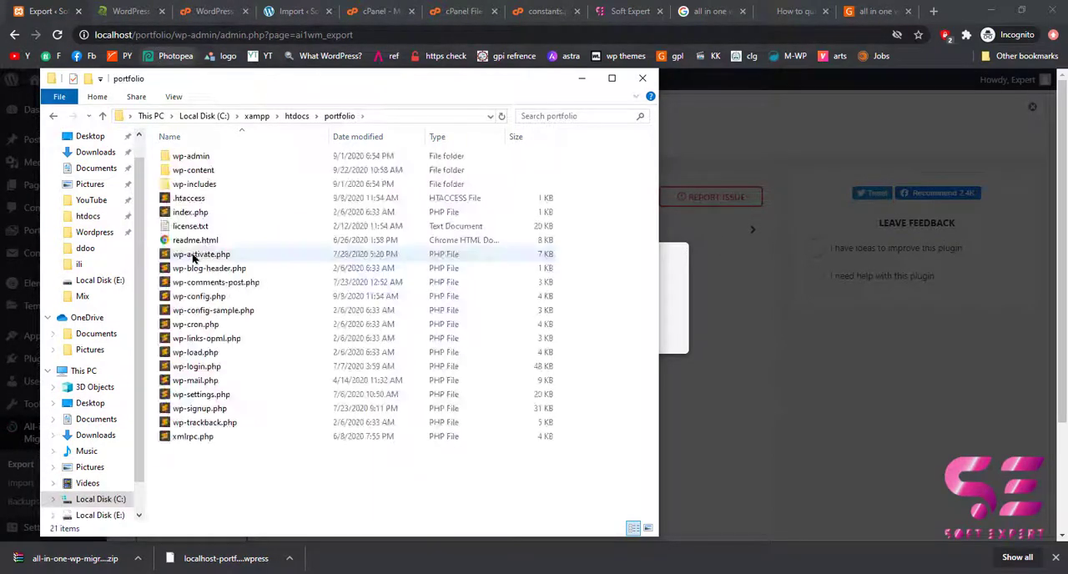
{"action": "left_click", "coordinate": [181, 173]}
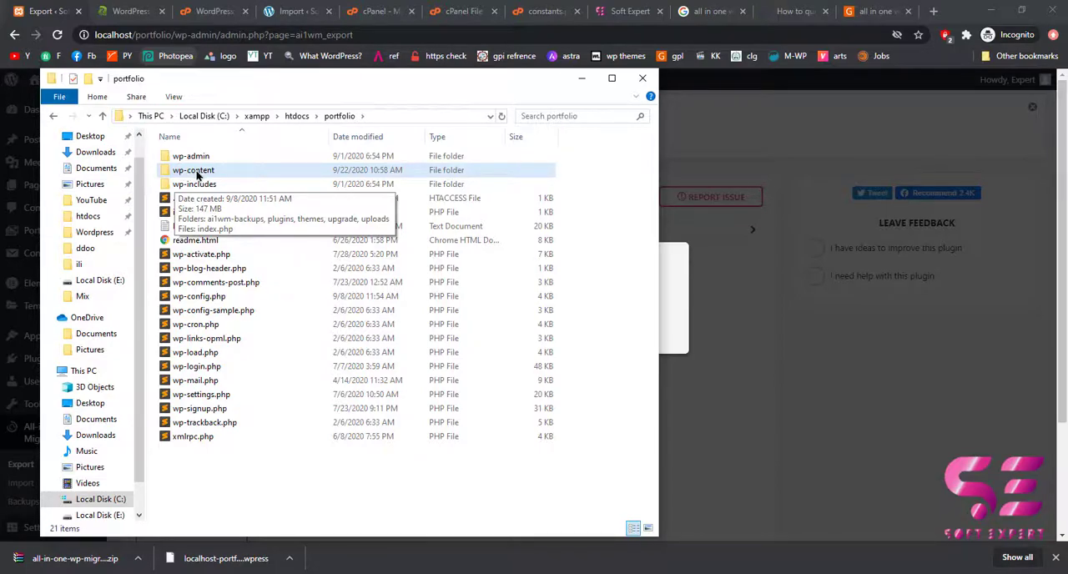
{"action": "right_click", "coordinate": [194, 174]}
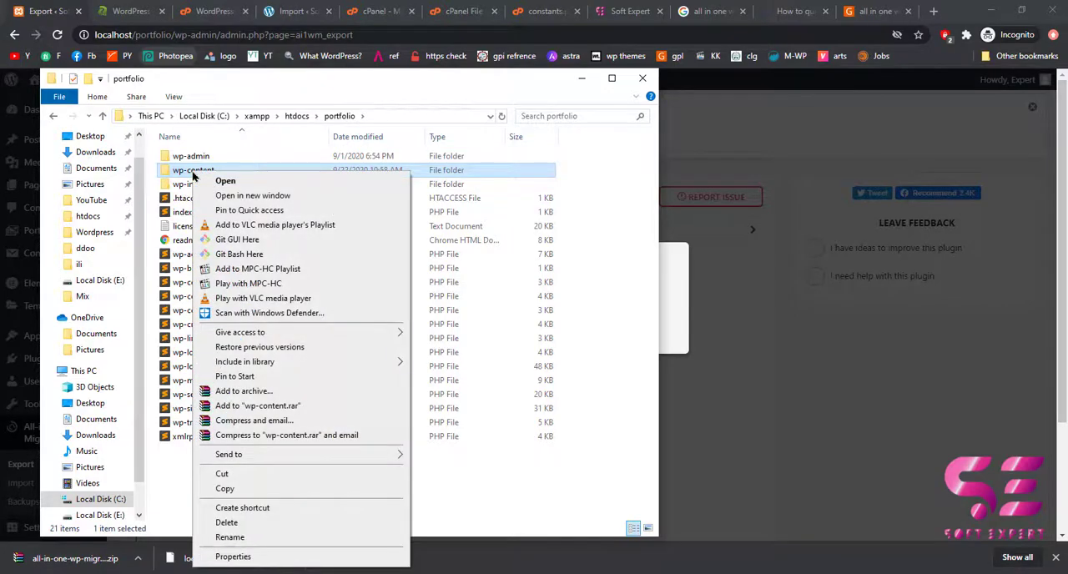
{"action": "left_click", "coordinate": [244, 391]}
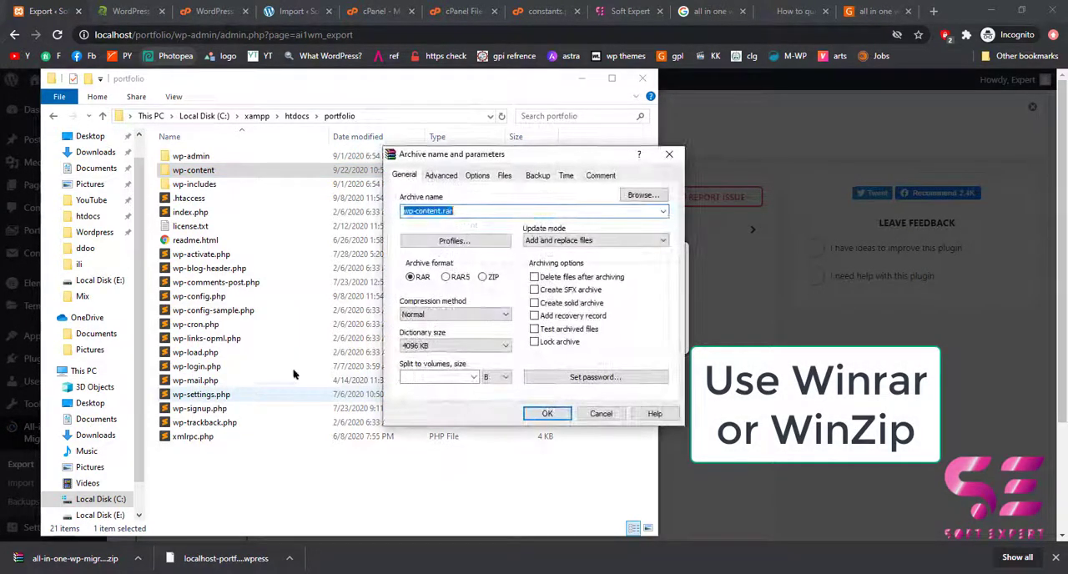
{"action": "left_click", "coordinate": [482, 278]}
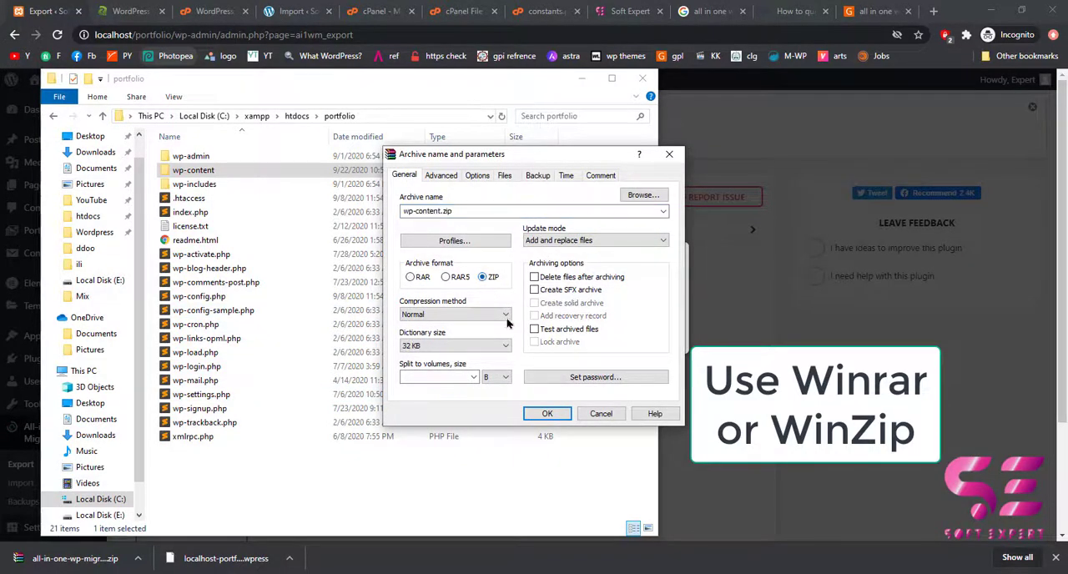
{"action": "left_click", "coordinate": [547, 415]}
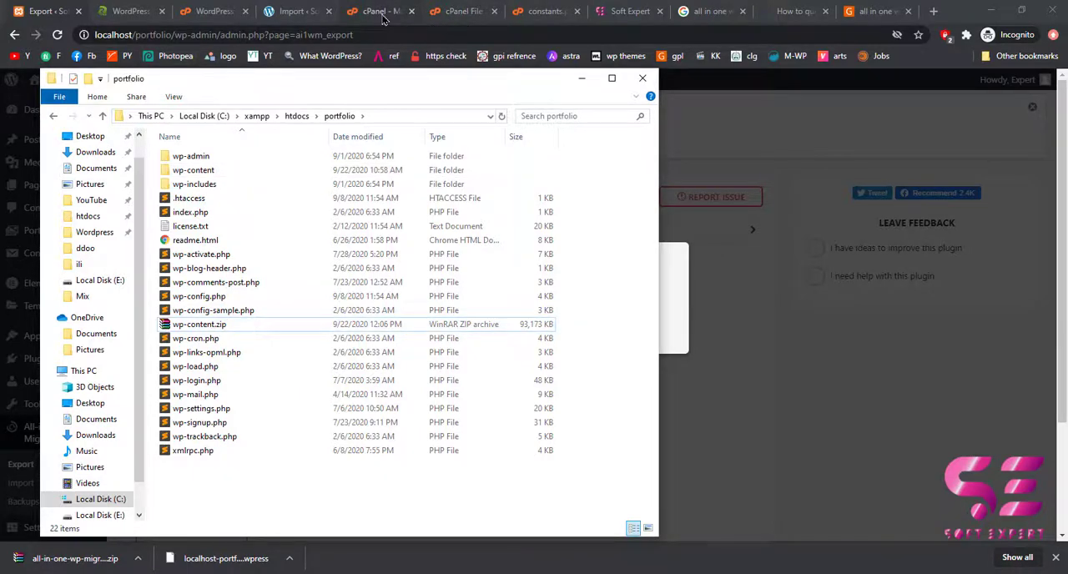
Switch to cPanel's File Manager and delete the wp-content folder from public_html/softexpert.teamiqbal.co.
{"action": "left_click", "coordinate": [384, 19]}
{"action": "left_click", "coordinate": [384, 18]}
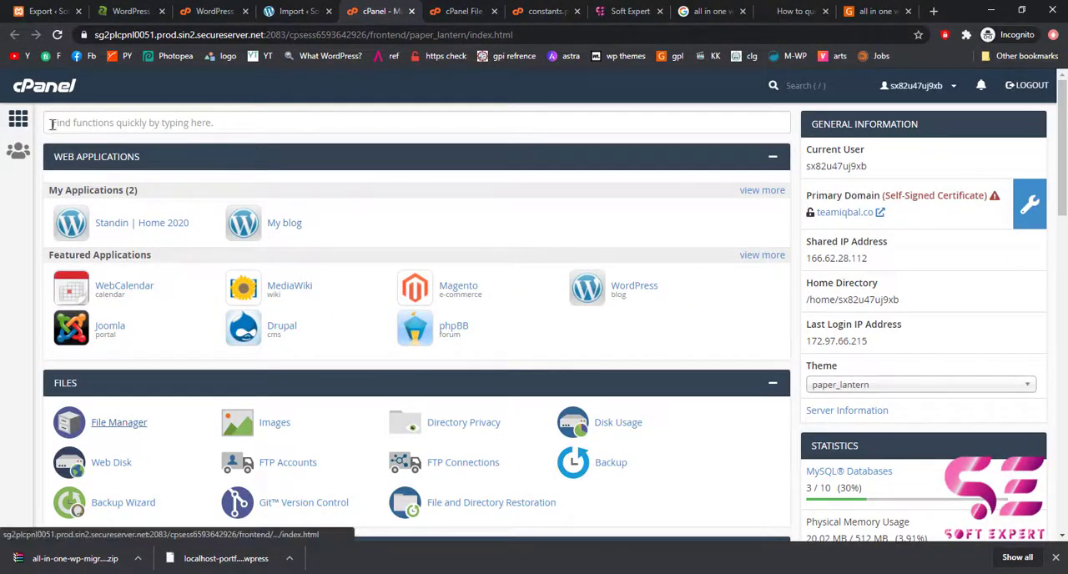
{"action": "left_click", "coordinate": [117, 423]}
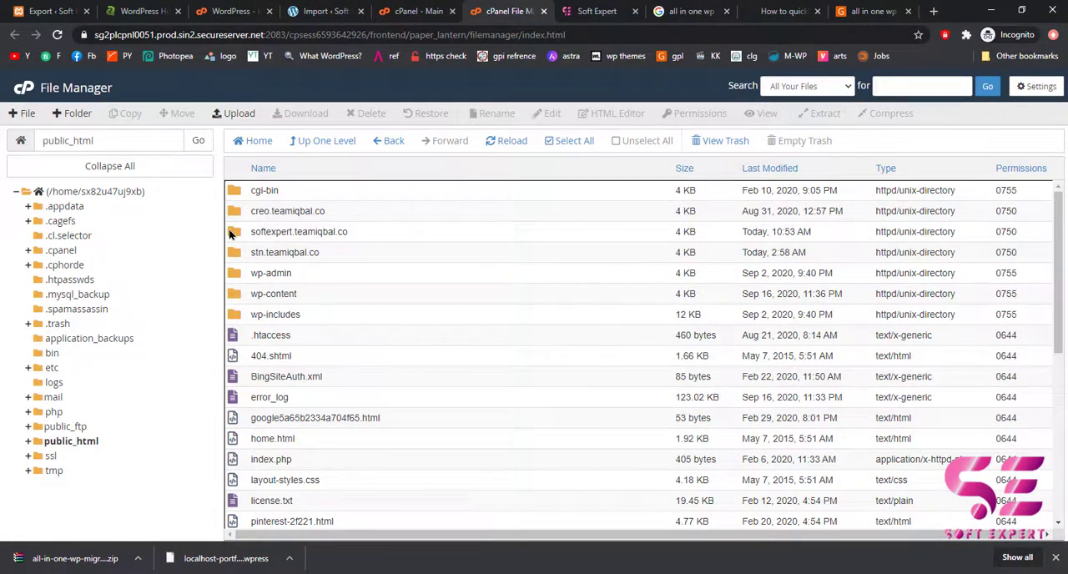
{"action": "double_click", "coordinate": [232, 233]}
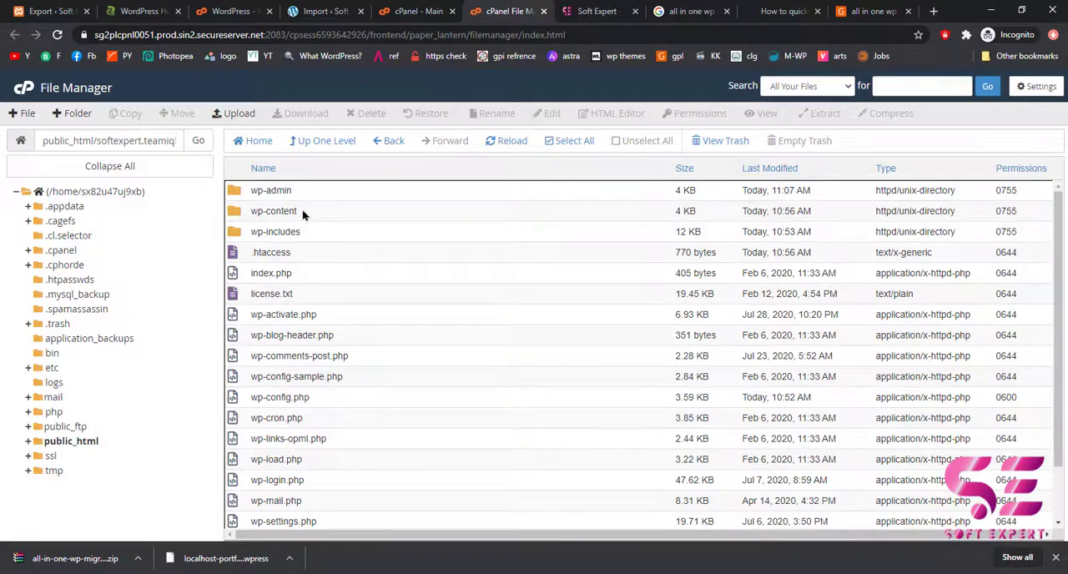
{"action": "left_click", "coordinate": [241, 219]}
{"action": "left_click", "coordinate": [360, 117]}
{"action": "left_click", "coordinate": [644, 348]}
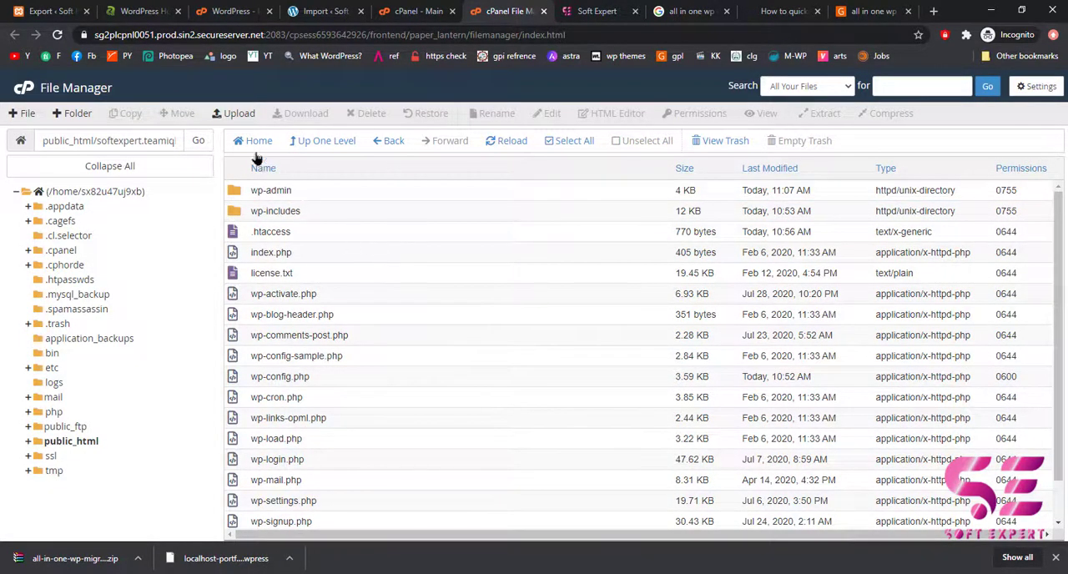
Upload wp-content.zip to the softexpert.teamiqbal.co folder and extract it into /public_html/softexpert.teamiqbal.co.
{"action": "left_click", "coordinate": [235, 117]}
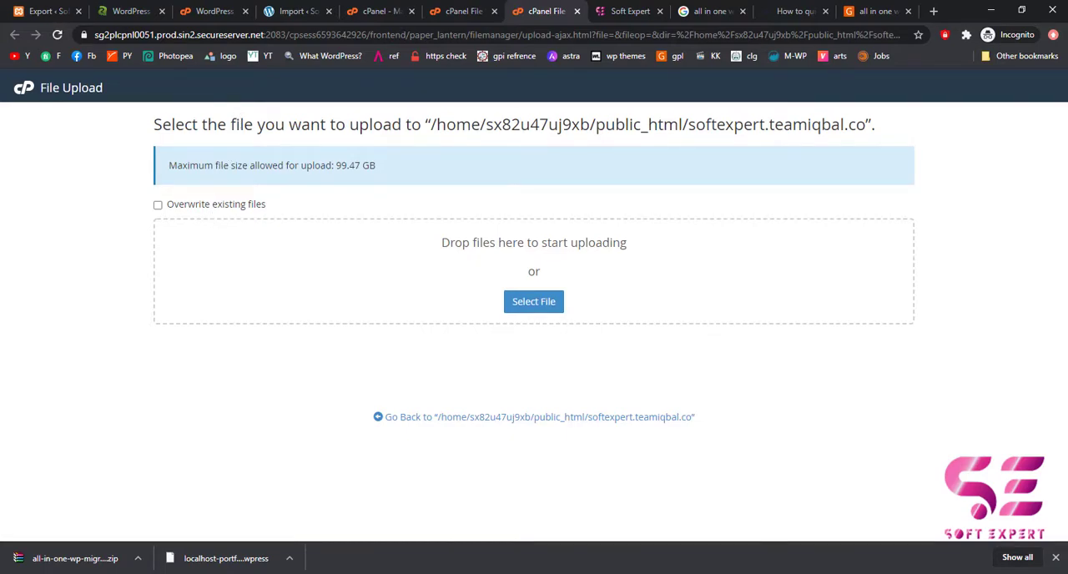
{"action": "left_click", "coordinate": [350, 573]}
{"action": "left_click_drag", "start_coordinate": [612, 363], "coordinate": [424, 265]}
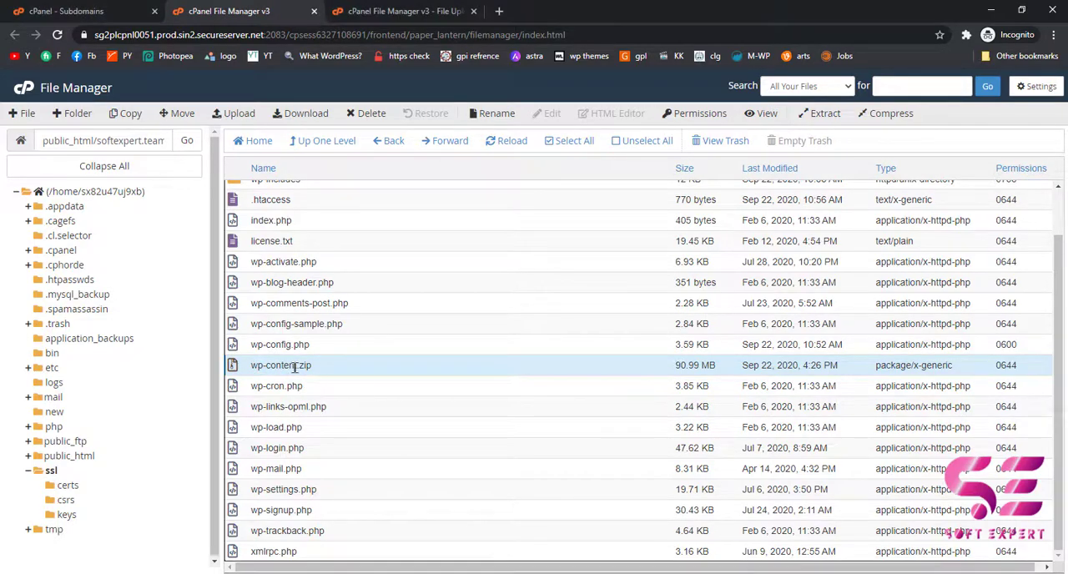
{"action": "right_click", "coordinate": [295, 368]}
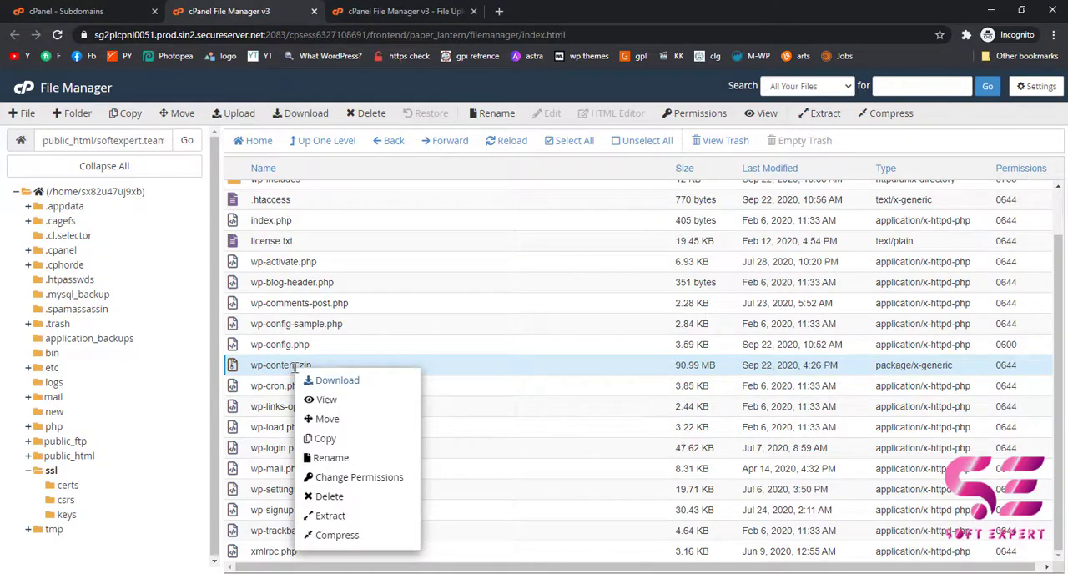
{"action": "left_click", "coordinate": [327, 516]}
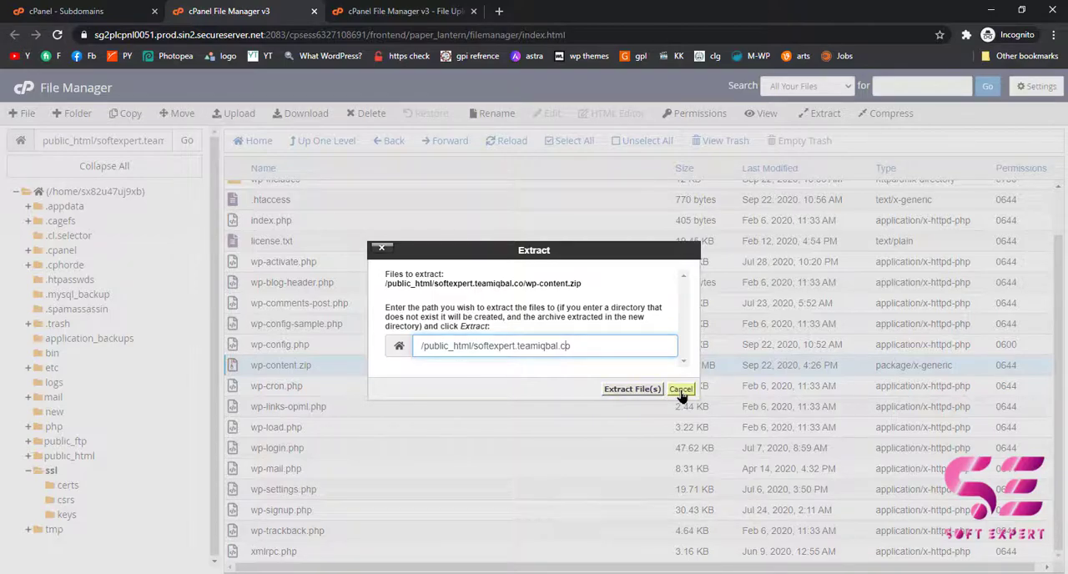
{"action": "left_click", "coordinate": [616, 390]}
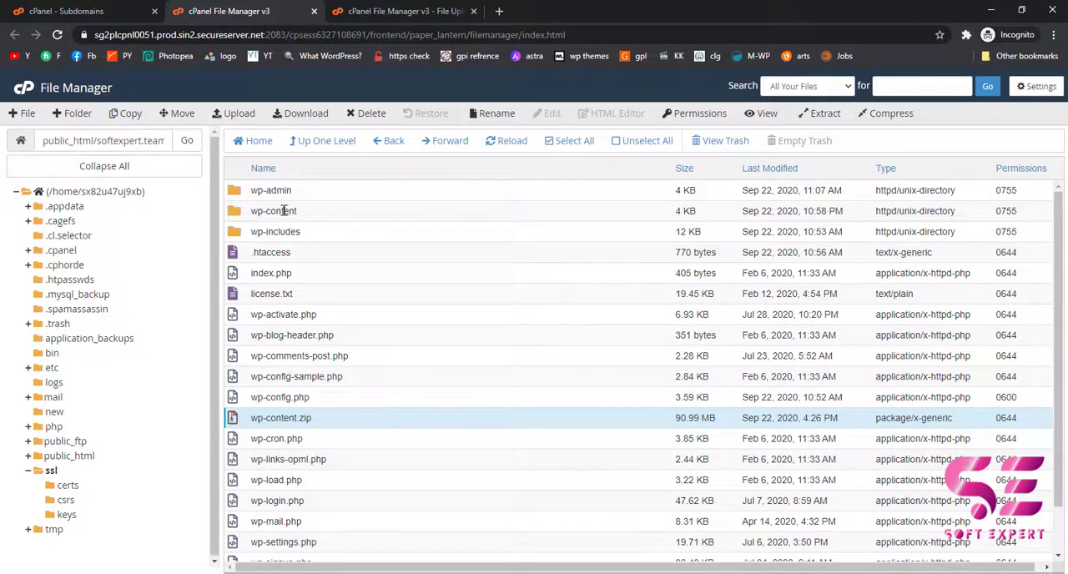
Load softexpert.teamiqbal.co in a new tab to check the live site, and compare it with the local site's Pages list.
{"action": "left_click", "coordinate": [499, 12]}
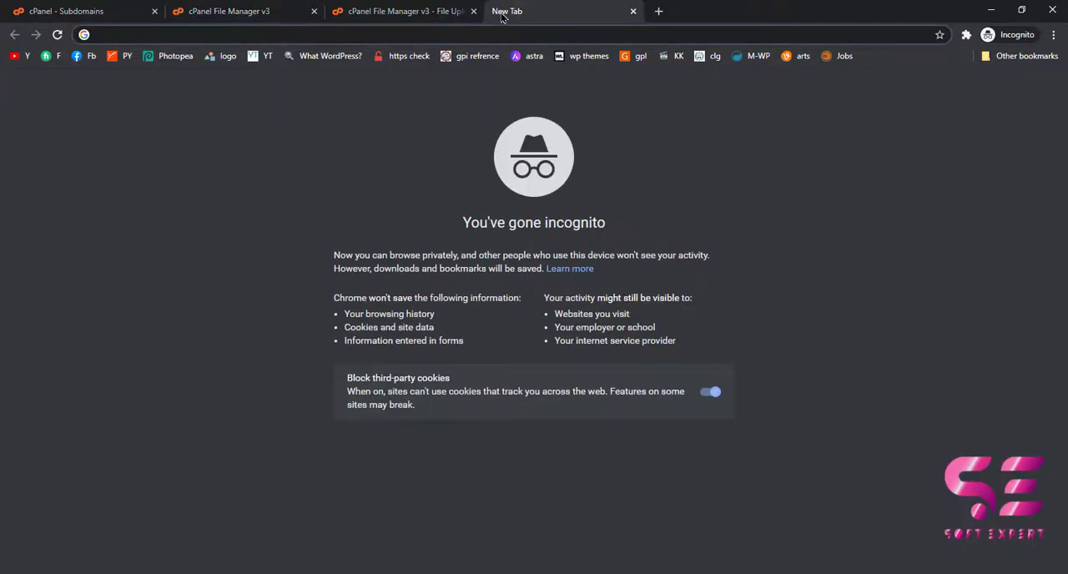
{"action": "type", "text": "softexpert.teamiqbal.co"}
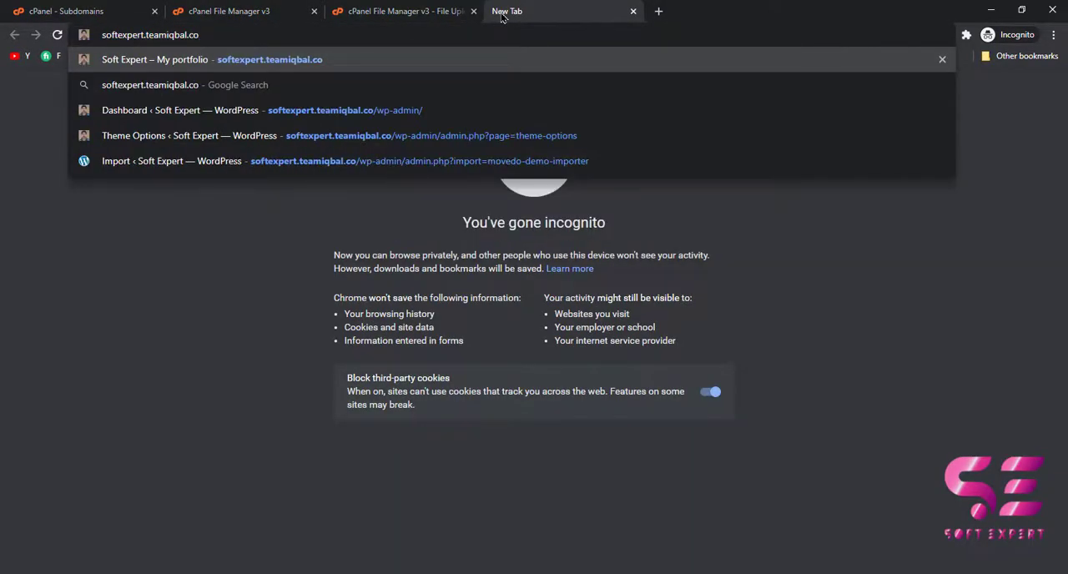
{"action": "key", "text": "Return"}
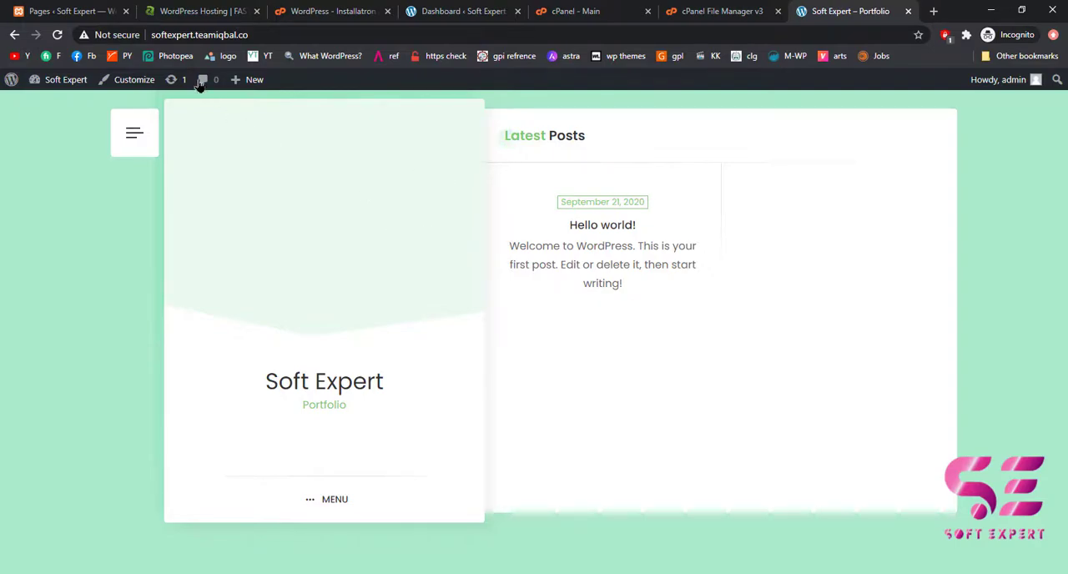
{"action": "left_click", "coordinate": [98, 12]}
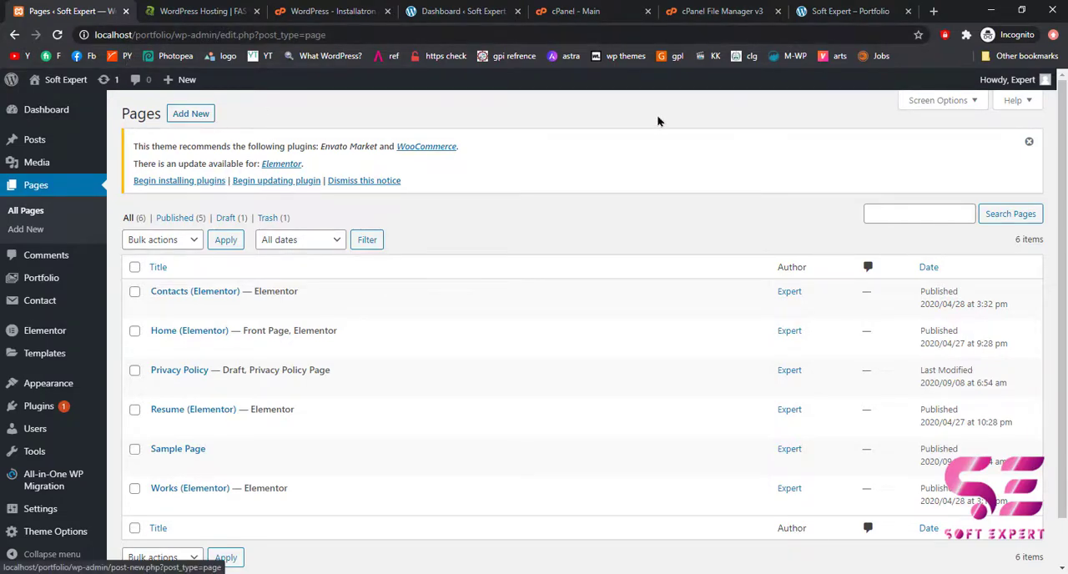
Open the local phpMyAdmin databases page, localhost/phpmyadmin/server_databases.php?server=1, in a new tab.
{"action": "left_click", "coordinate": [934, 12]}
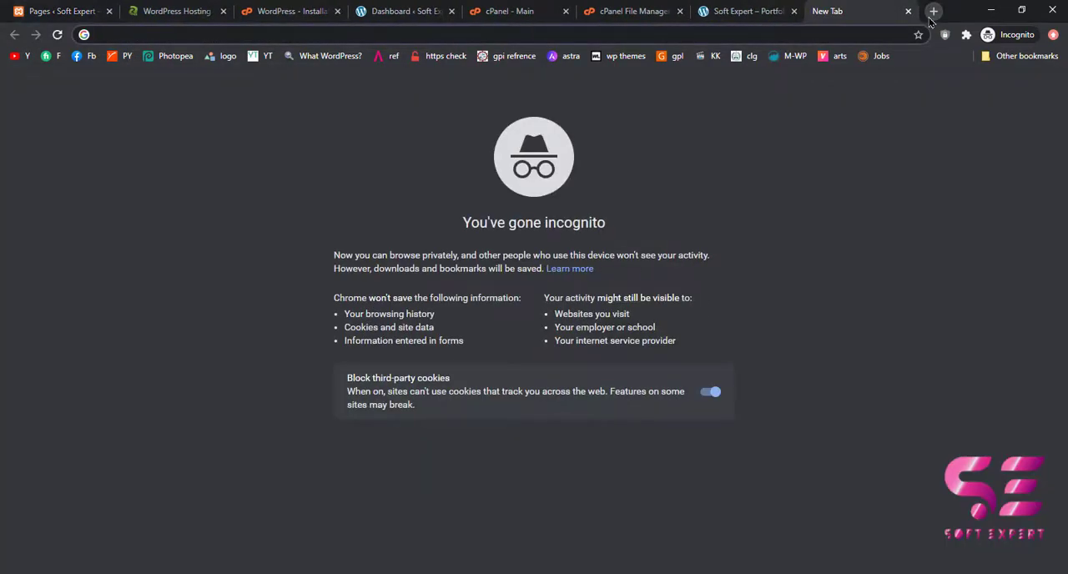
{"action": "type", "text": "localhost/gpi"}
{"action": "key", "text": "BackSpace"}
{"action": "key", "text": "BackSpace"}
{"action": "key", "text": "BackSpace"}
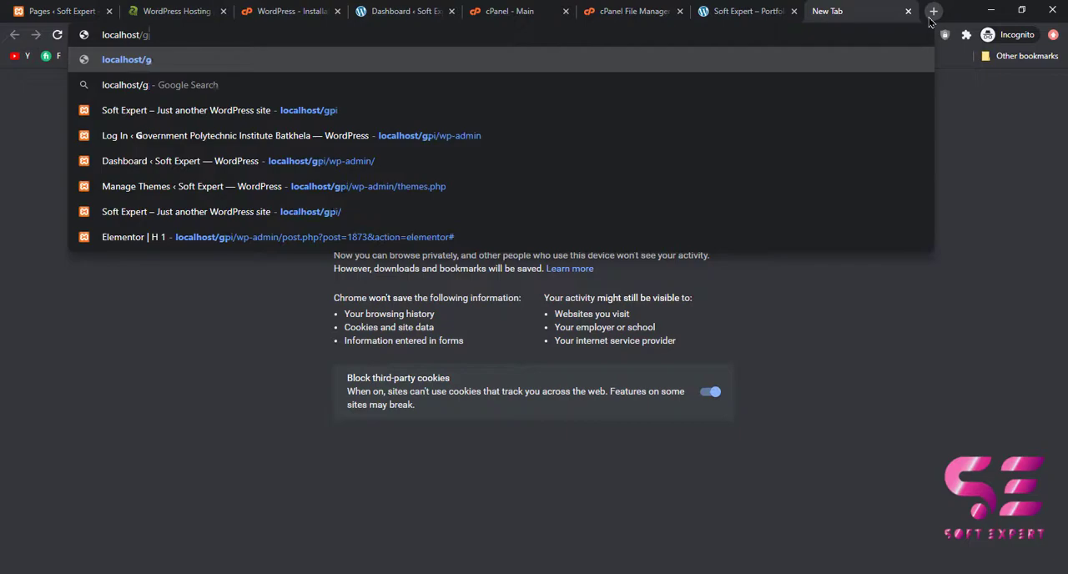
{"action": "type", "text": "p"}
{"action": "key", "text": "Down"}
{"action": "key", "text": "Down"}
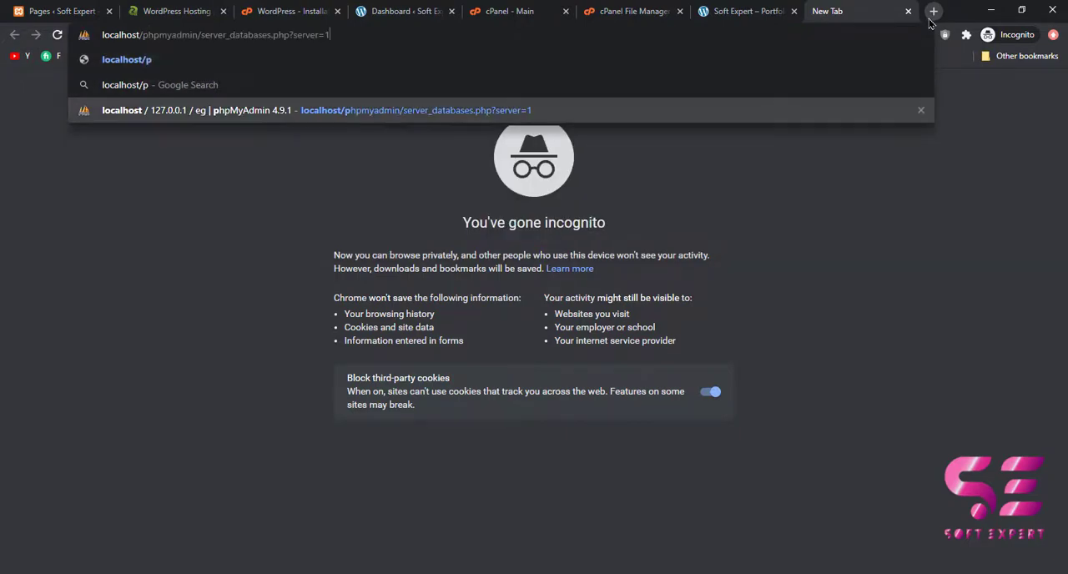
{"action": "key", "text": "Return"}
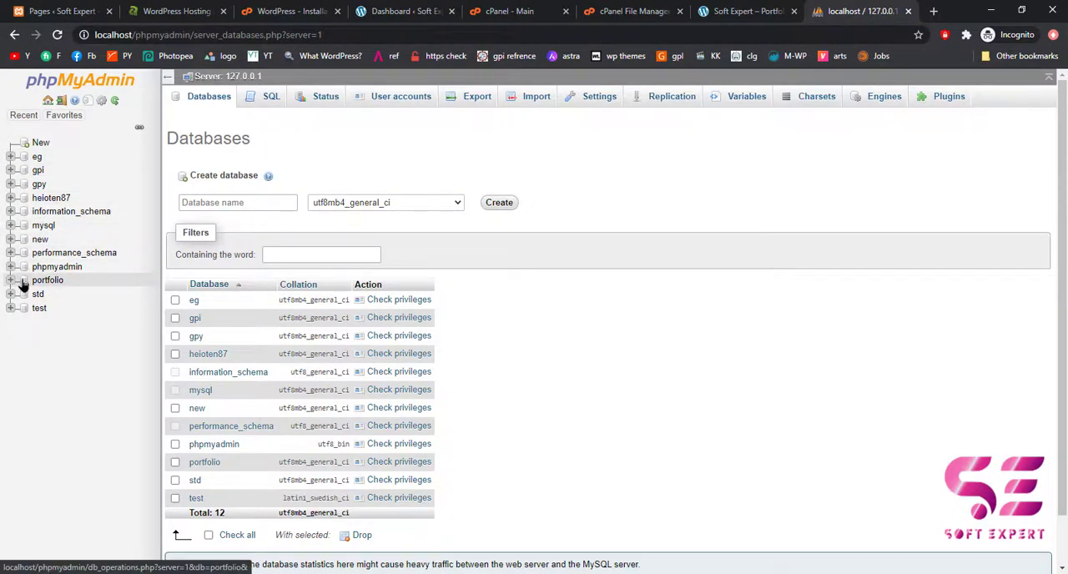
Export the portfolio database with the Quick method in SQL format as portfolio.sql.
{"action": "key", "text": "ctrl+1"}
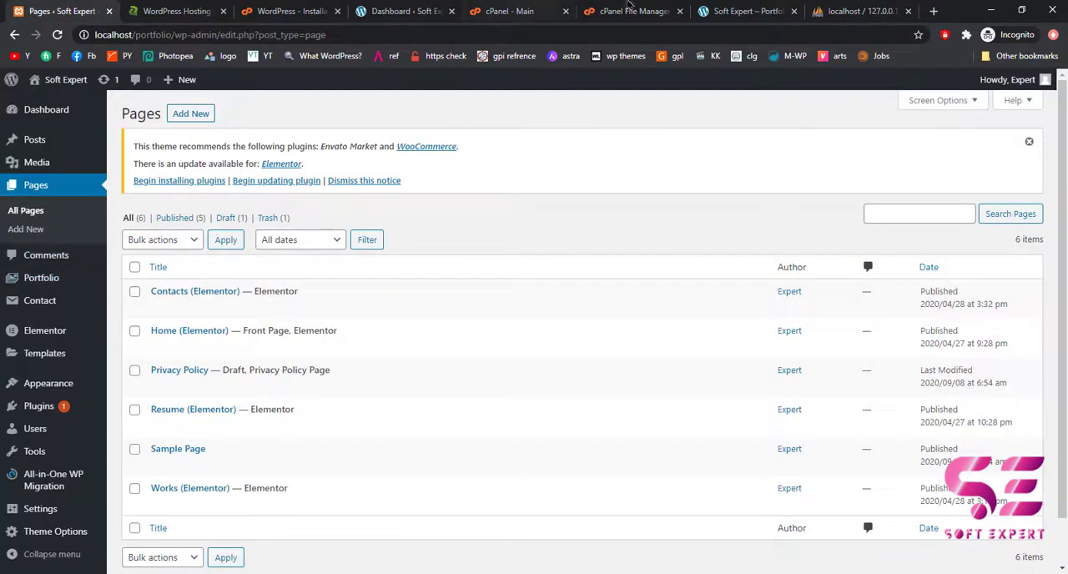
{"action": "key", "text": "ctrl+9"}
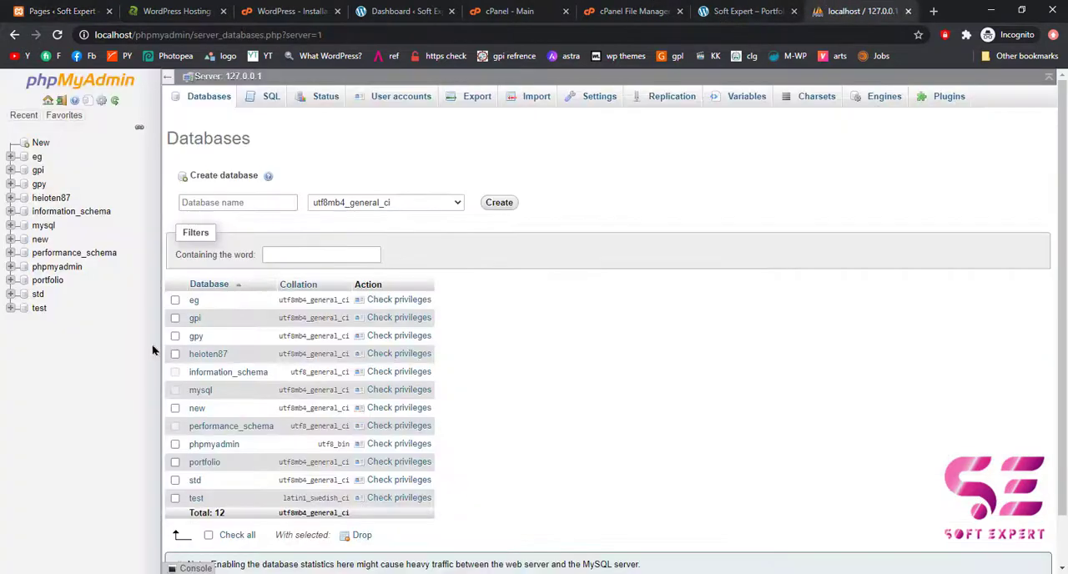
{"action": "left_click", "coordinate": [27, 284]}
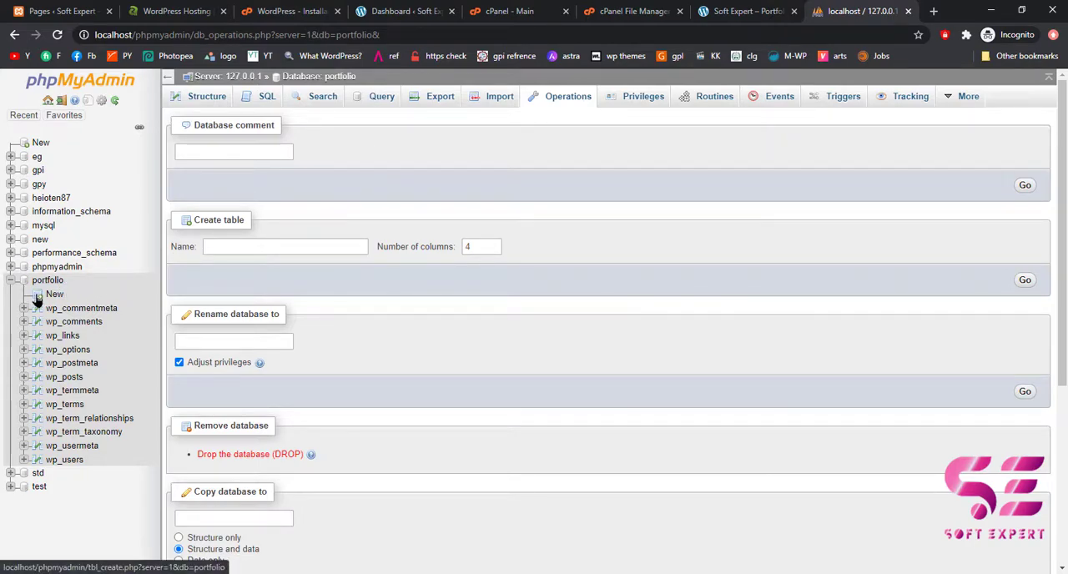
{"action": "left_click", "coordinate": [430, 99]}
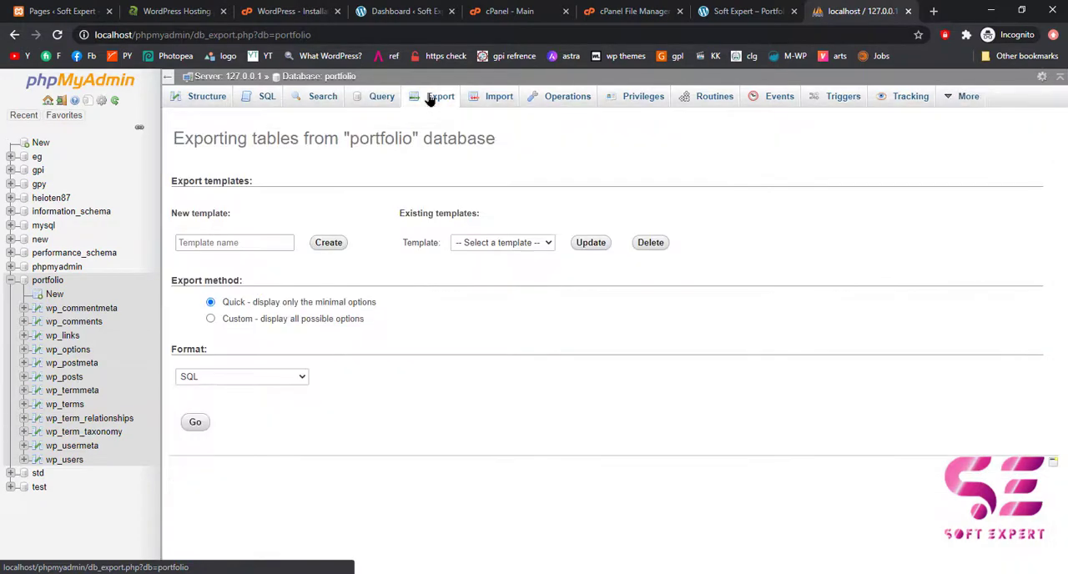
{"action": "left_click", "coordinate": [213, 380]}
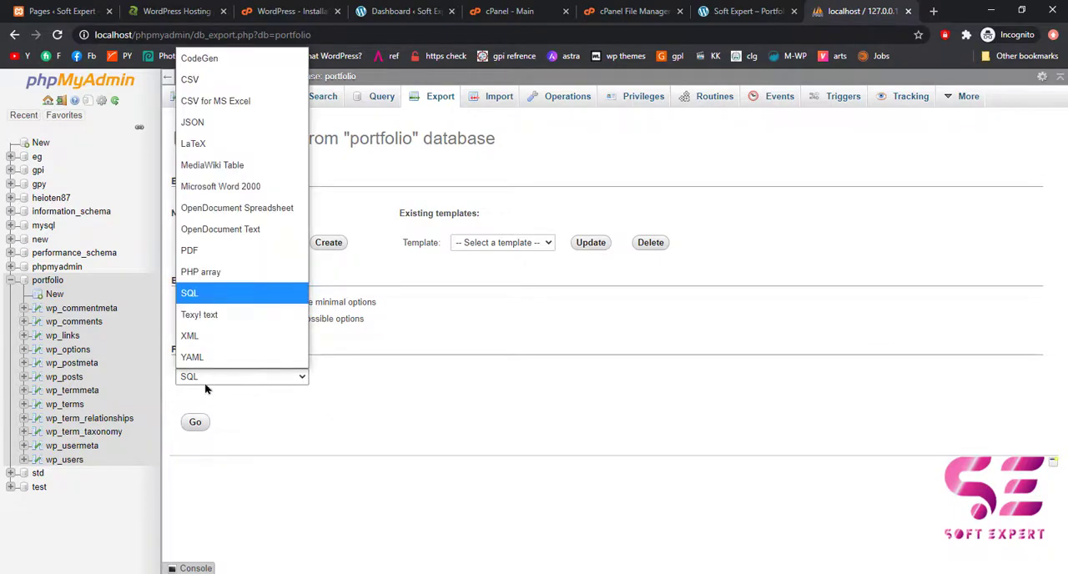
{"action": "left_click", "coordinate": [205, 386]}
{"action": "left_click", "coordinate": [194, 424]}
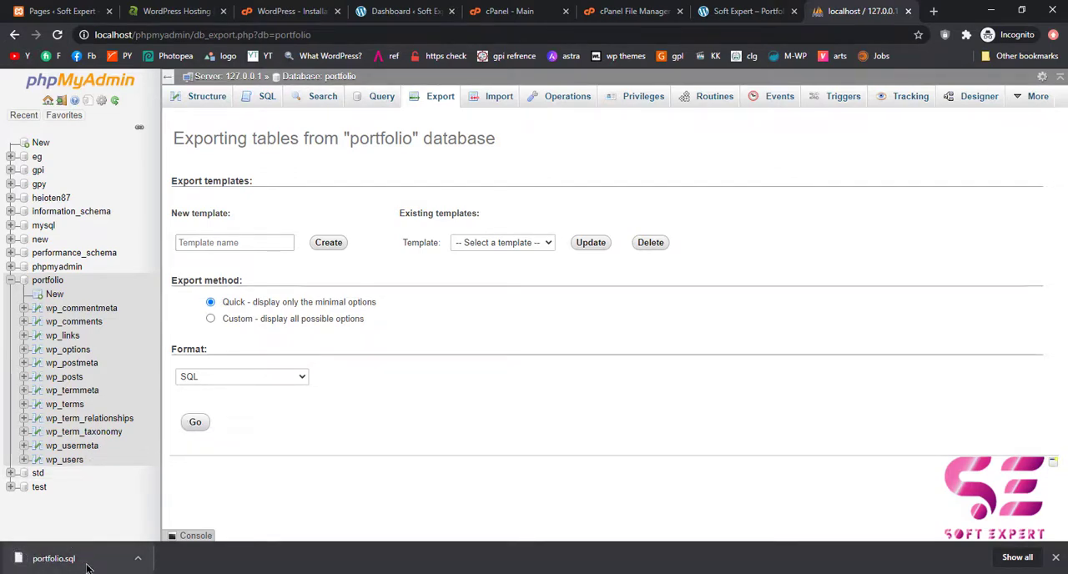
Reload the cPanel main page and log in again with the saved account username and password.
{"action": "left_click", "coordinate": [515, 10]}
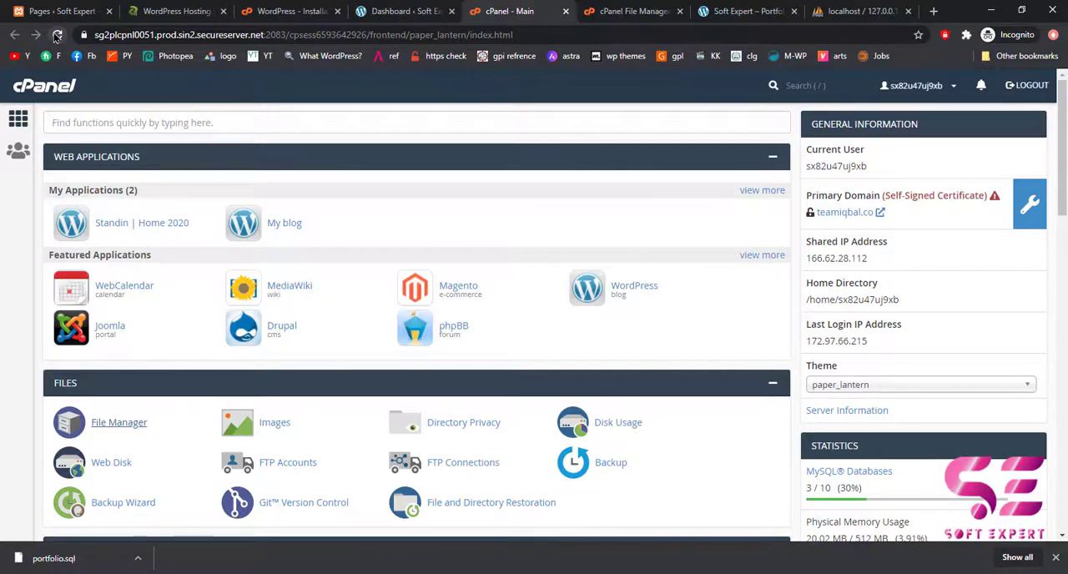
{"action": "left_click", "coordinate": [57, 35]}
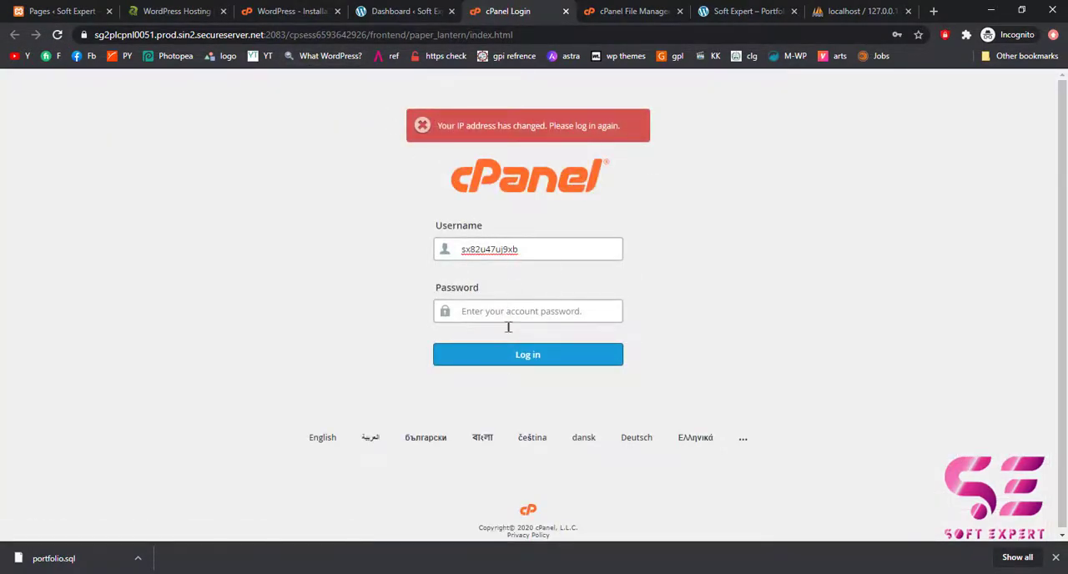
{"action": "left_click", "coordinate": [493, 248]}
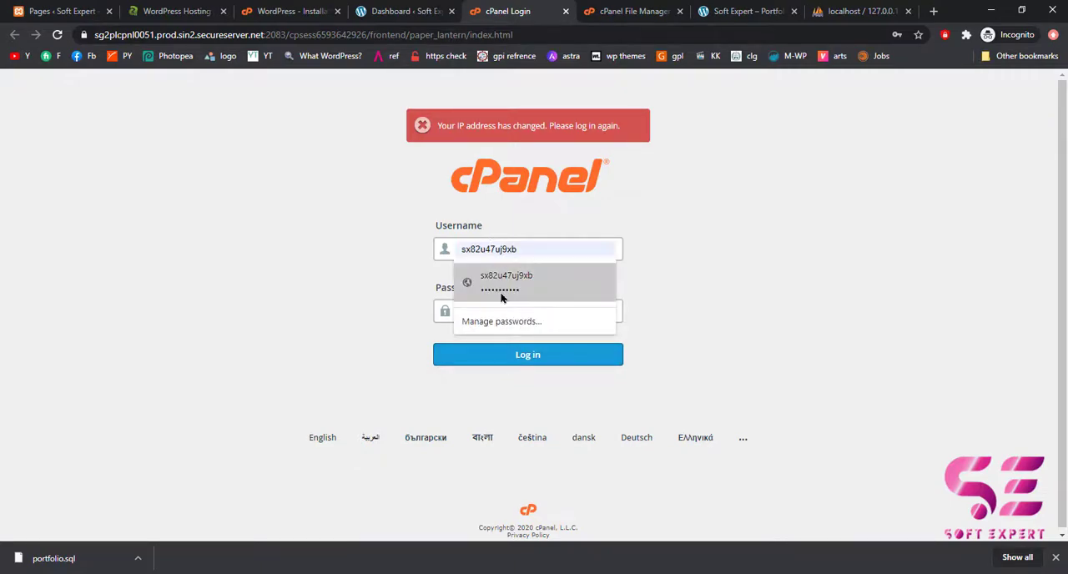
{"action": "left_click", "coordinate": [498, 285]}
{"action": "left_click", "coordinate": [488, 362]}
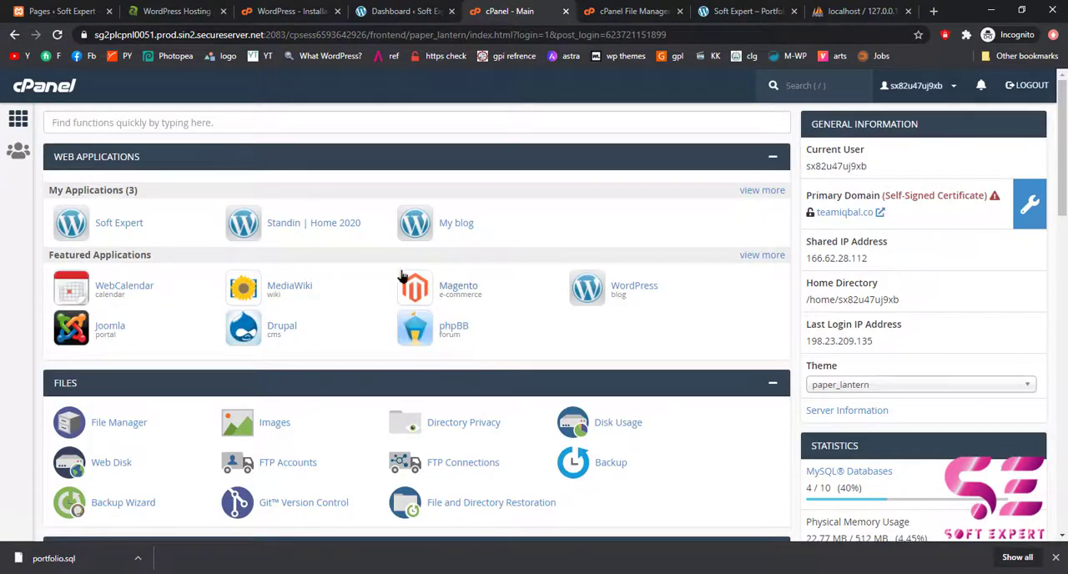
Open the hosting account's phpMyAdmin from cPanel's database tools.
{"action": "scroll", "coordinate": [296, 287], "scroll_direction": "down", "scroll_amount": 3}
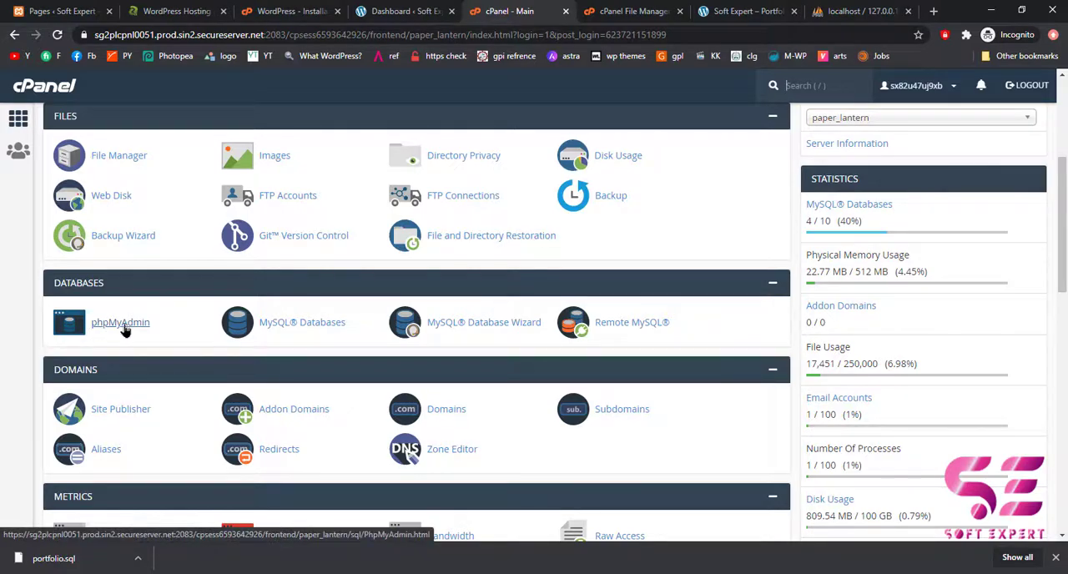
{"action": "left_click", "coordinate": [123, 330]}
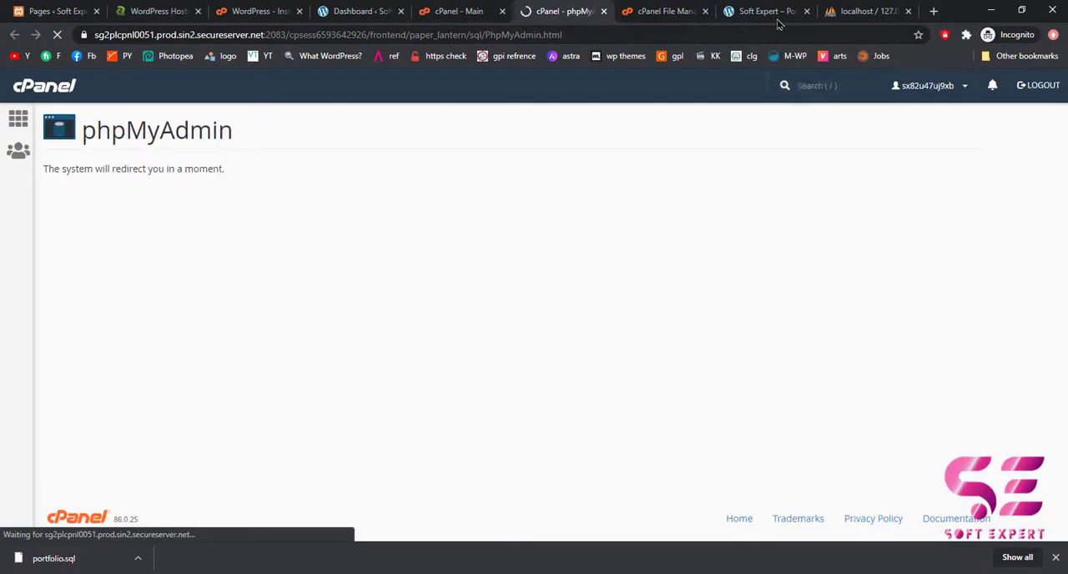
{"action": "left_click", "coordinate": [868, 11]}
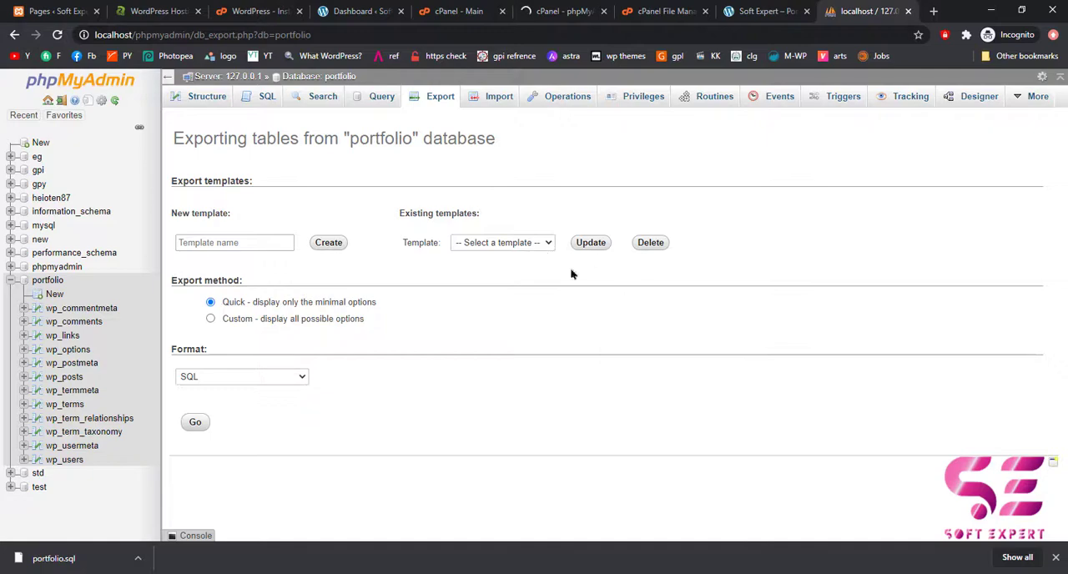
{"action": "left_click", "coordinate": [590, 10]}
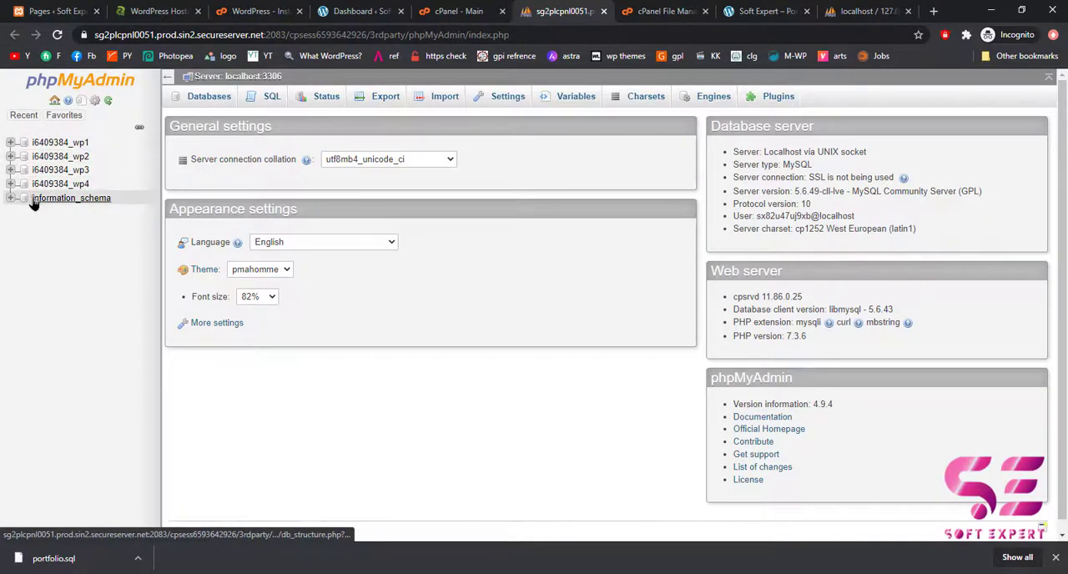
{"action": "left_click", "coordinate": [551, 14]}
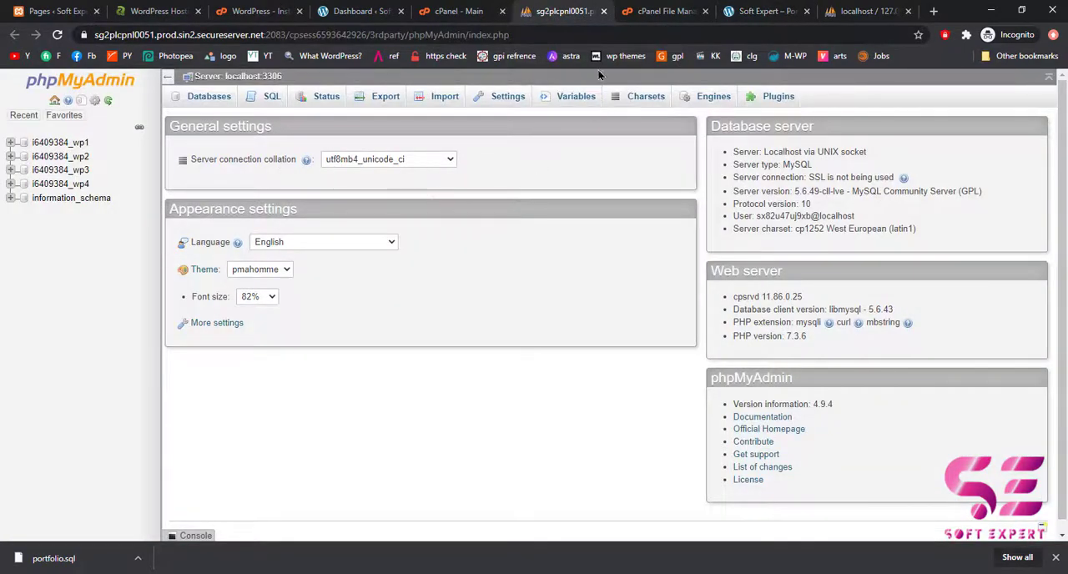
View wp-config.php in the softexpert.teamiqbal.co folder and look up the database name in its MySQL settings.
{"action": "left_click", "coordinate": [458, 13]}
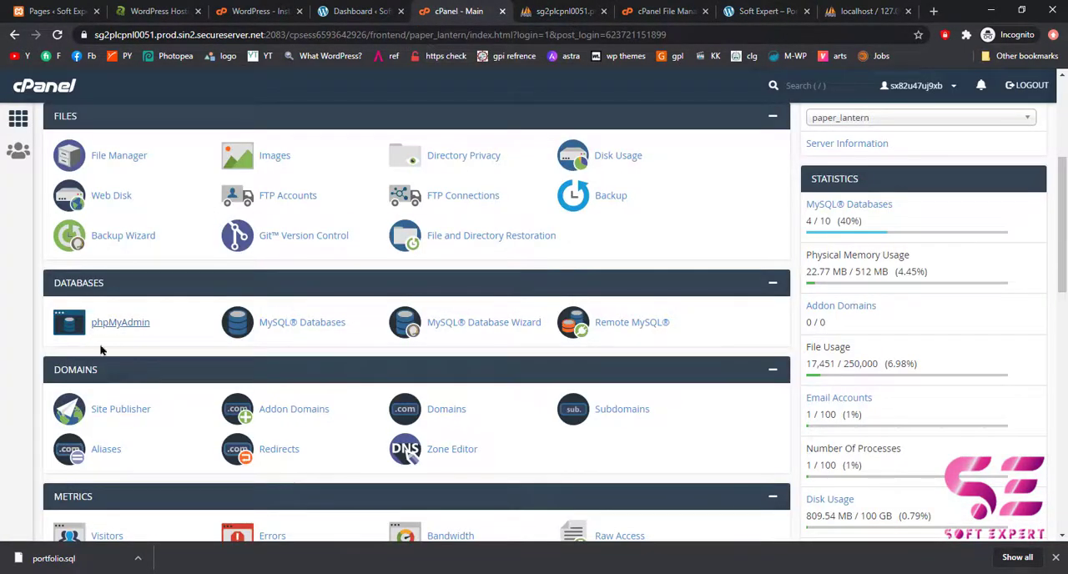
{"action": "scroll", "coordinate": [125, 351], "scroll_direction": "up", "scroll_amount": 2}
{"action": "left_click", "coordinate": [122, 295]}
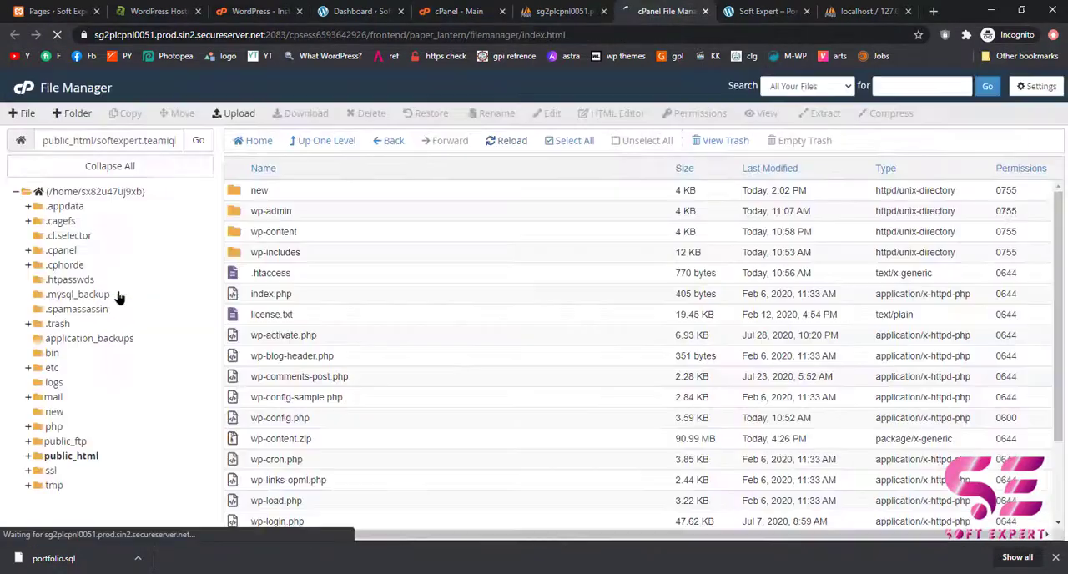
{"action": "scroll", "coordinate": [258, 315], "scroll_direction": "down", "scroll_amount": 3}
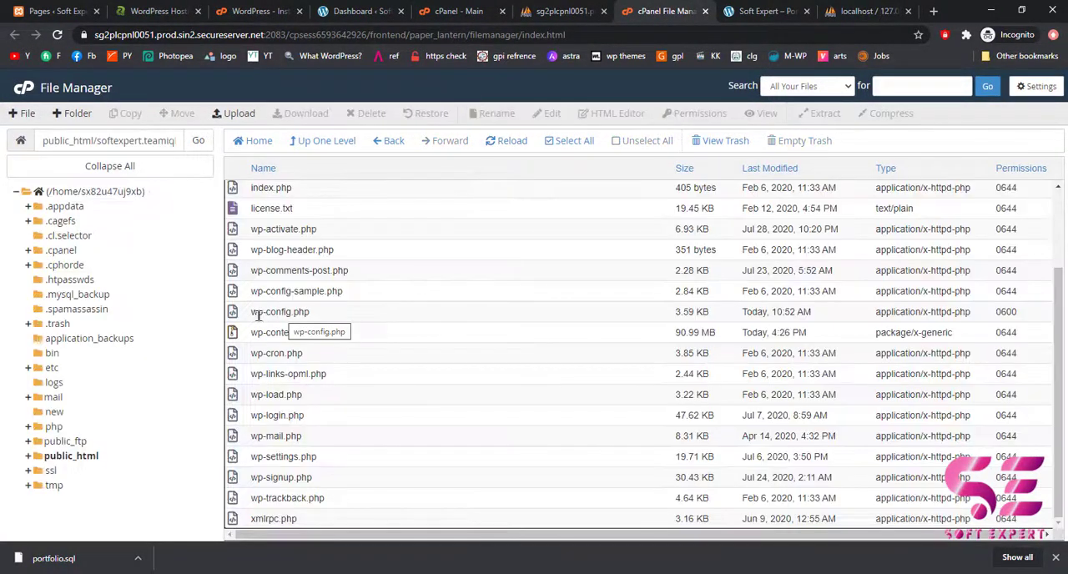
{"action": "right_click", "coordinate": [309, 312]}
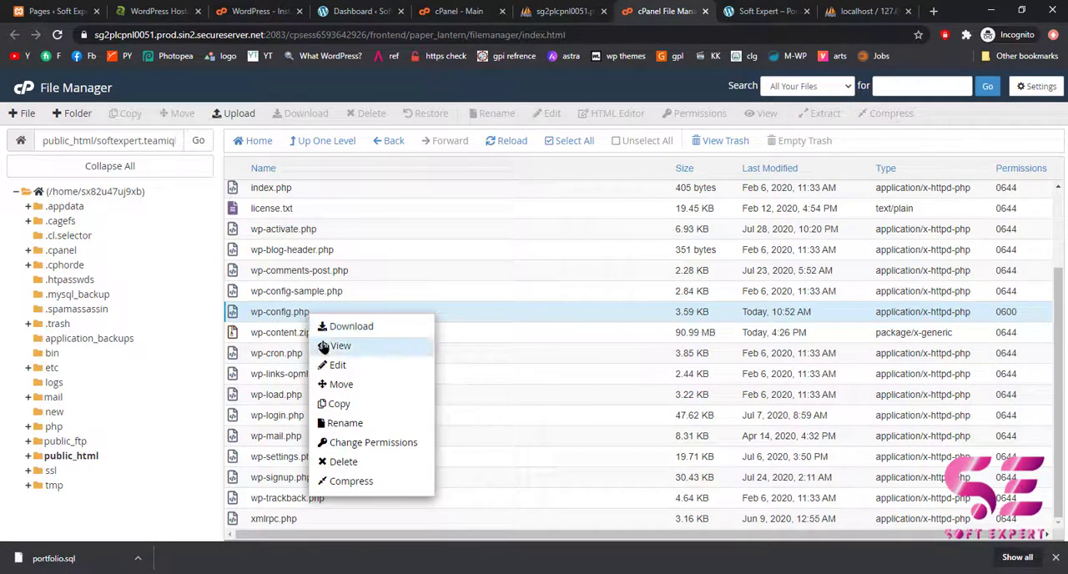
{"action": "left_click", "coordinate": [325, 347]}
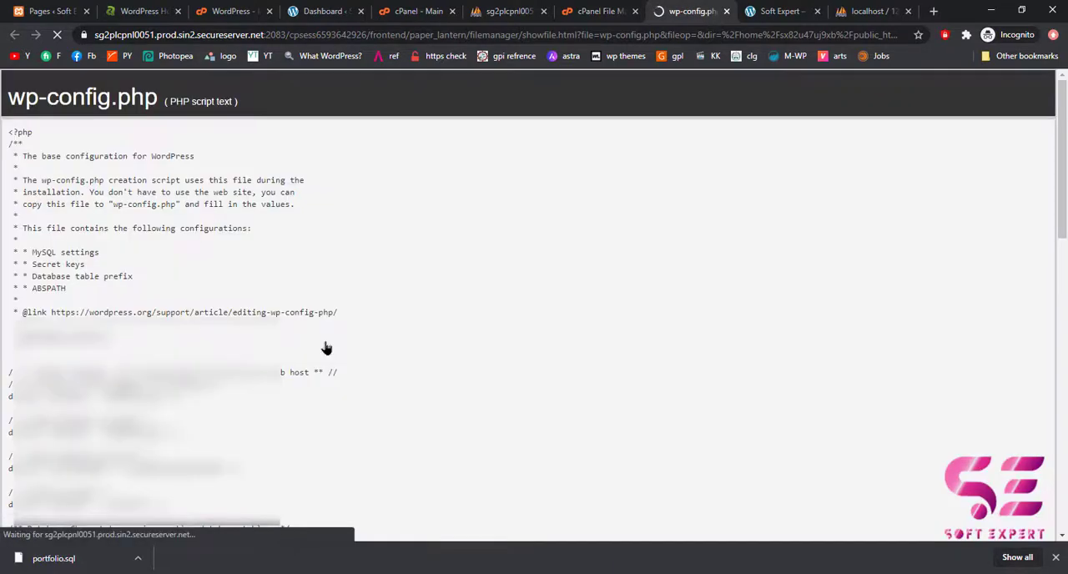
{"action": "scroll", "coordinate": [238, 351], "scroll_direction": "down", "scroll_amount": 3}
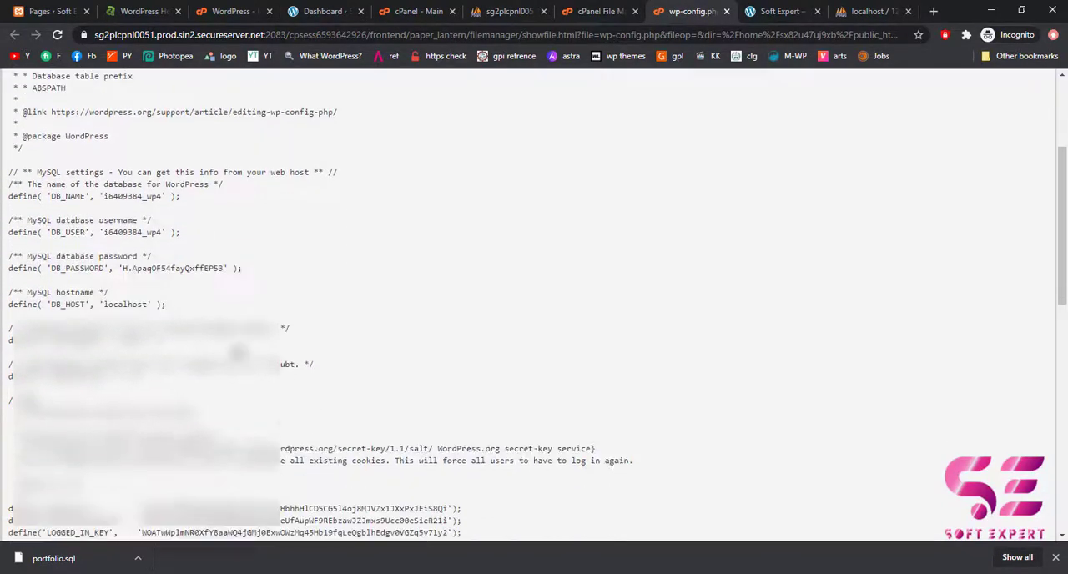
{"action": "scroll", "coordinate": [104, 297], "scroll_direction": "up", "scroll_amount": 1}
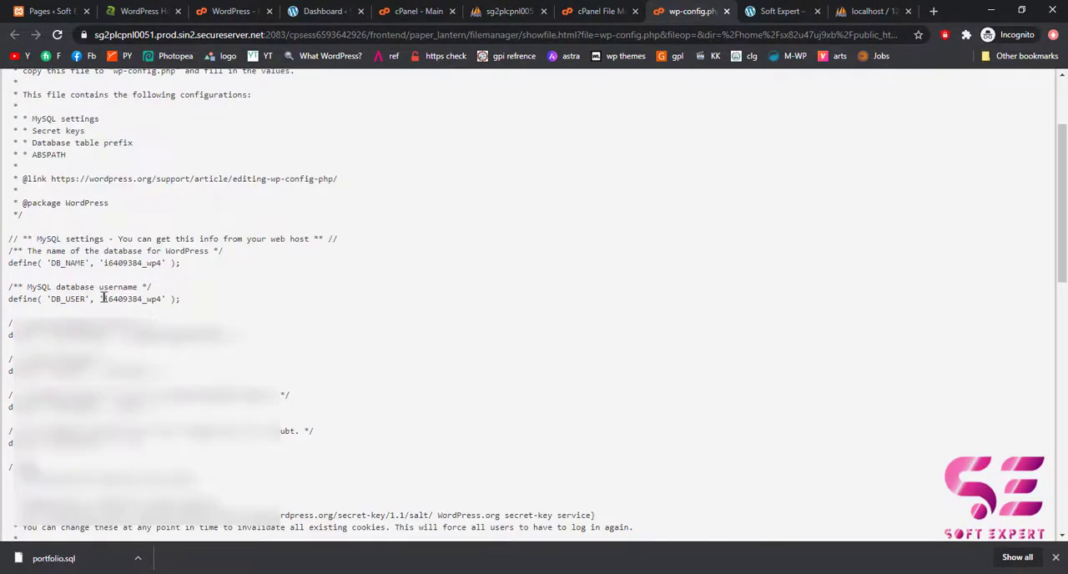
{"action": "left_click_drag", "start_coordinate": [103, 298], "coordinate": [156, 298]}
{"action": "left_click", "coordinate": [149, 309]}
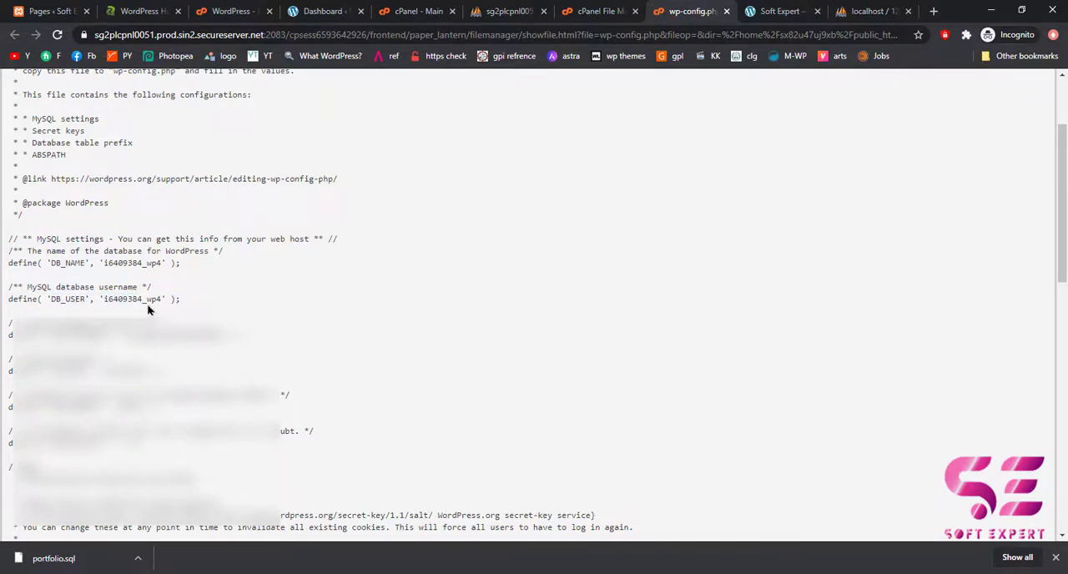
Drop all tables of the i6409384_wp4 database in the hosting phpMyAdmin.
{"action": "left_click", "coordinate": [499, 12]}
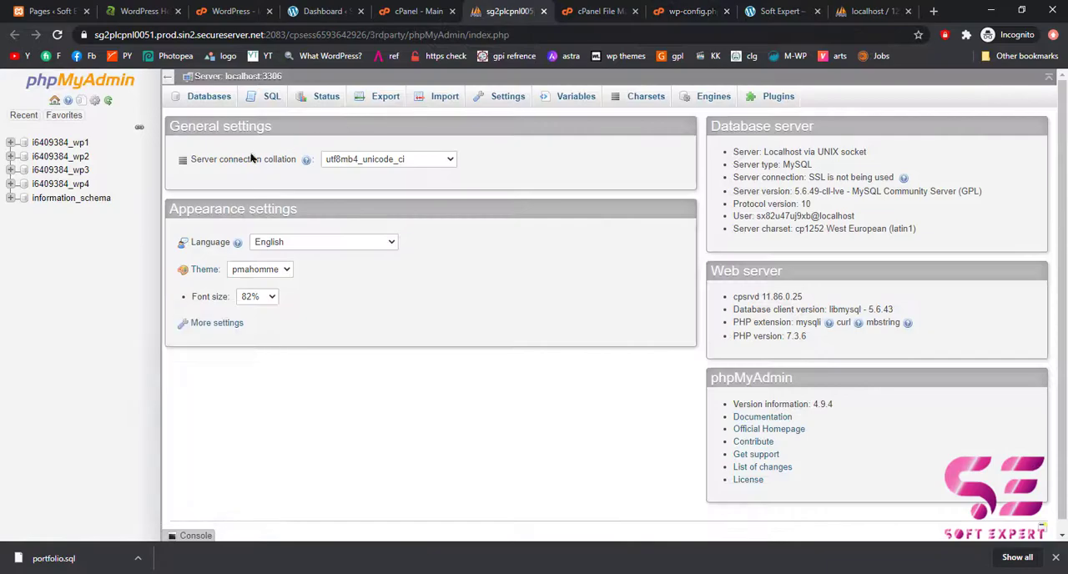
{"action": "left_click", "coordinate": [54, 185]}
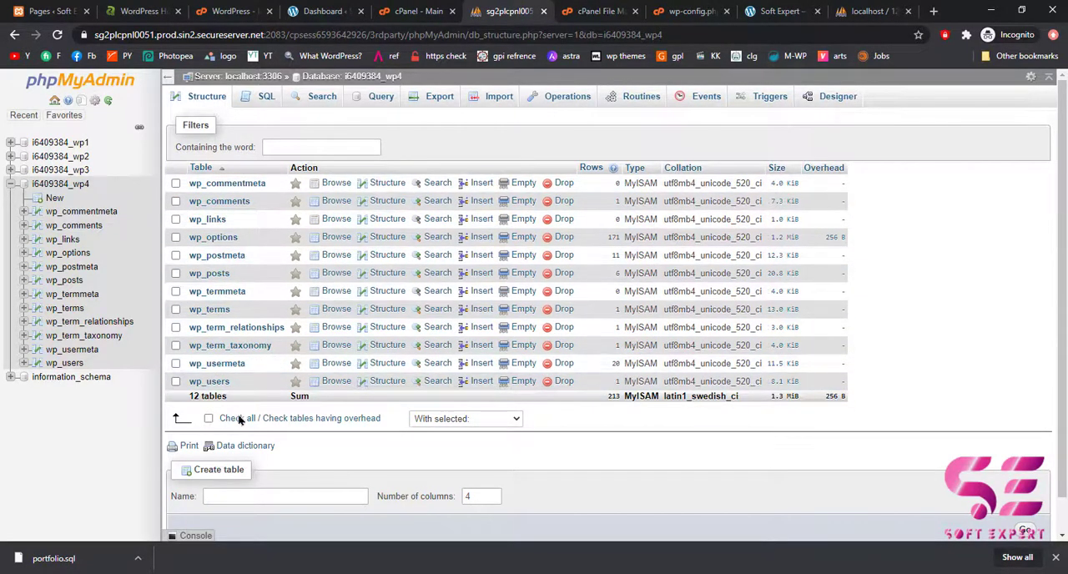
{"action": "left_click", "coordinate": [209, 420]}
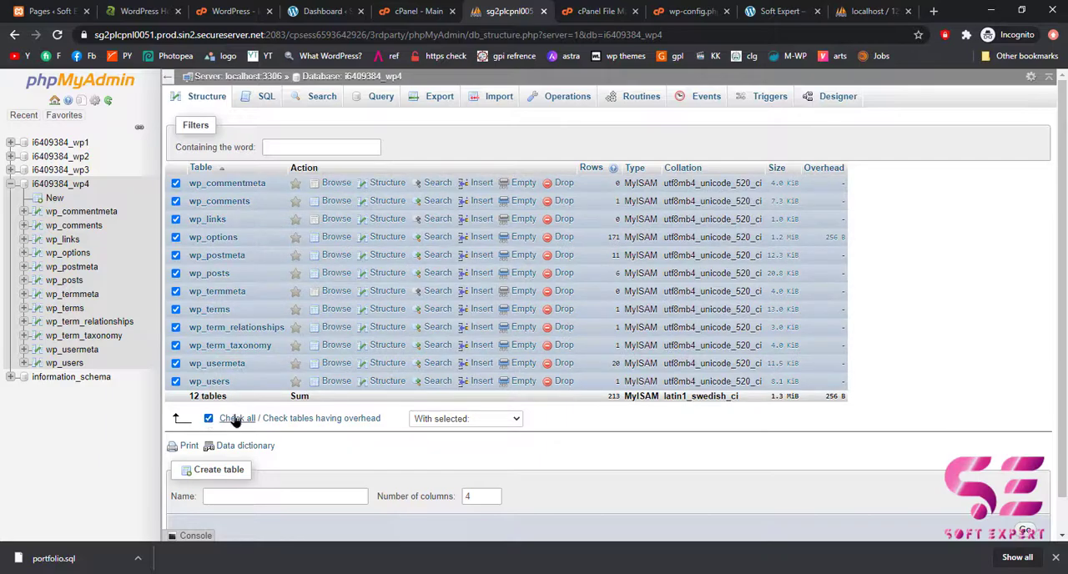
{"action": "left_click", "coordinate": [423, 418]}
{"action": "left_click", "coordinate": [434, 205]}
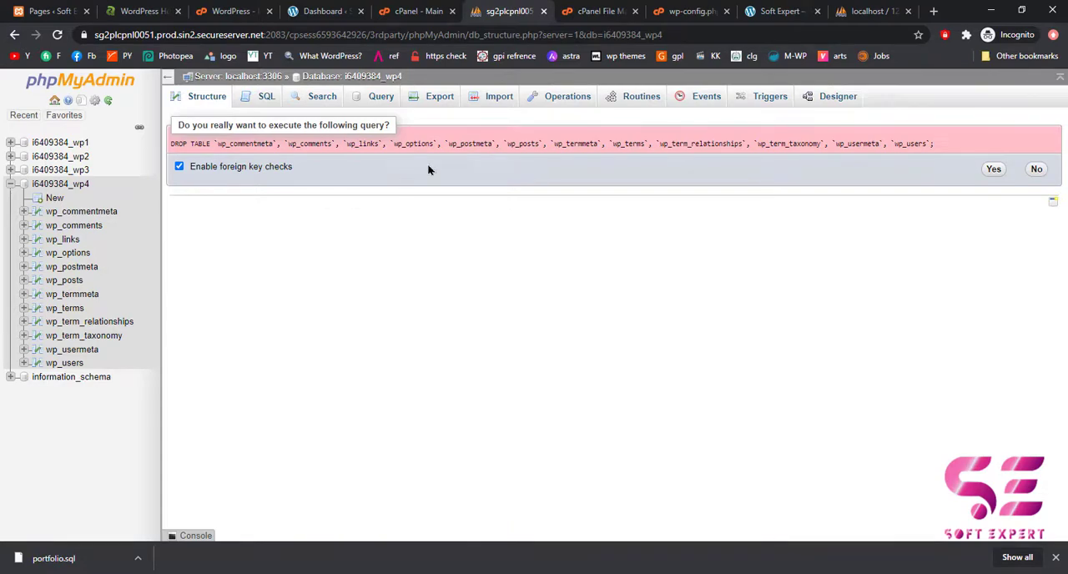
{"action": "left_click", "coordinate": [994, 171]}
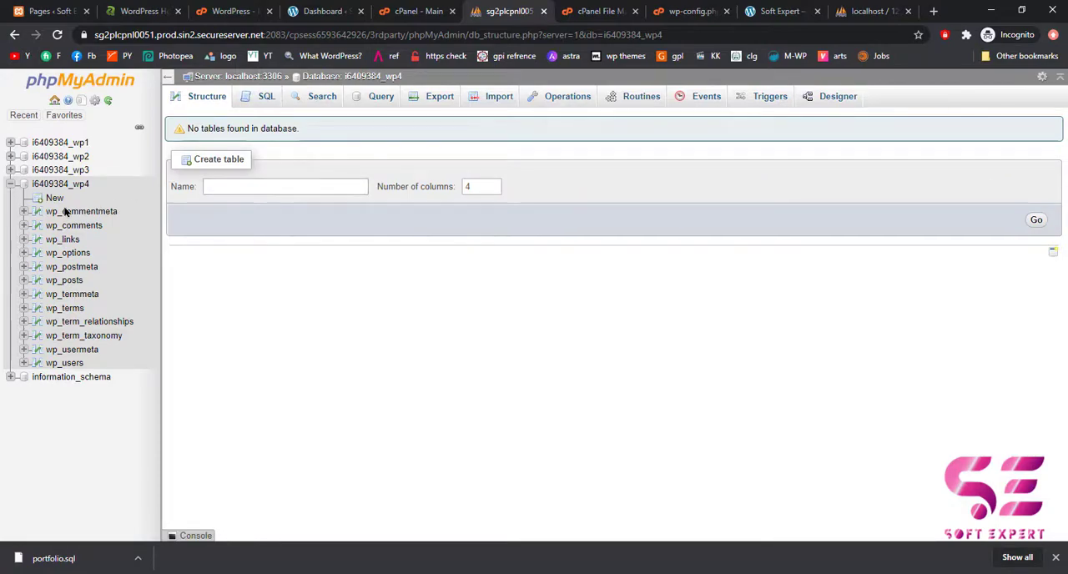
Import portfolio.sql from Downloads into the i6409384_wp4 database in SQL format.
{"action": "left_click", "coordinate": [35, 186]}
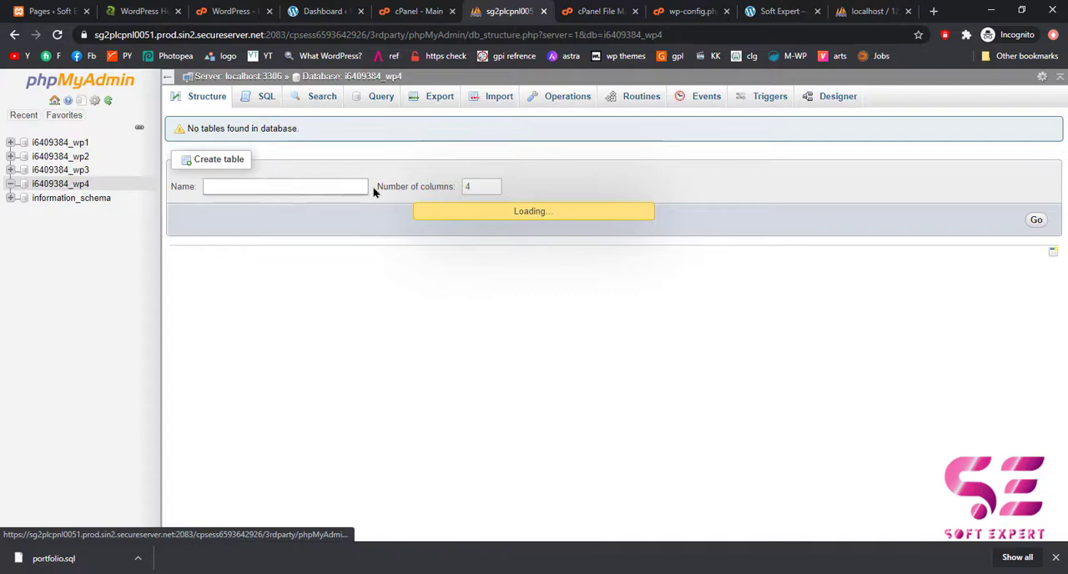
{"action": "left_click", "coordinate": [497, 100]}
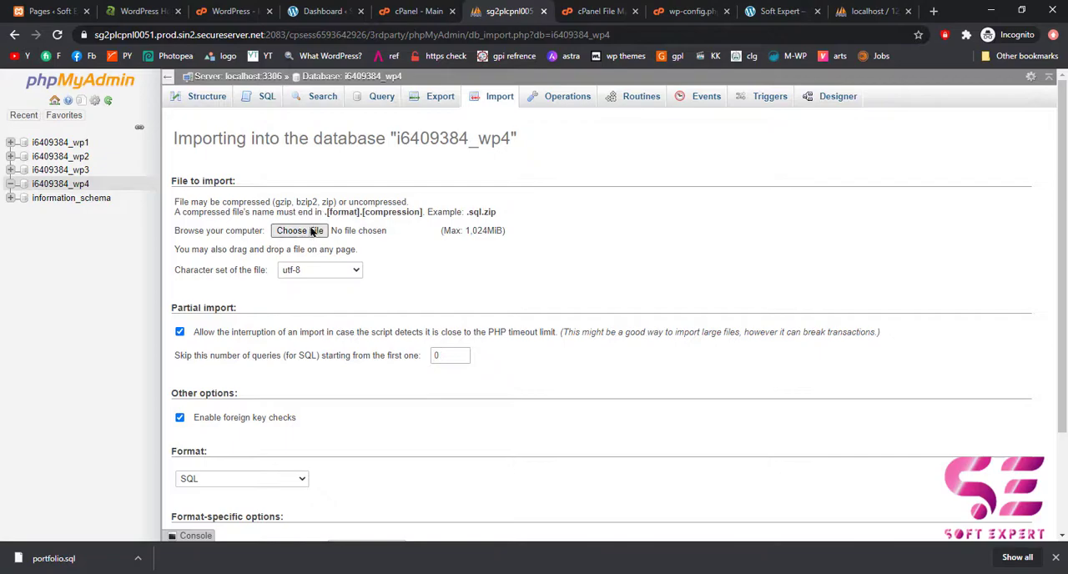
{"action": "left_click", "coordinate": [299, 231]}
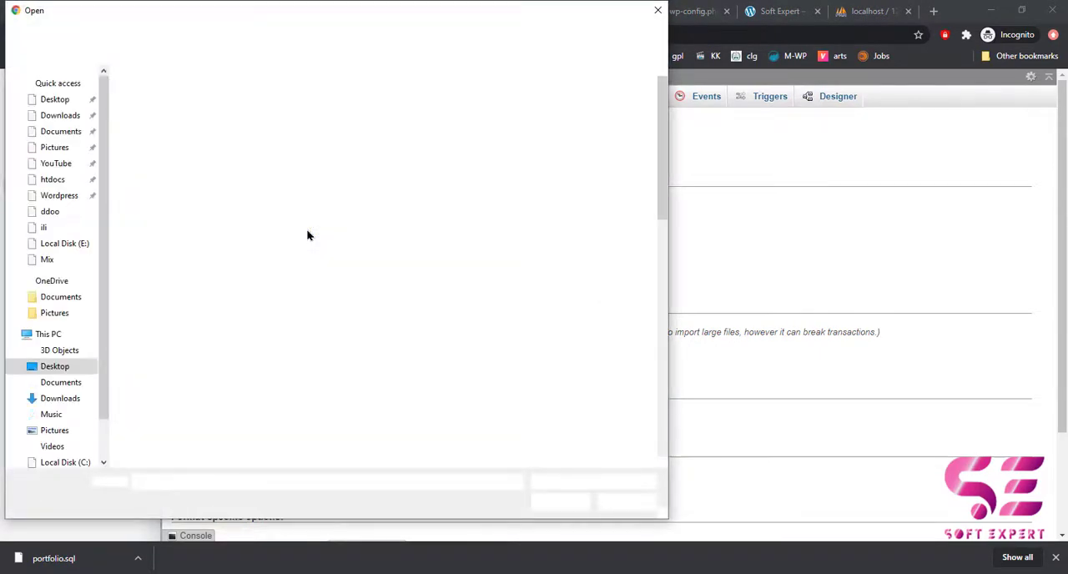
{"action": "left_click", "coordinate": [62, 120]}
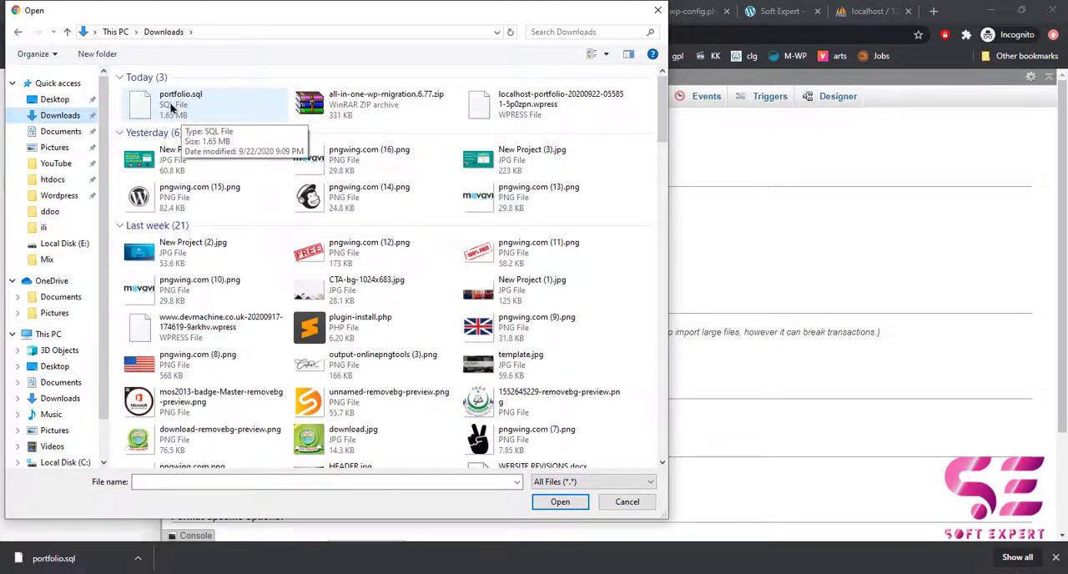
{"action": "left_click", "coordinate": [172, 106]}
{"action": "left_click", "coordinate": [560, 501]}
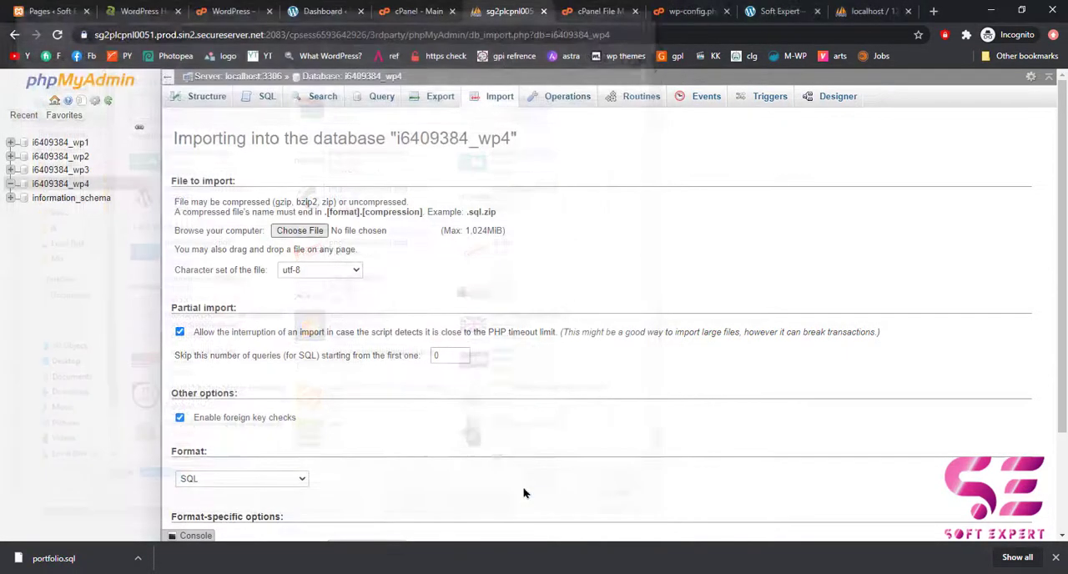
{"action": "scroll", "coordinate": [313, 397], "scroll_direction": "down", "scroll_amount": 3}
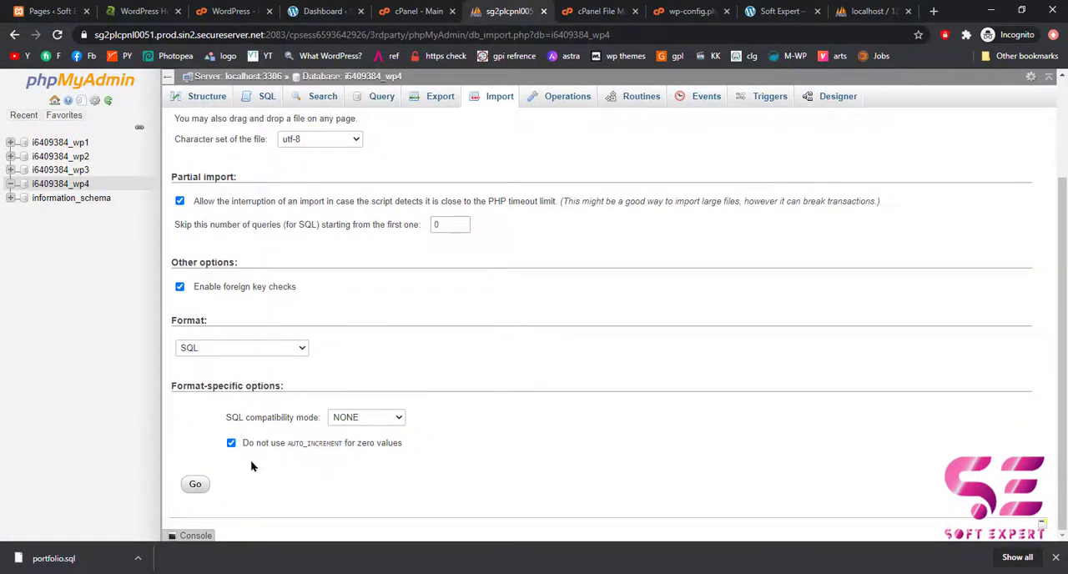
{"action": "left_click", "coordinate": [196, 486]}
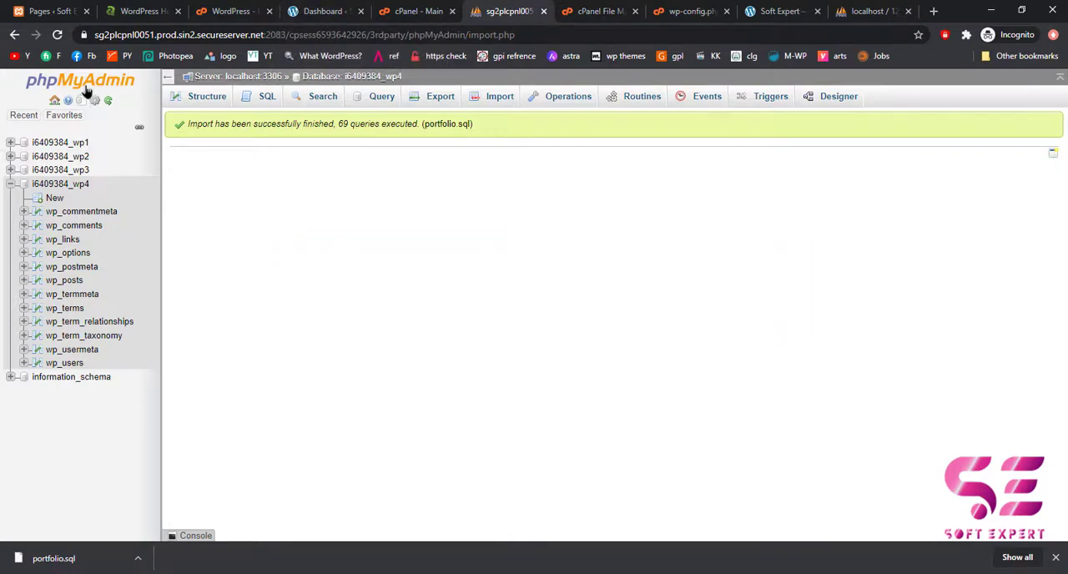
Compare the live softexpert.teamiqbal.co home page with the local site at localhost/portfolio.
{"action": "left_click", "coordinate": [43, 7]}
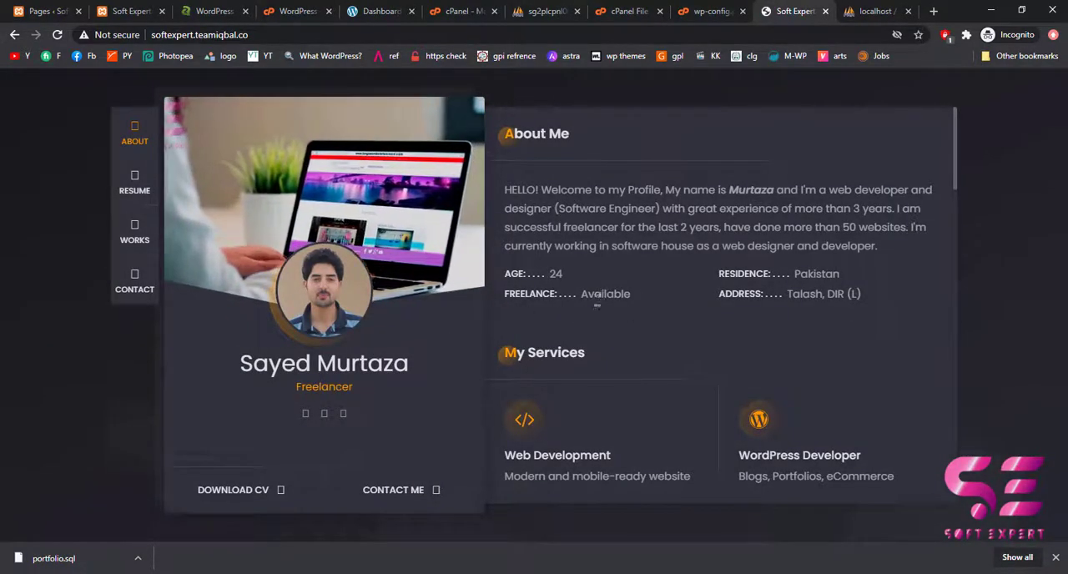
{"action": "scroll", "coordinate": [574, 325], "scroll_direction": "down", "scroll_amount": 3}
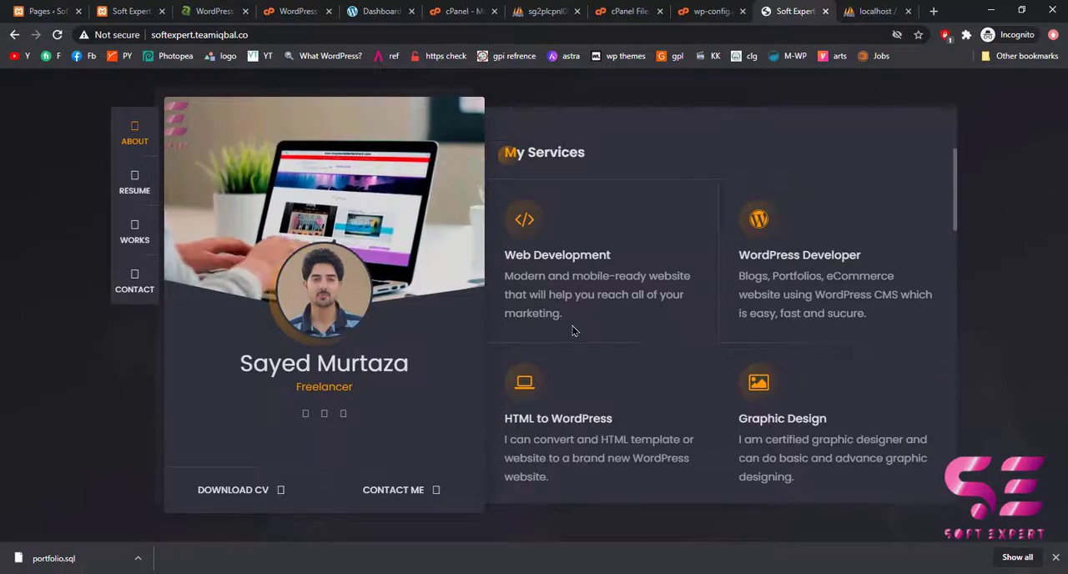
{"action": "scroll", "coordinate": [573, 331], "scroll_direction": "up", "scroll_amount": 3}
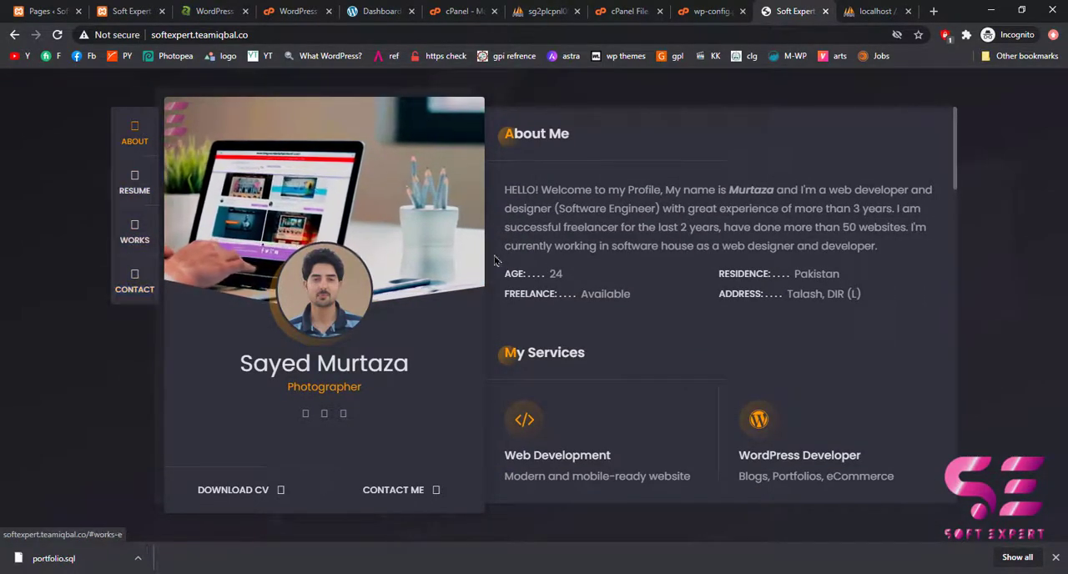
{"action": "left_click", "coordinate": [121, 12]}
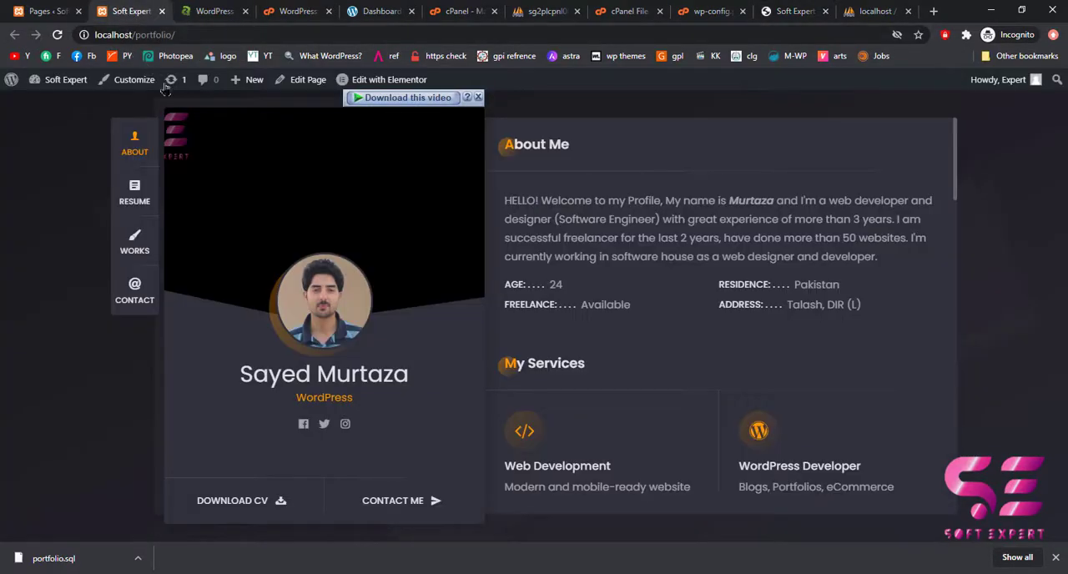
{"action": "scroll", "coordinate": [667, 336], "scroll_direction": "down", "scroll_amount": 8}
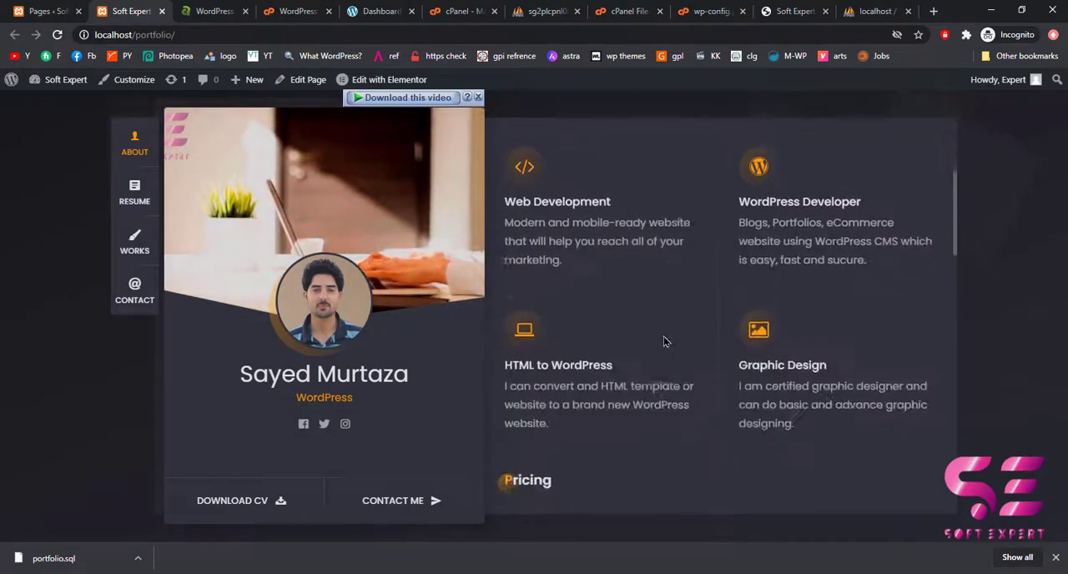
{"action": "left_click", "coordinate": [784, 10]}
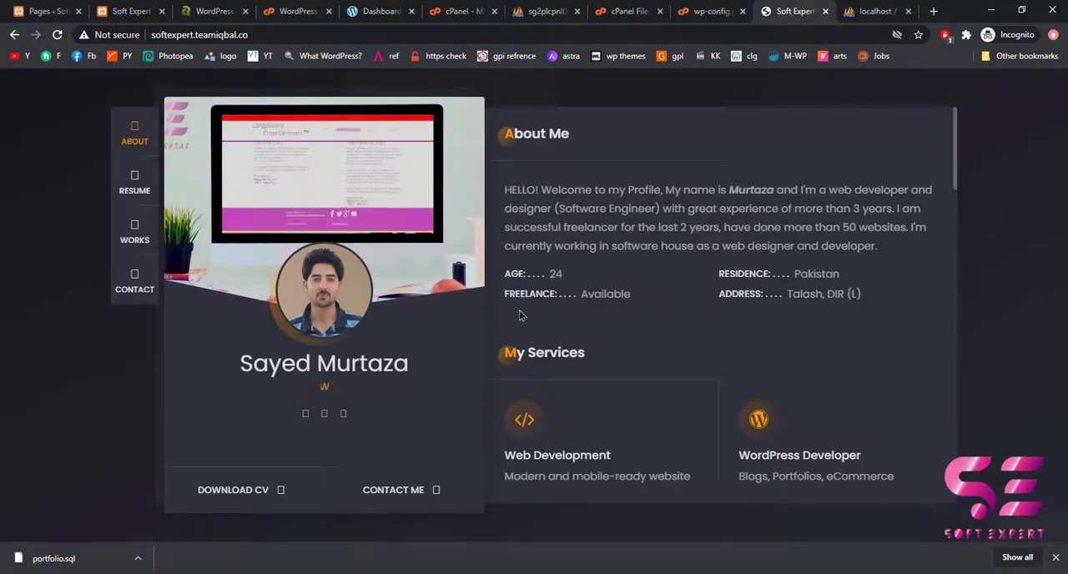
Compare the page sections and icons of the live softexpert.teamiqbal.co site with those of localhost/portfolio.
{"action": "scroll", "coordinate": [513, 369], "scroll_direction": "down", "scroll_amount": 8}
{"action": "scroll", "coordinate": [513, 369], "scroll_direction": "down", "scroll_amount": 6}
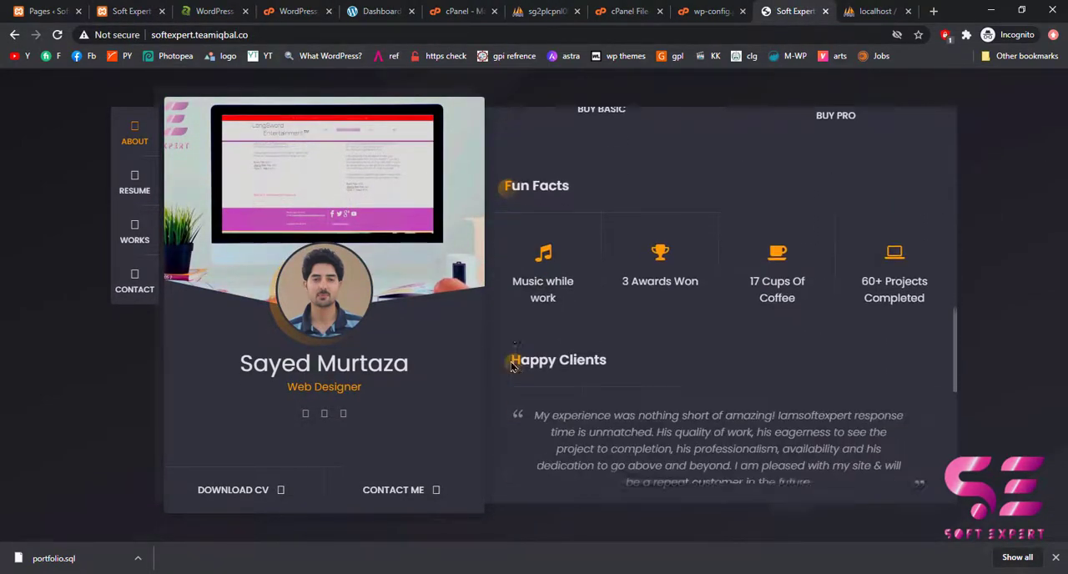
{"action": "scroll", "coordinate": [513, 365], "scroll_direction": "up", "scroll_amount": 3}
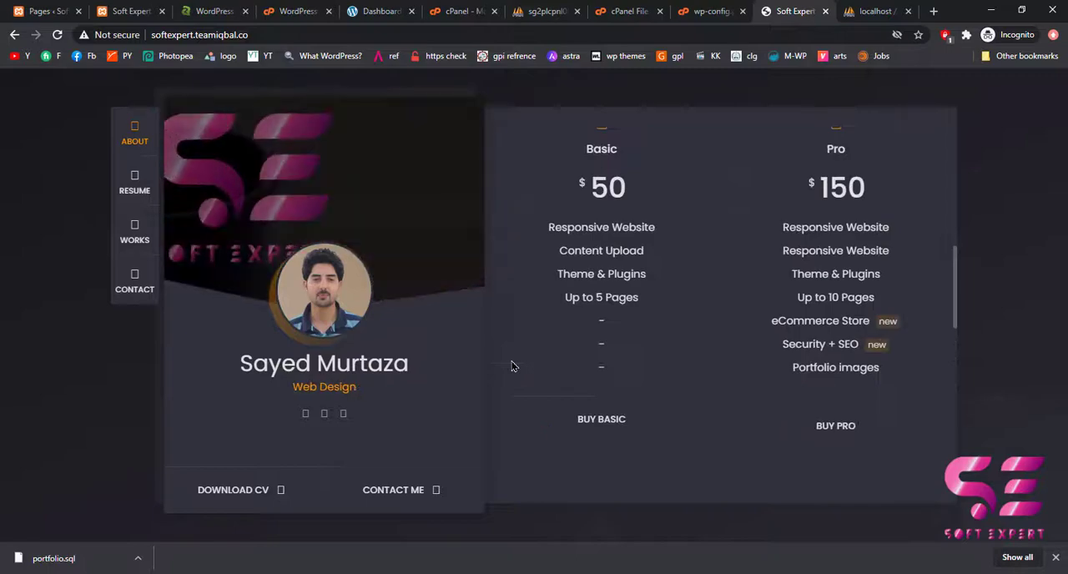
{"action": "left_click", "coordinate": [121, 6]}
{"action": "left_click", "coordinate": [789, 7]}
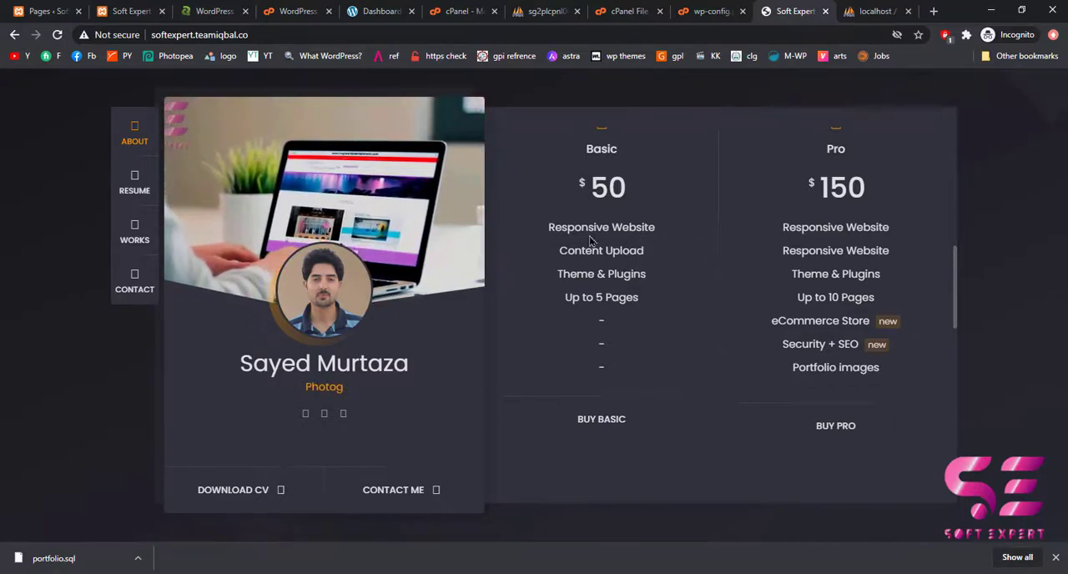
{"action": "left_click", "coordinate": [127, 11]}
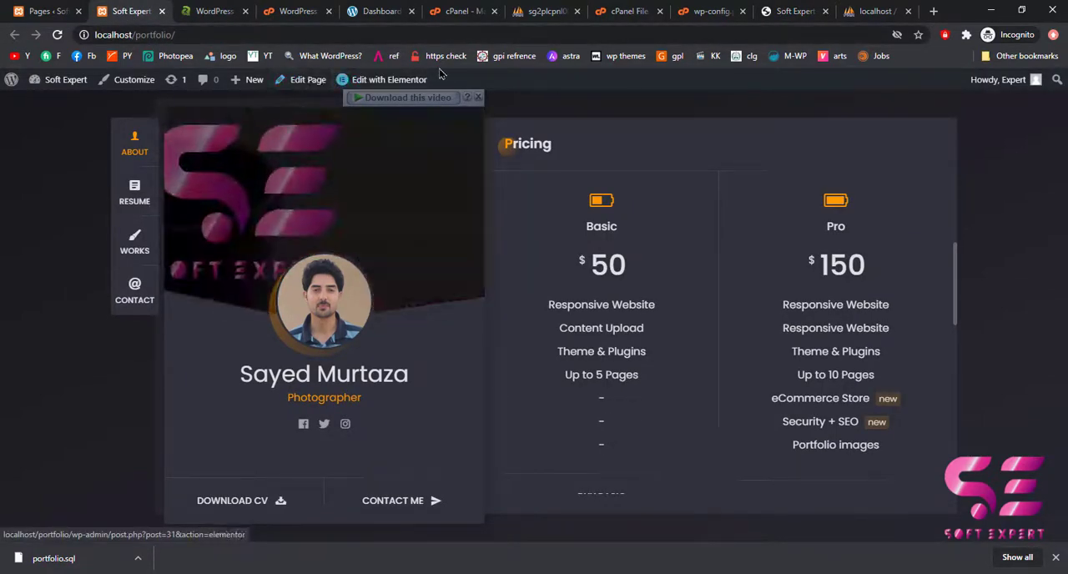
{"action": "left_click", "coordinate": [790, 11]}
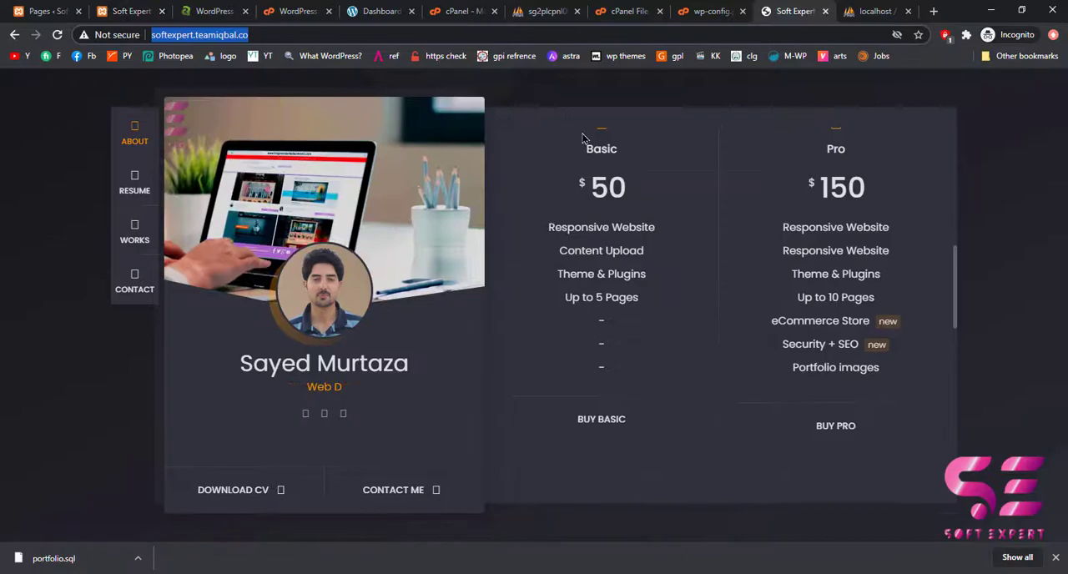
Try to log back in to the expired softexpert.teamiqbal.co WordPress admin session with the saved username and account password.
{"action": "left_click", "coordinate": [370, 12]}
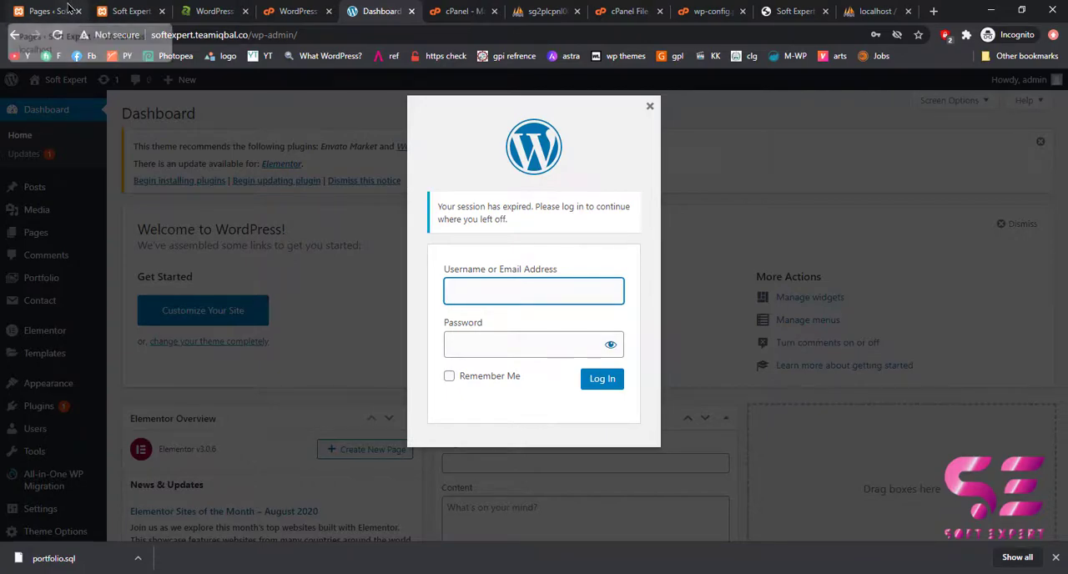
{"action": "left_click", "coordinate": [471, 284]}
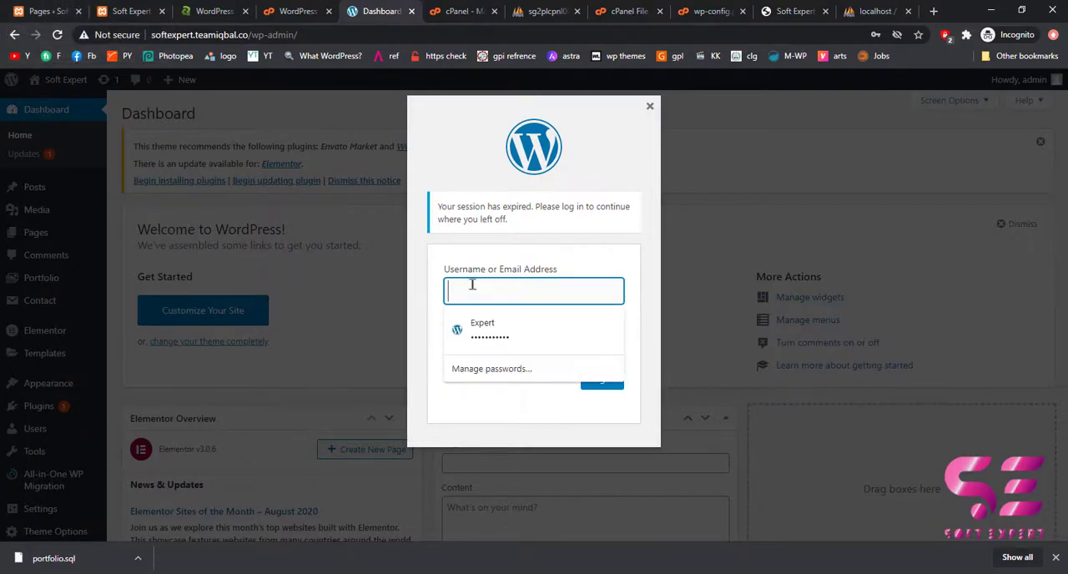
{"action": "left_click", "coordinate": [480, 327]}
{"action": "left_click", "coordinate": [604, 383]}
{"action": "left_click", "coordinate": [464, 151]}
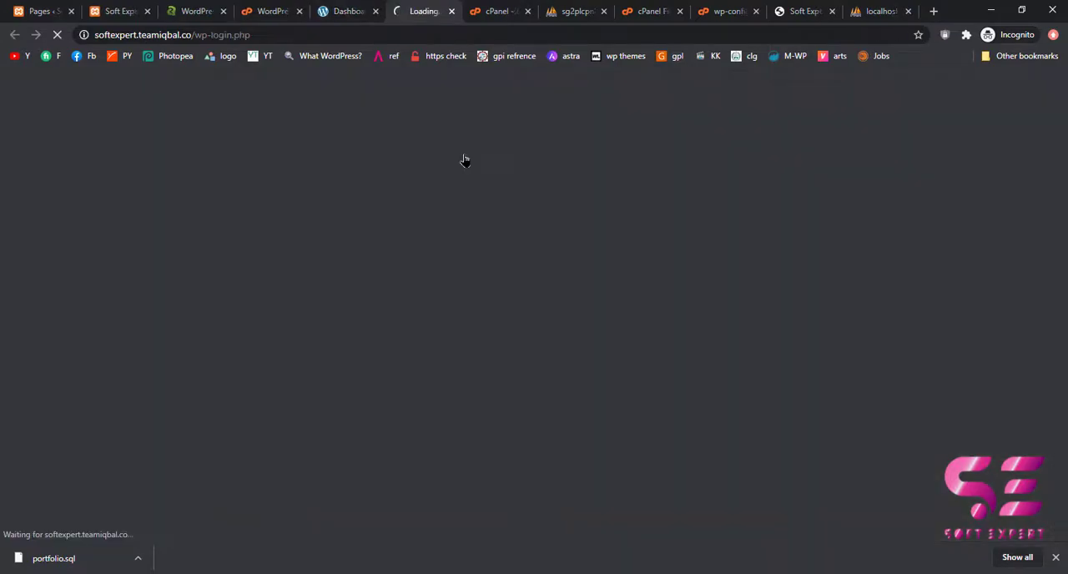
{"action": "left_click", "coordinate": [501, 274]}
{"action": "left_click", "coordinate": [500, 317]}
{"action": "left_click", "coordinate": [603, 362]}
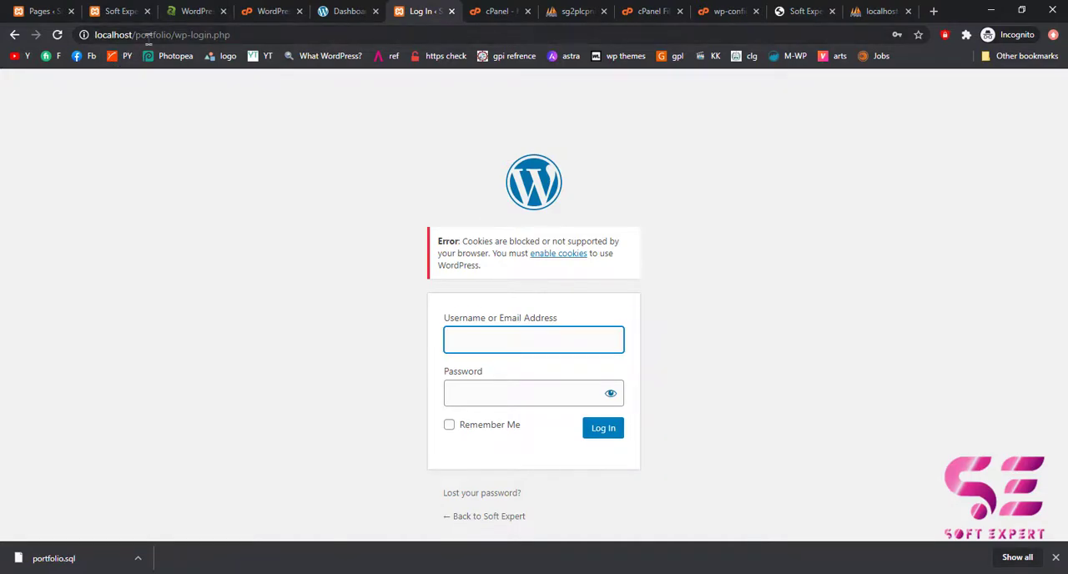
Open the wp_options table of the i6409384_wp4 database in the hosting phpMyAdmin.
{"action": "left_click", "coordinate": [338, 12]}
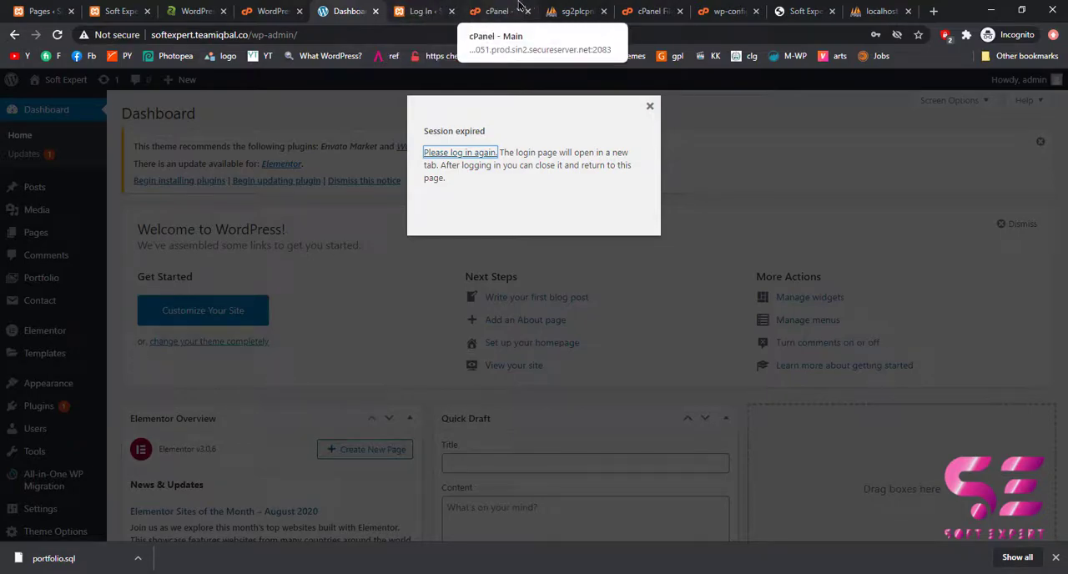
{"action": "left_click", "coordinate": [554, 10]}
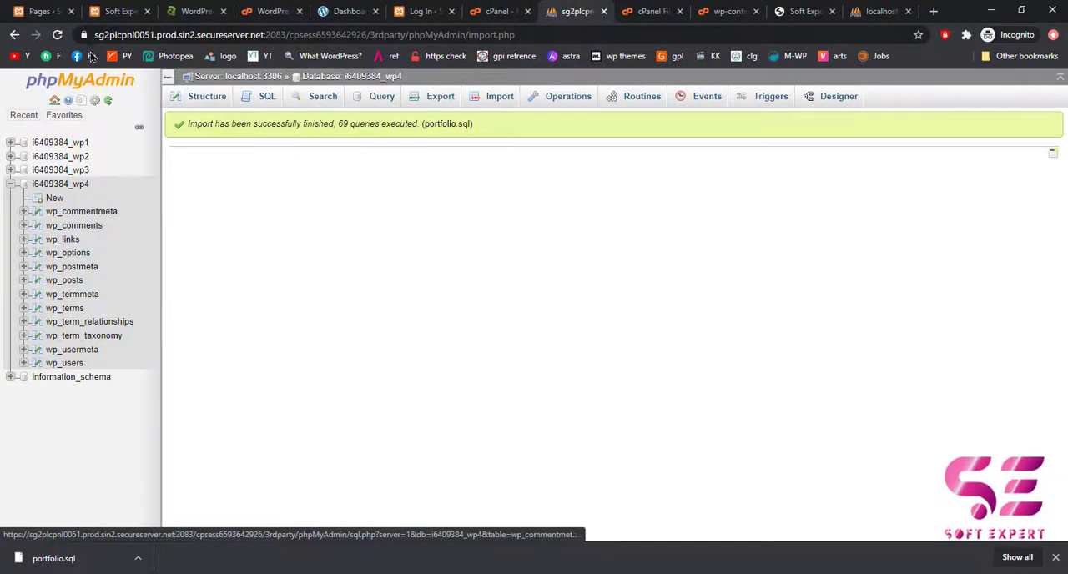
{"action": "left_click", "coordinate": [68, 254]}
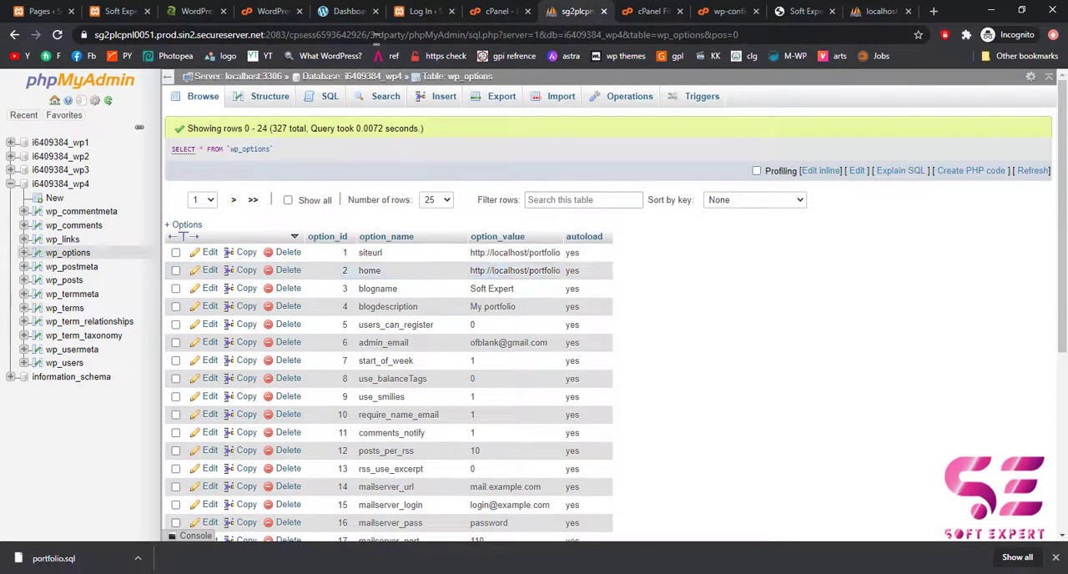
{"action": "left_click", "coordinate": [349, 12]}
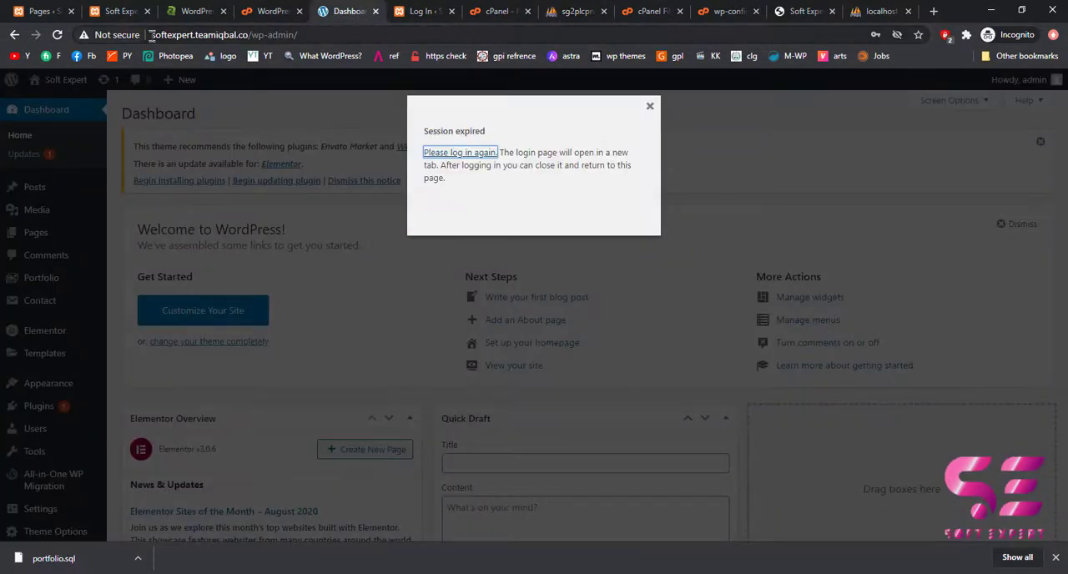
{"action": "left_click_drag", "start_coordinate": [151, 35], "coordinate": [248, 35]}
{"action": "key", "text": "ctrl+c"}
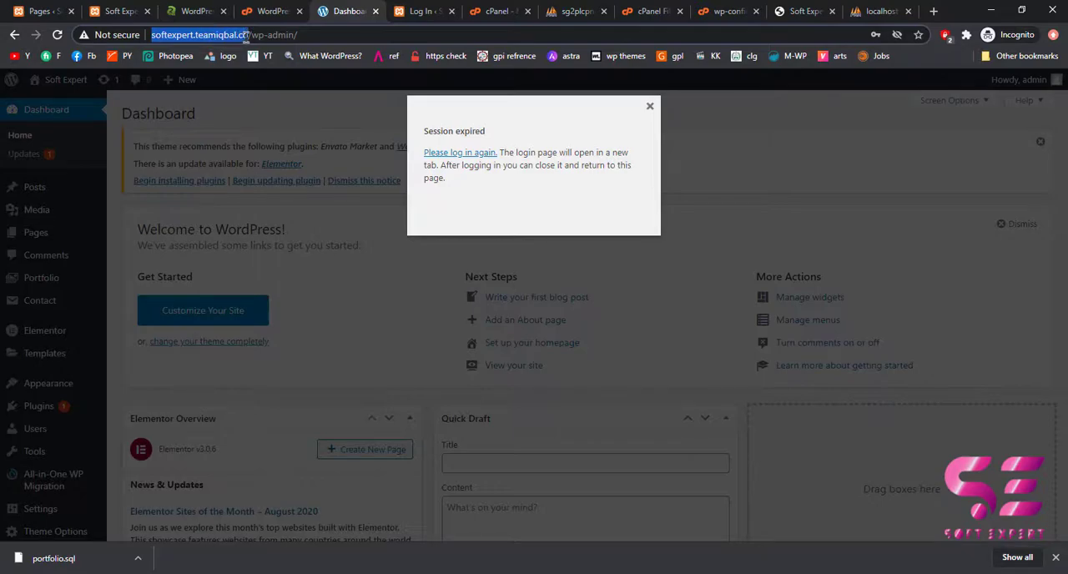
{"action": "left_click", "coordinate": [576, 11]}
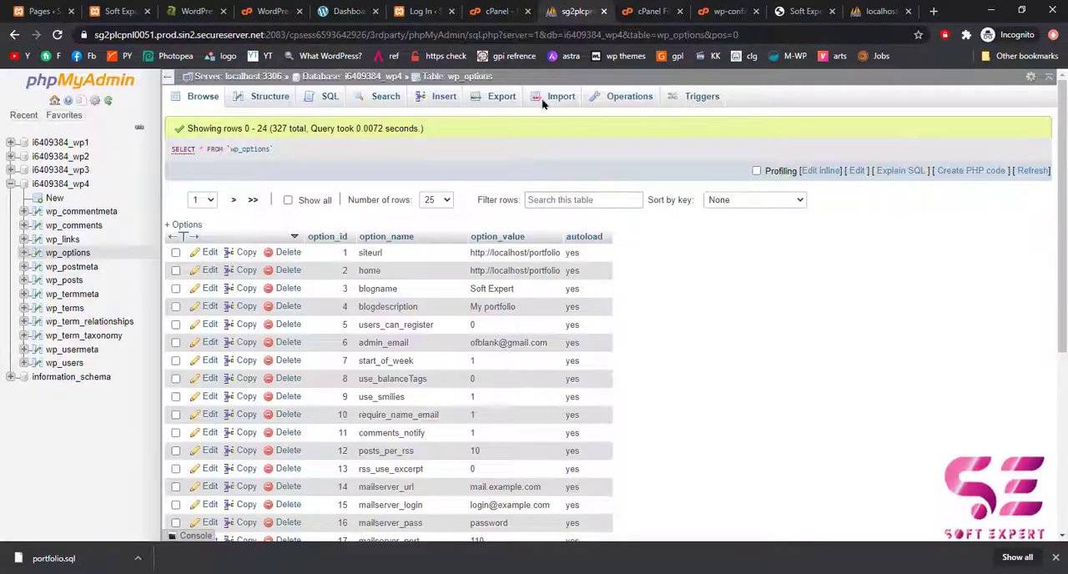
{"action": "double_click", "coordinate": [495, 253]}
{"action": "key", "text": "ctrl+a"}
{"action": "key", "text": "ctrl+v"}
{"action": "double_click", "coordinate": [495, 270]}
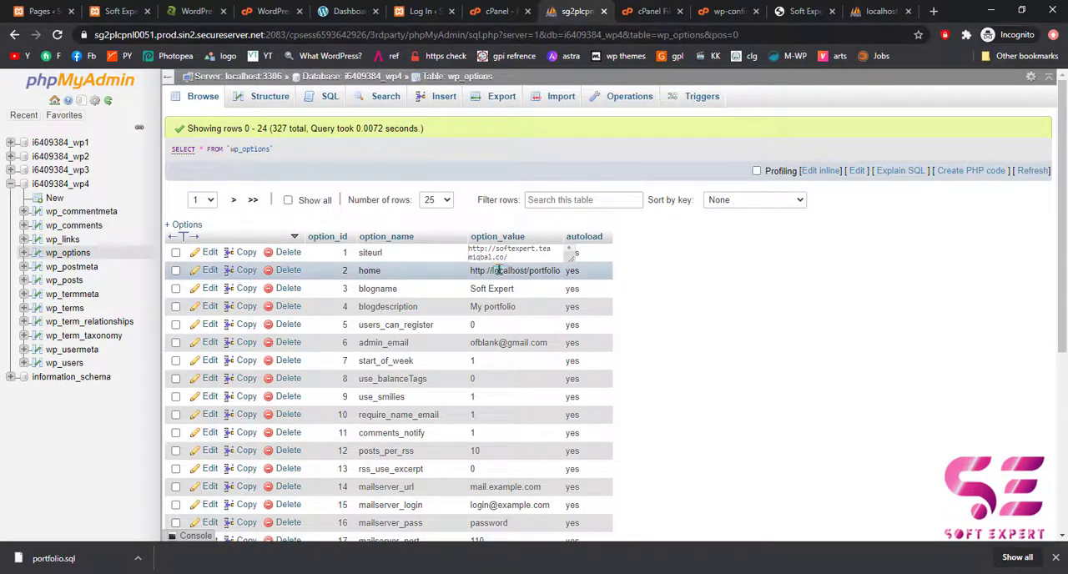
{"action": "double_click", "coordinate": [499, 309]}
{"action": "key", "text": "ctrl+a"}
{"action": "key", "text": "ctrl+v"}
{"action": "left_click", "coordinate": [695, 339]}
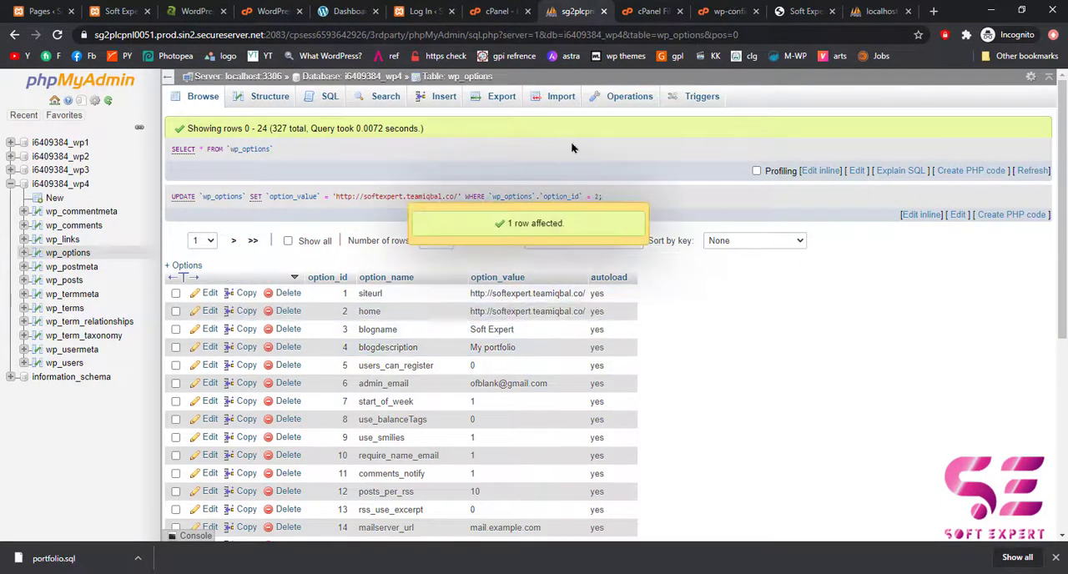
Log in to the softexpert.teamiqbal.co WordPress admin with the local site's username and account password.
{"action": "left_click", "coordinate": [423, 12]}
{"action": "left_click", "coordinate": [349, 11]}
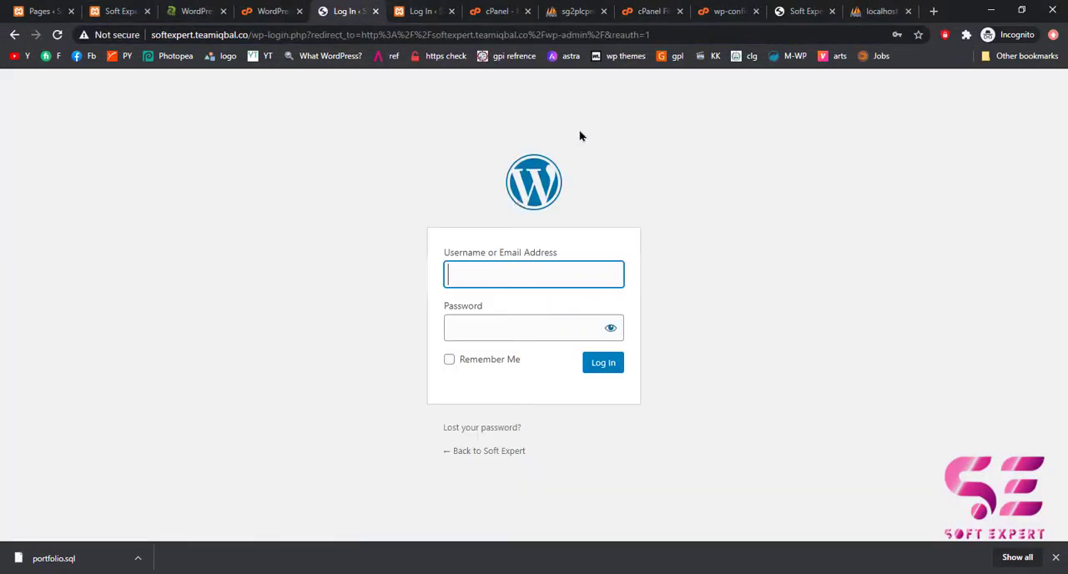
{"action": "left_click", "coordinate": [487, 271]}
{"action": "type", "text": "Expert"}
{"action": "key", "text": "Tab"}
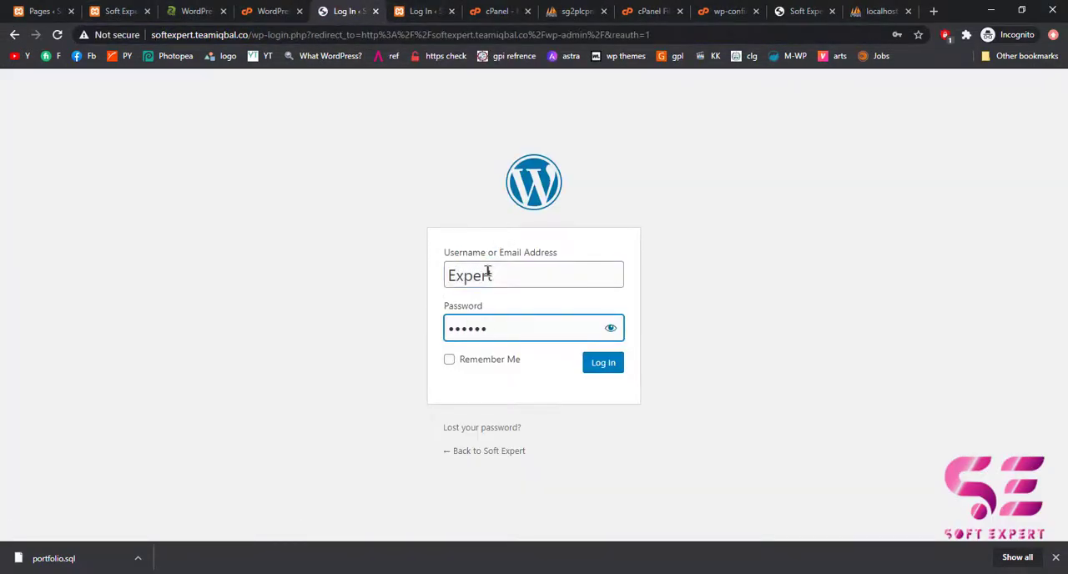
{"action": "left_click", "coordinate": [605, 370]}
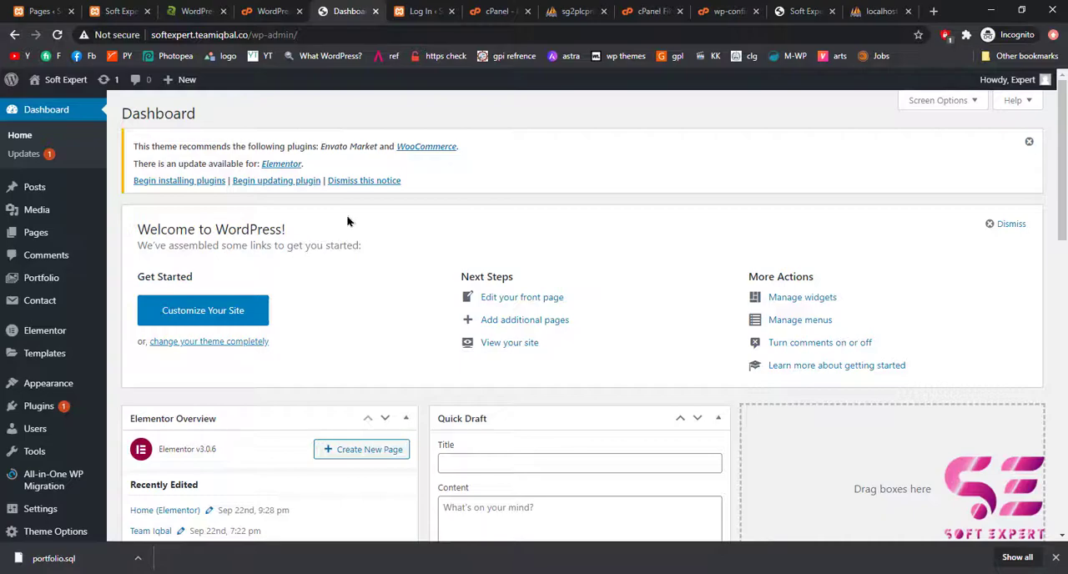
Open the Replace URL settings of the Elementor tools in the live site's WordPress admin.
{"action": "left_click", "coordinate": [121, 11]}
{"action": "left_click", "coordinate": [348, 10]}
{"action": "scroll", "coordinate": [293, 334], "scroll_direction": "down", "scroll_amount": 3}
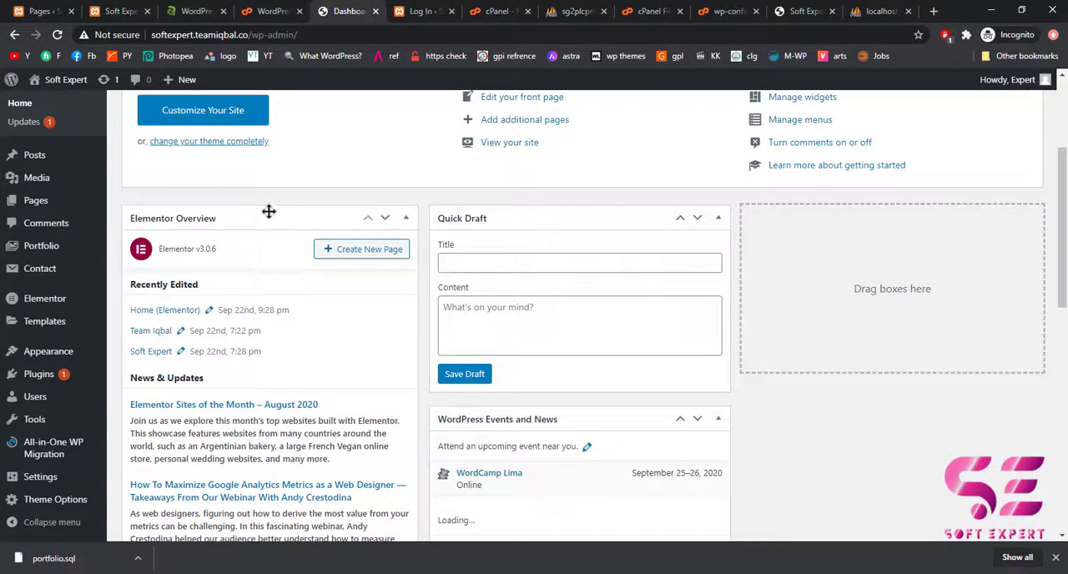
{"action": "mouse_move", "coordinate": [44, 307]}
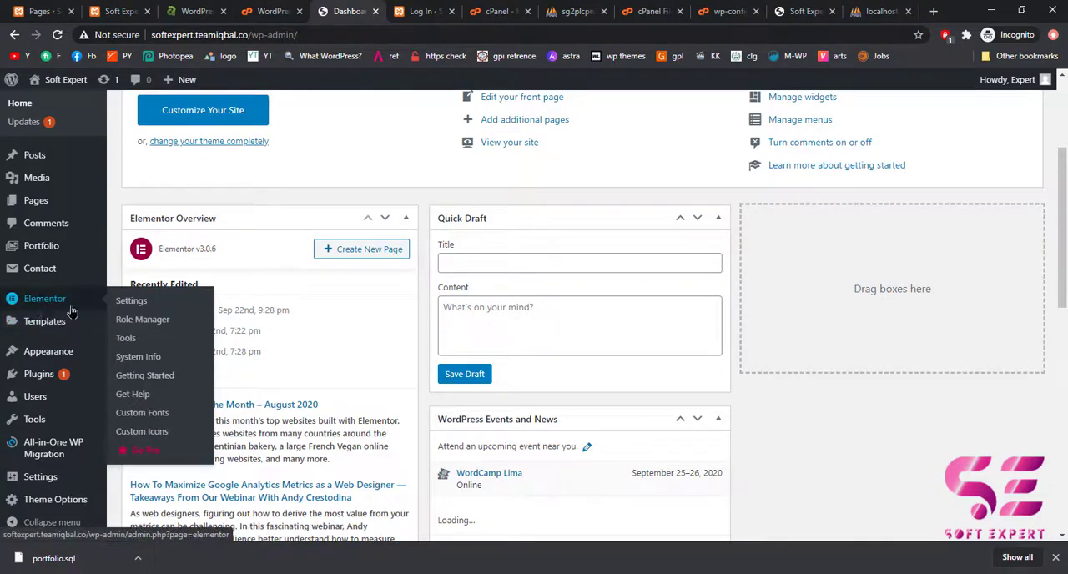
{"action": "left_click", "coordinate": [131, 342]}
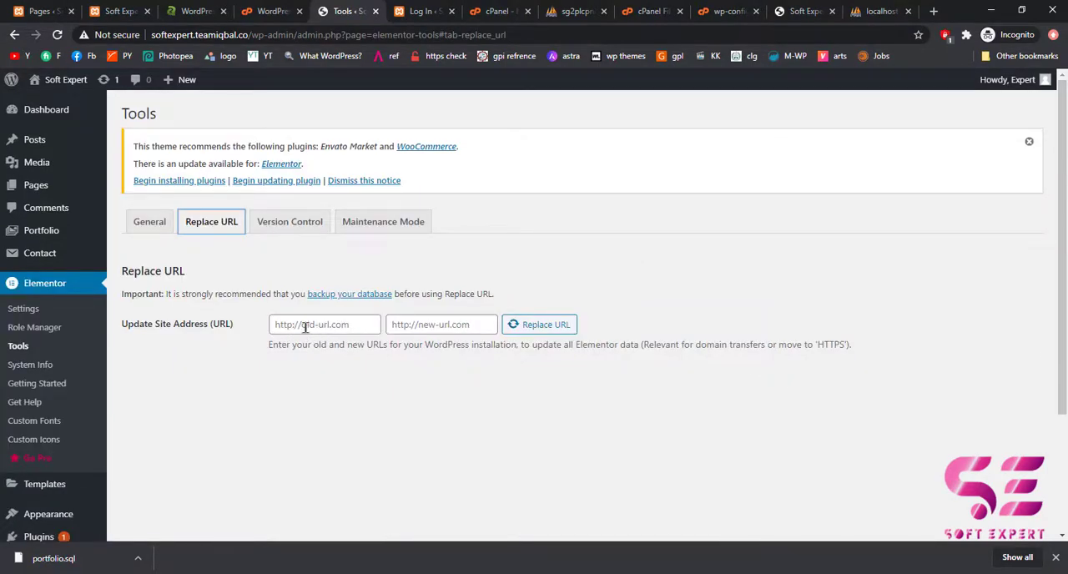
{"action": "left_click", "coordinate": [117, 11]}
{"action": "left_click", "coordinate": [125, 35]}
{"action": "key", "text": "ctrl+c"}
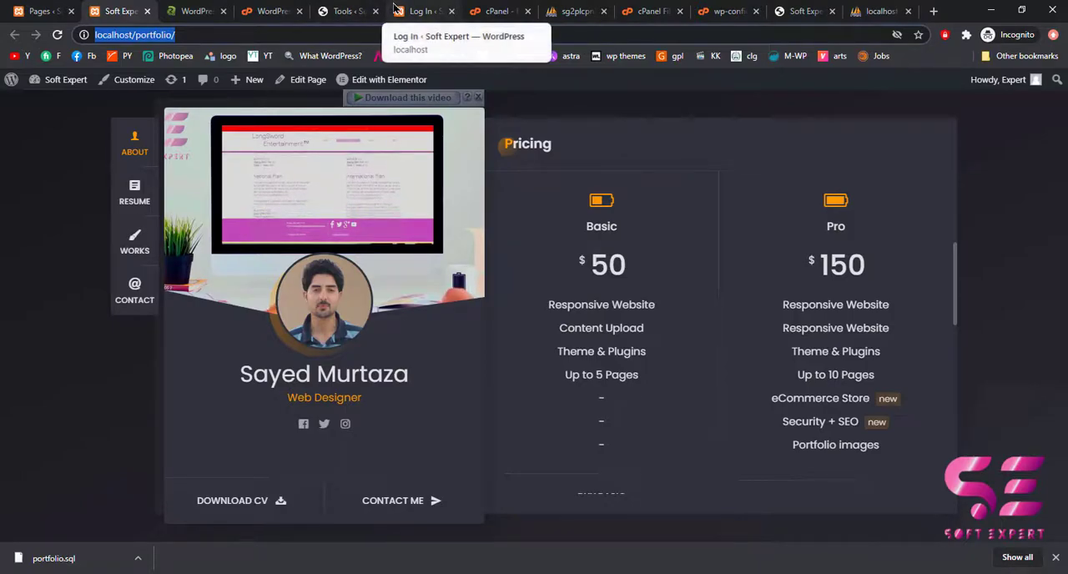
{"action": "left_click", "coordinate": [344, 11]}
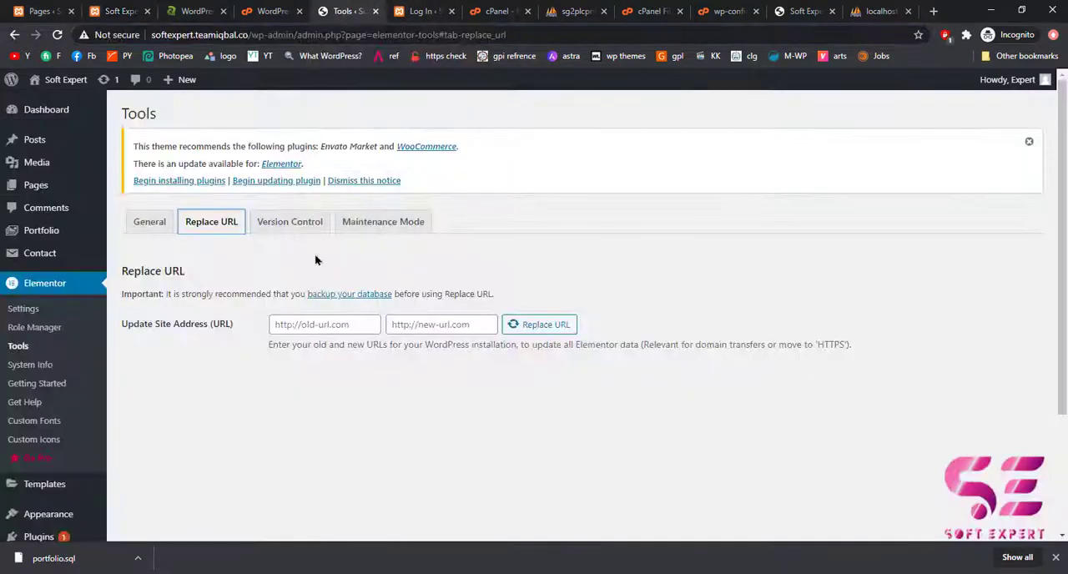
{"action": "left_click", "coordinate": [315, 323]}
{"action": "key", "text": "ctrl+v"}
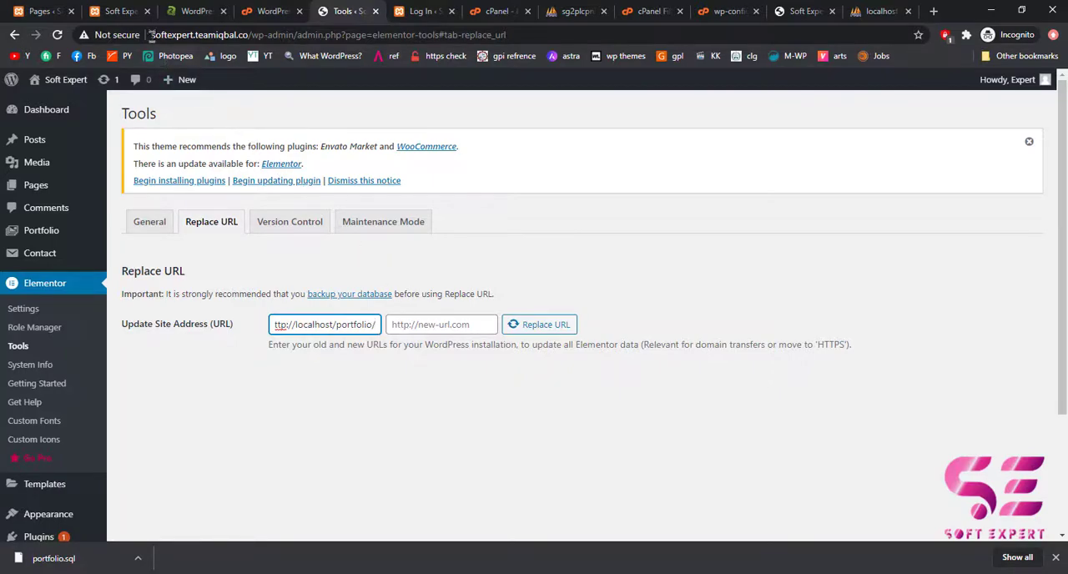
{"action": "double_click", "coordinate": [227, 35]}
{"action": "key", "text": "ctrl+c"}
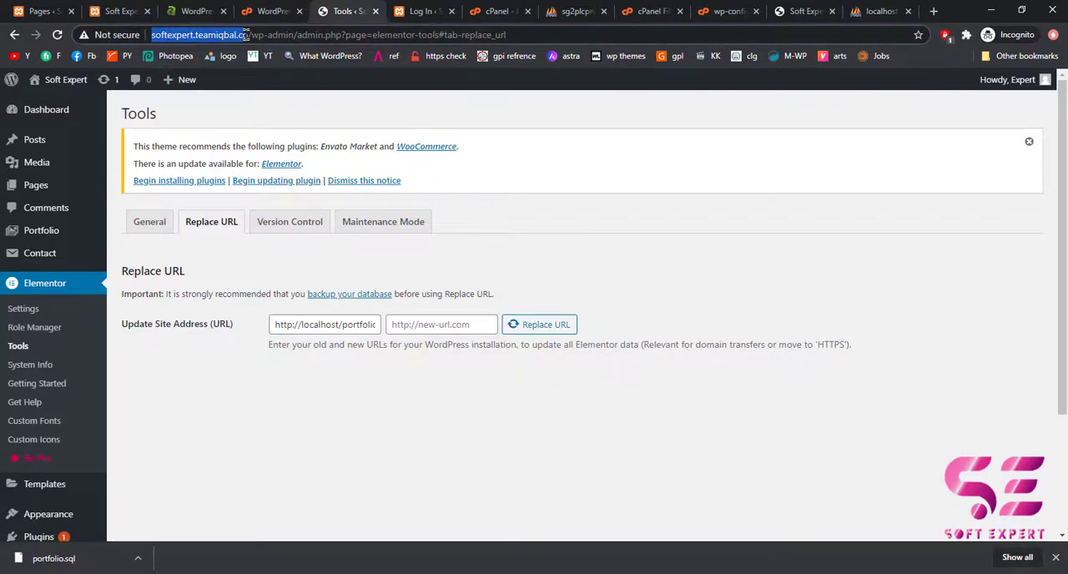
{"action": "left_click", "coordinate": [410, 317]}
{"action": "key", "text": "ctrl+v"}
{"action": "type", "text": "/"}
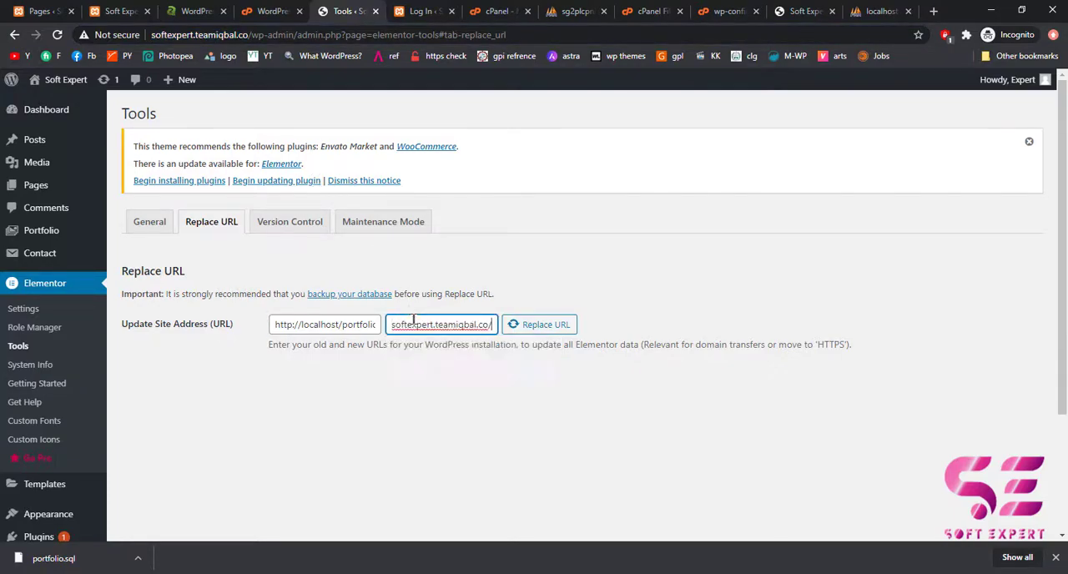
{"action": "left_click", "coordinate": [534, 331]}
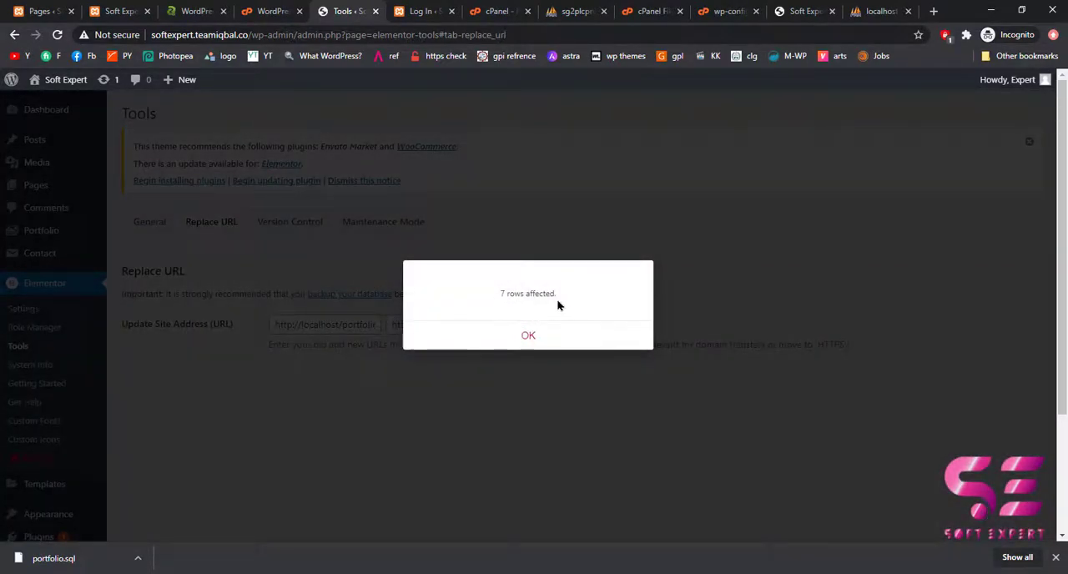
{"action": "left_click", "coordinate": [515, 342]}
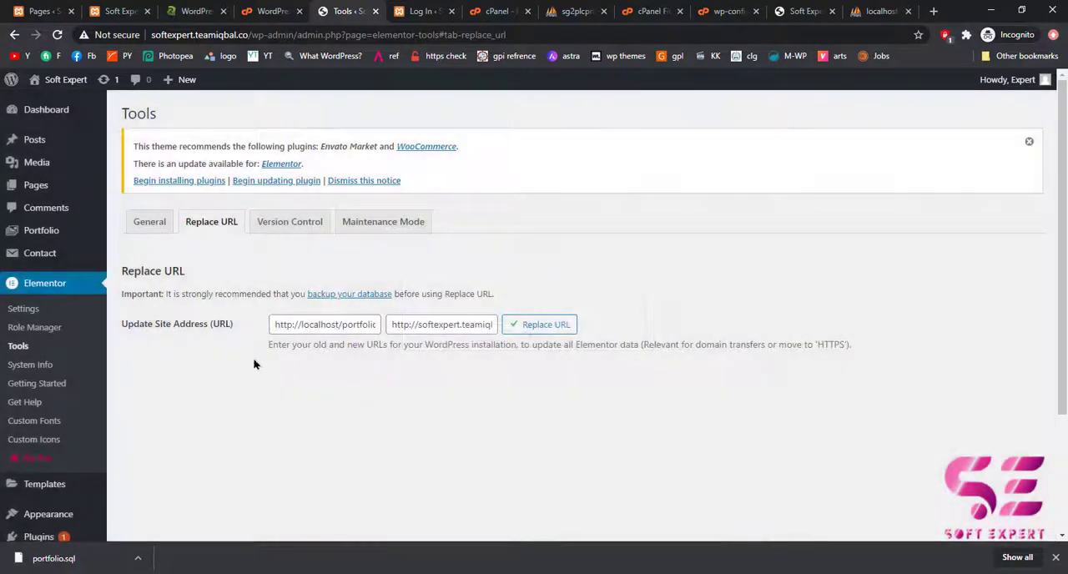
Regenerate Elementor's CSS files, sync its library, and save the general tool settings.
{"action": "left_click", "coordinate": [150, 227]}
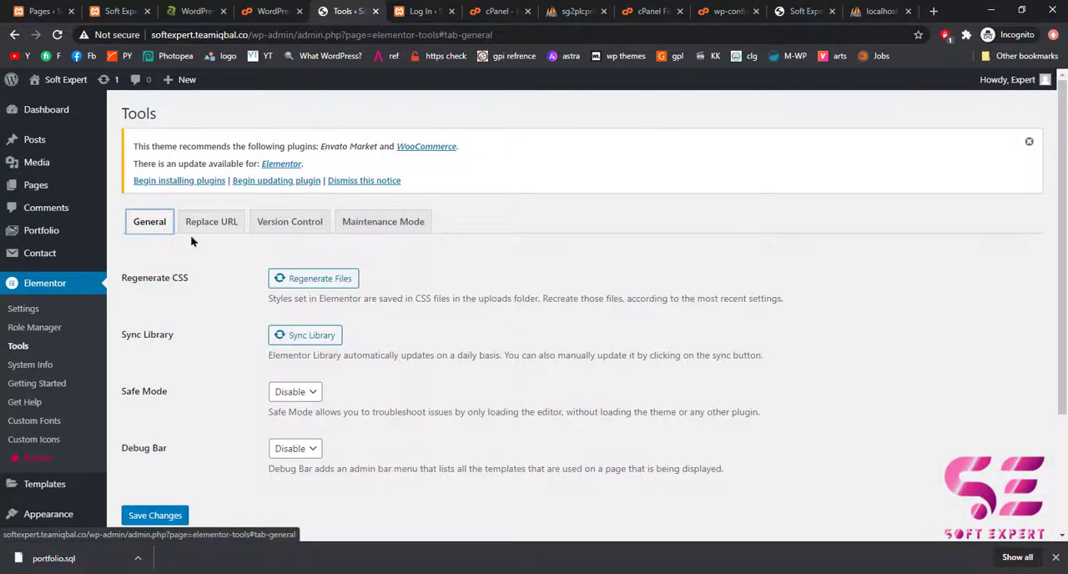
{"action": "left_click", "coordinate": [324, 288]}
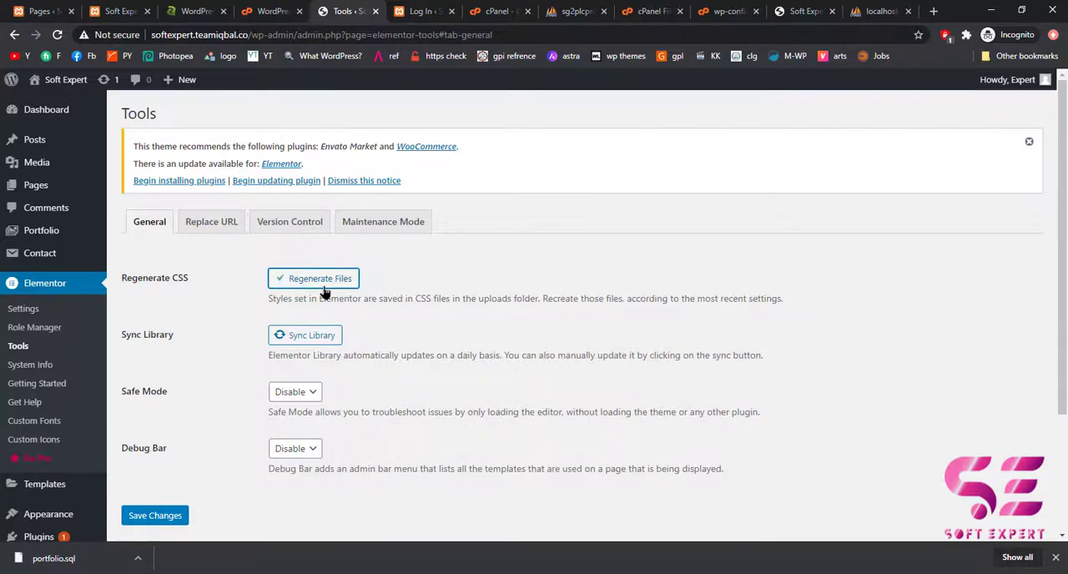
{"action": "left_click", "coordinate": [311, 337]}
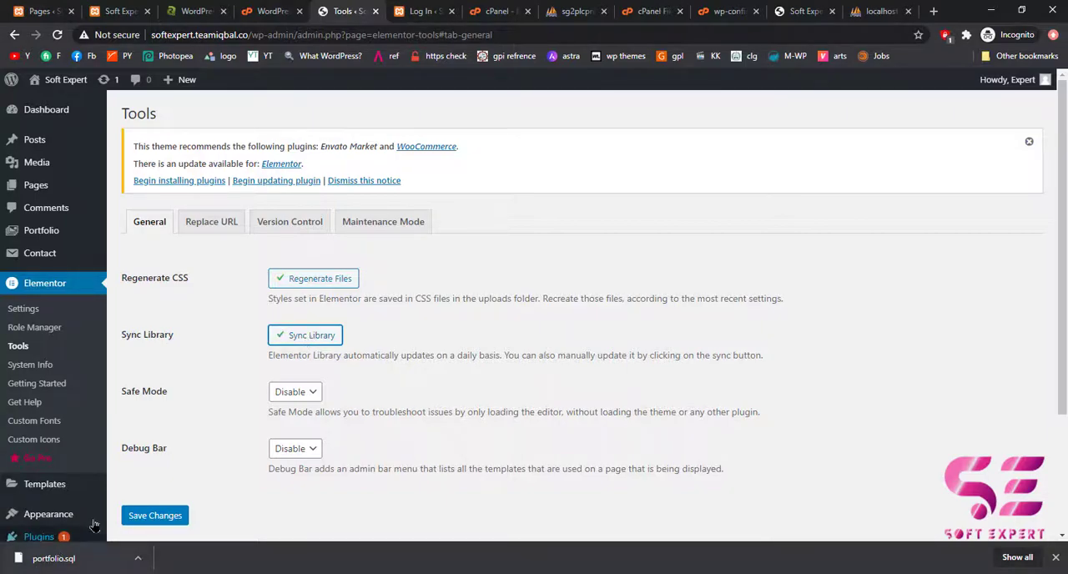
{"action": "left_click", "coordinate": [134, 518]}
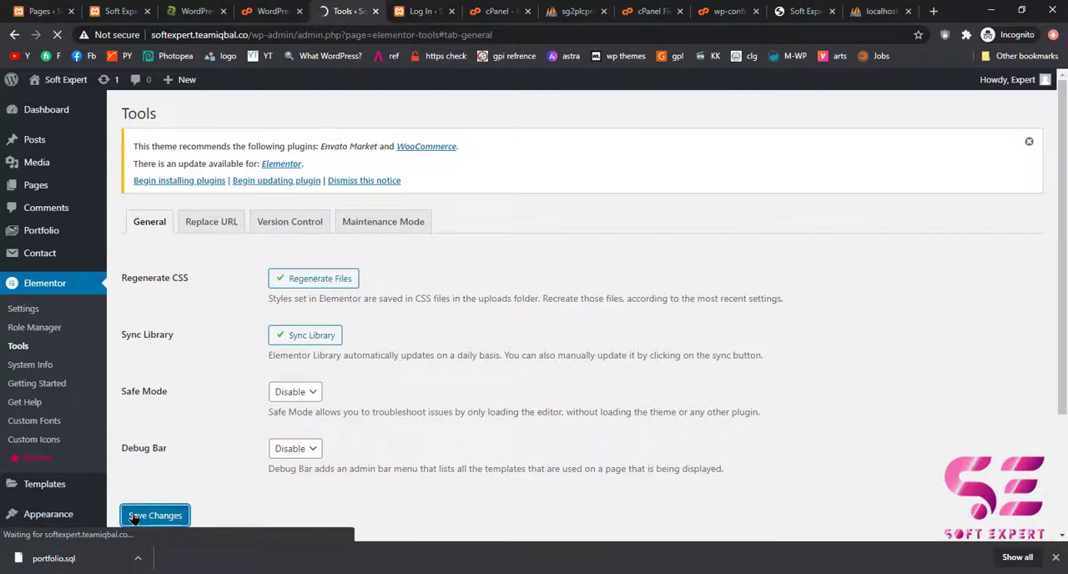
{"action": "scroll", "coordinate": [134, 517], "scroll_direction": "down", "scroll_amount": 2}
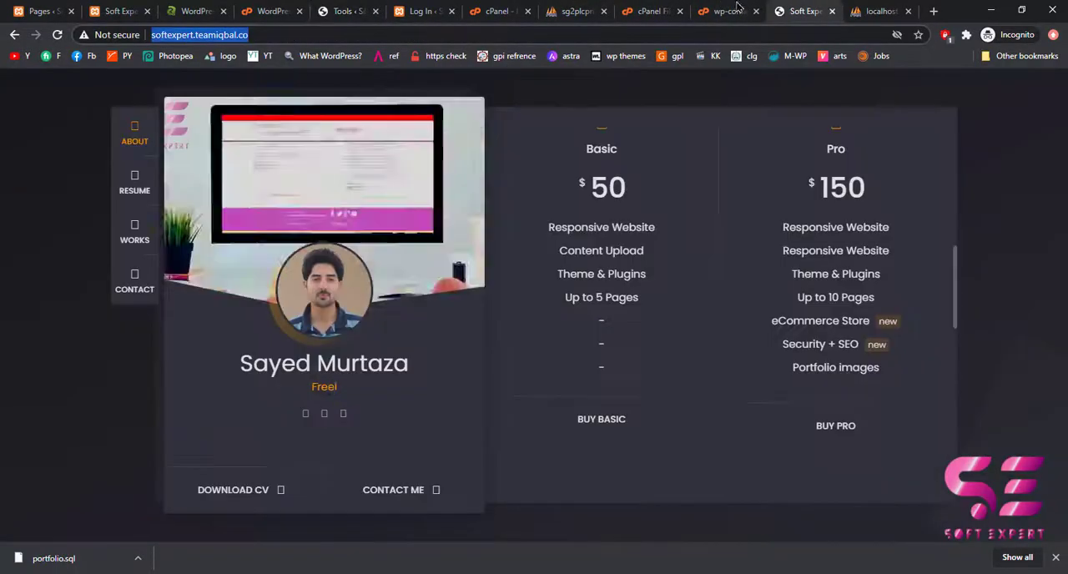
Reload the live portfolio site and check its Resume, Works, and Contact sections.
{"action": "left_click", "coordinate": [803, 11]}
{"action": "key", "text": "Return"}
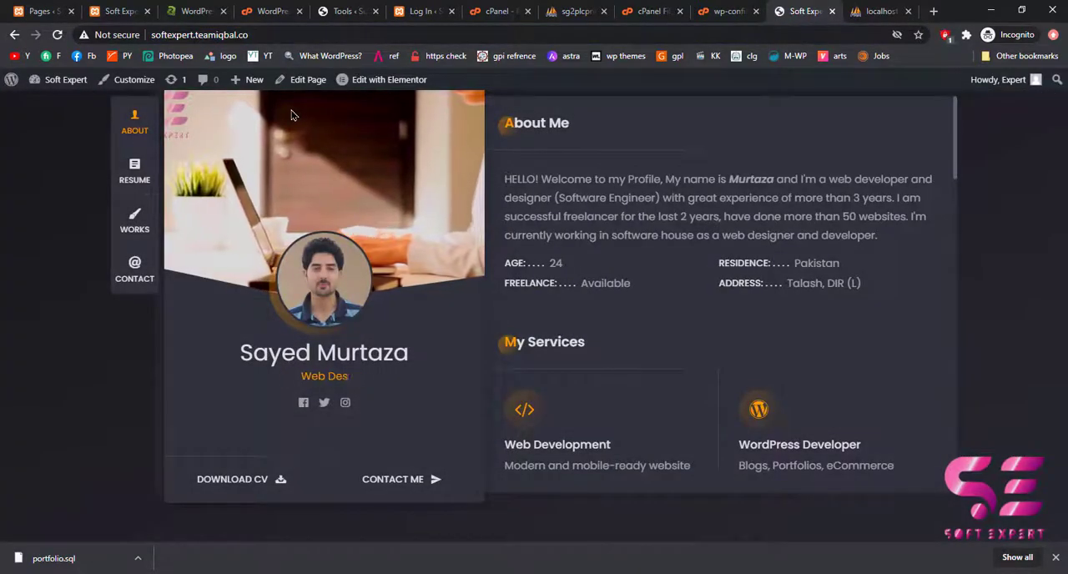
{"action": "left_click", "coordinate": [135, 174]}
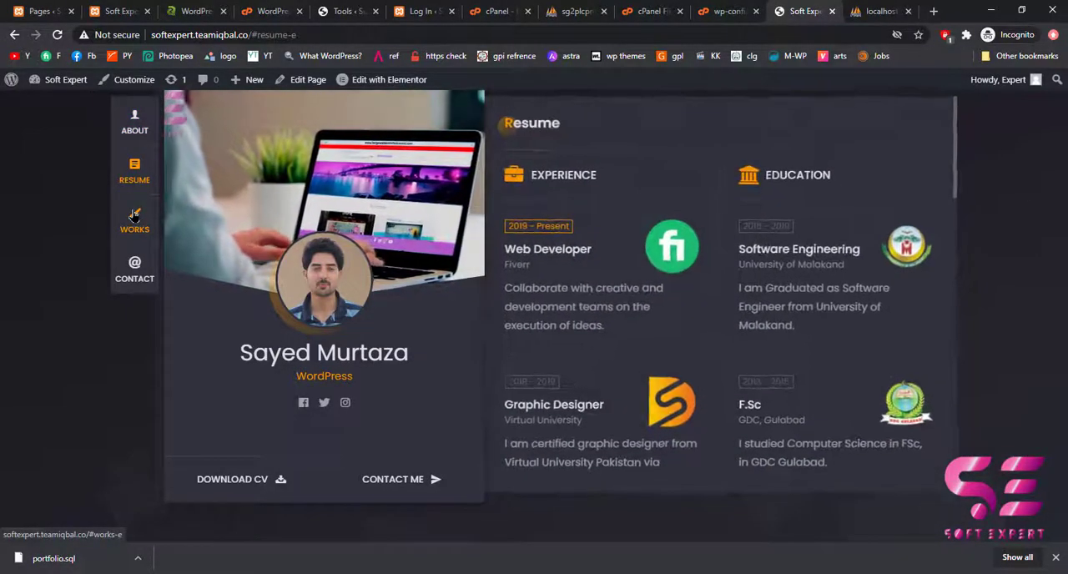
{"action": "left_click", "coordinate": [134, 219]}
{"action": "left_click", "coordinate": [129, 269]}
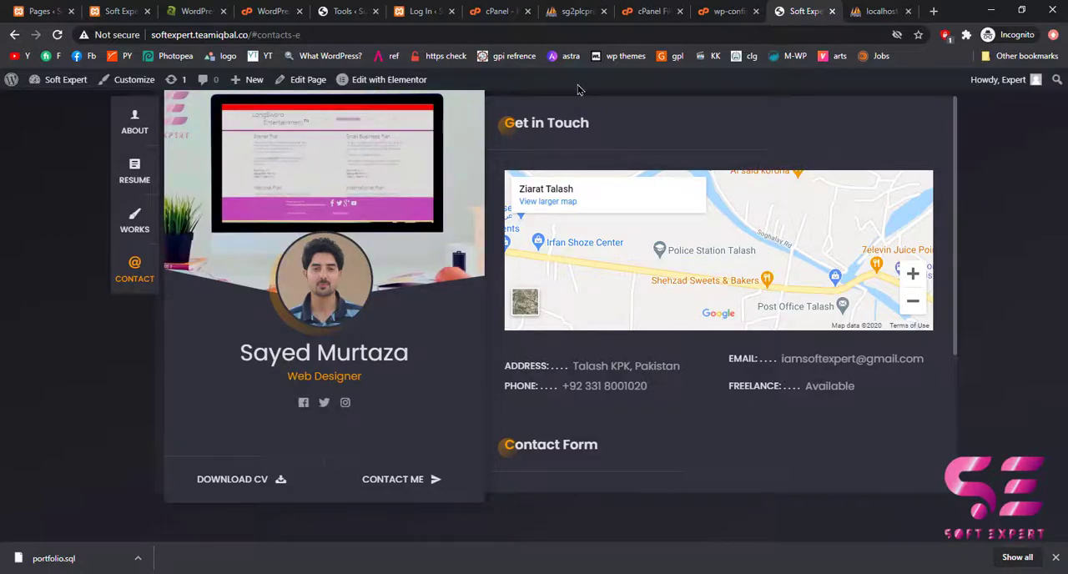
Turn off "Show Toolbar when viewing site" in the live site's admin user profile and update the profile.
{"action": "left_click", "coordinate": [350, 12]}
{"action": "mouse_move", "coordinate": [993, 79]}
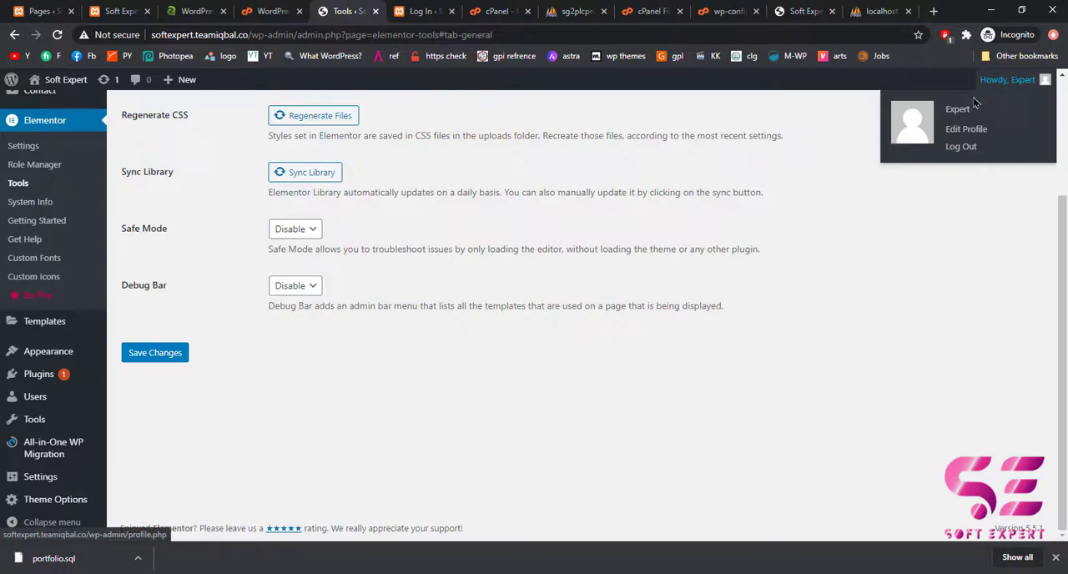
{"action": "left_click", "coordinate": [957, 109]}
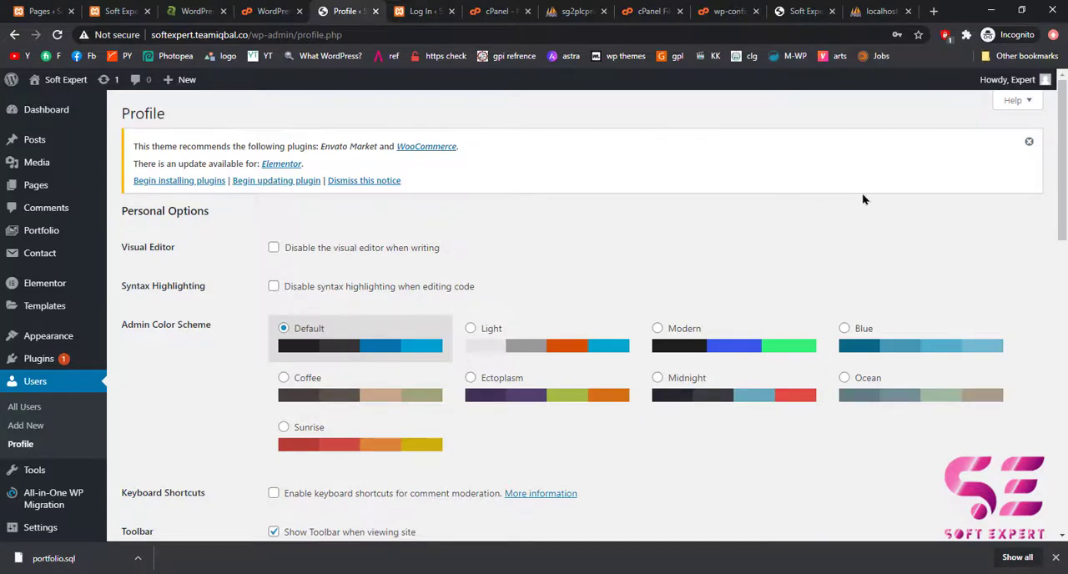
{"action": "scroll", "coordinate": [565, 386], "scroll_direction": "down", "scroll_amount": 3}
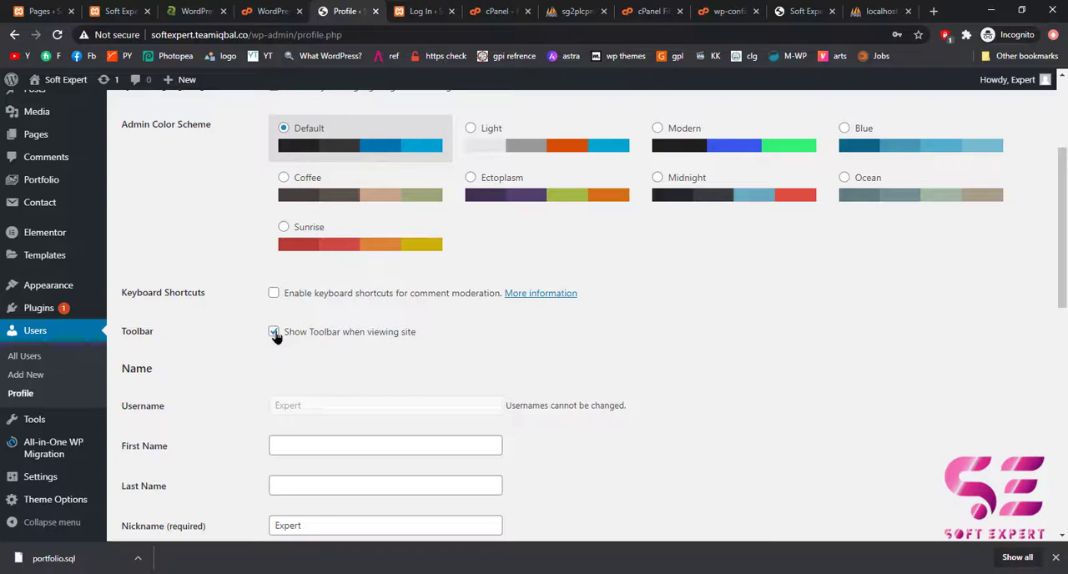
{"action": "scroll", "coordinate": [461, 425], "scroll_direction": "down", "scroll_amount": 8}
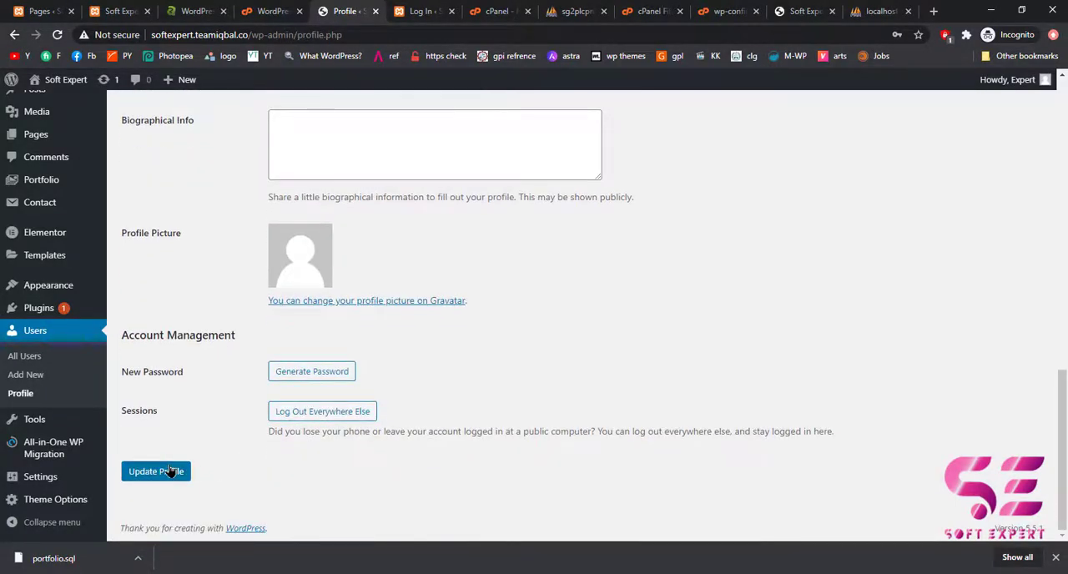
{"action": "left_click", "coordinate": [170, 471]}
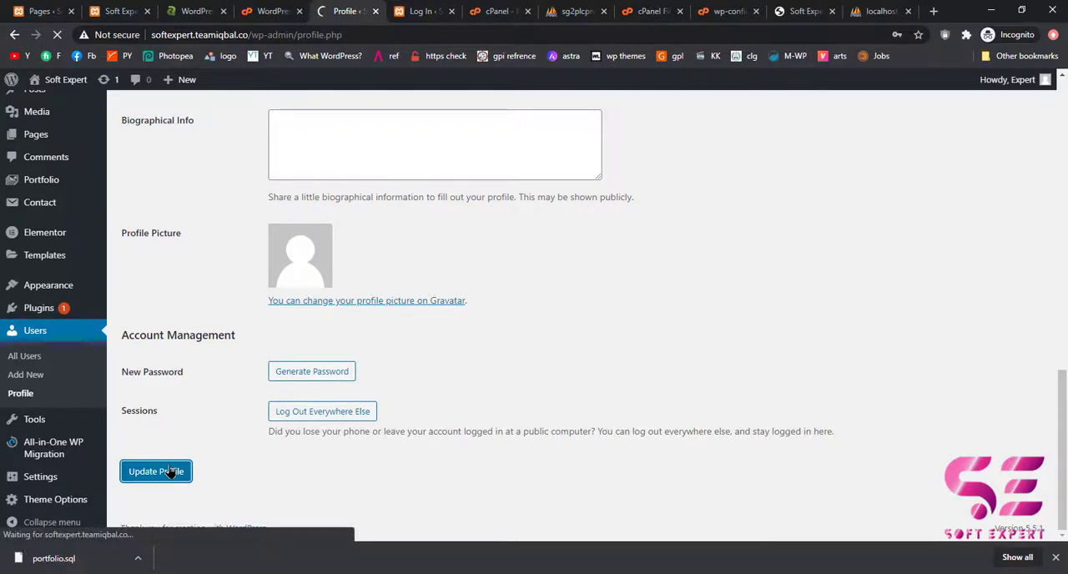
Load the live site's home page at softexpert.teamiqbal.co without the contact anchor and compare it with the local portfolio site.
{"action": "left_click", "coordinate": [805, 11]}
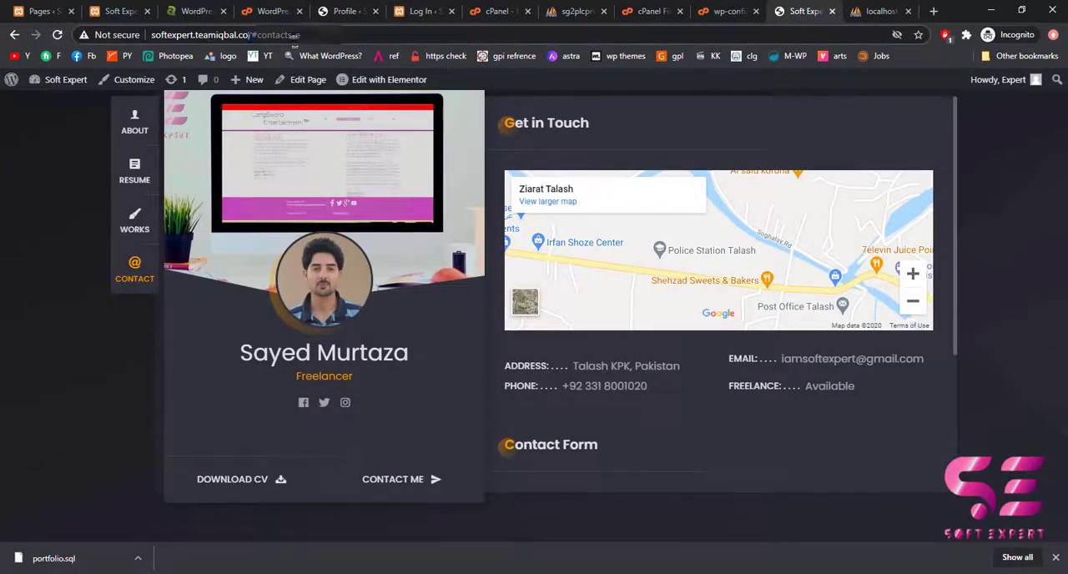
{"action": "left_click_drag", "start_coordinate": [249, 36], "coordinate": [330, 36]}
{"action": "key", "text": "BackSpace"}
{"action": "key", "text": "Return"}
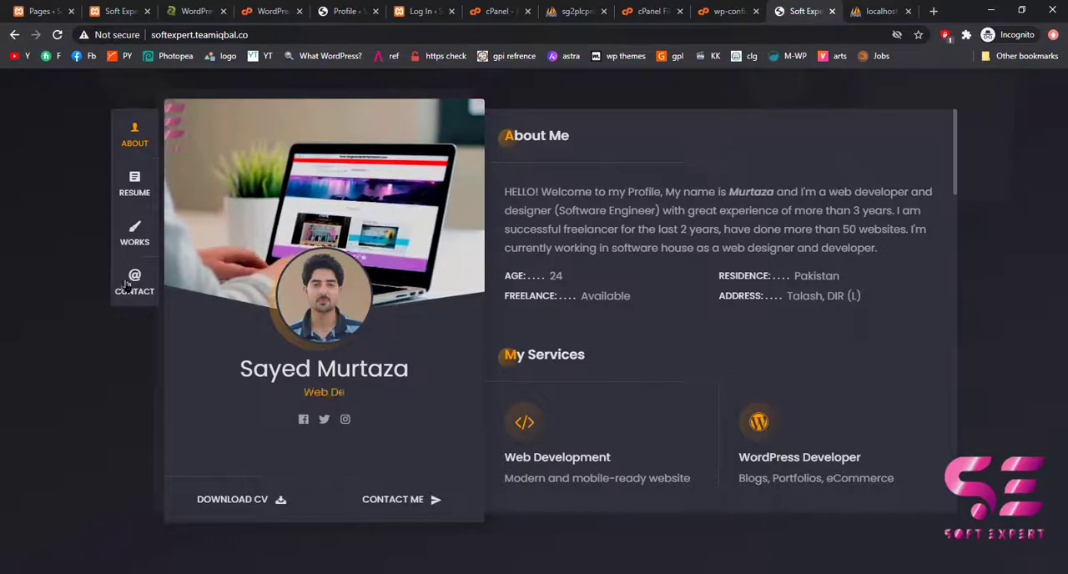
{"action": "left_click", "coordinate": [136, 14]}
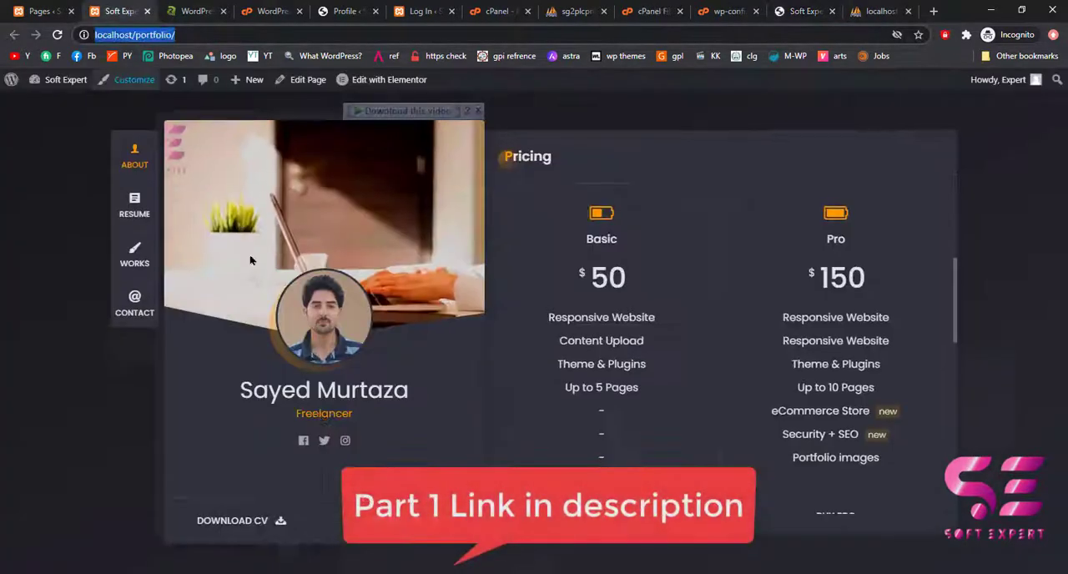
{"action": "left_click", "coordinate": [779, 9]}
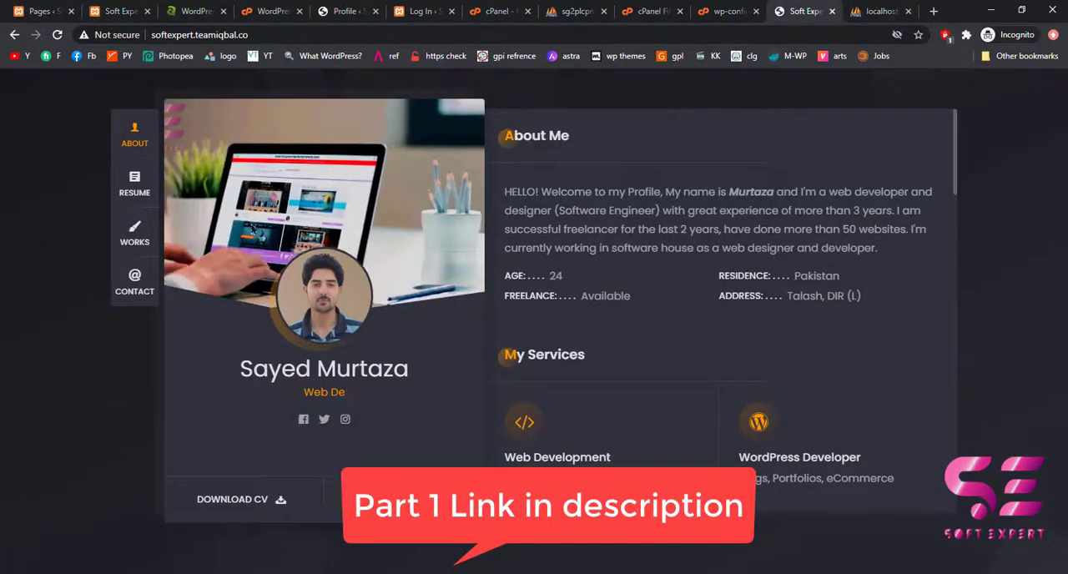